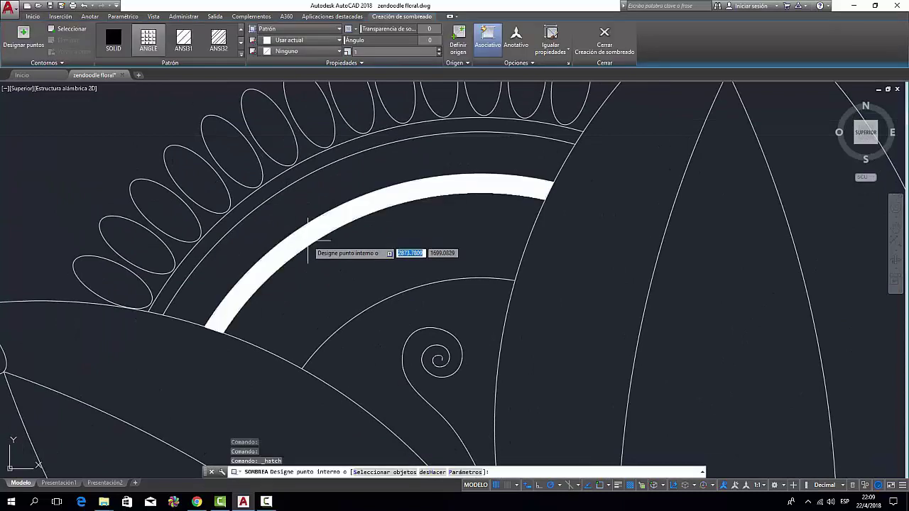
- Fill the curved band with ANSI31 diagonal hatch lines and adjust the hatch scale
{"action": "left_click", "coordinate": [354, 210]}
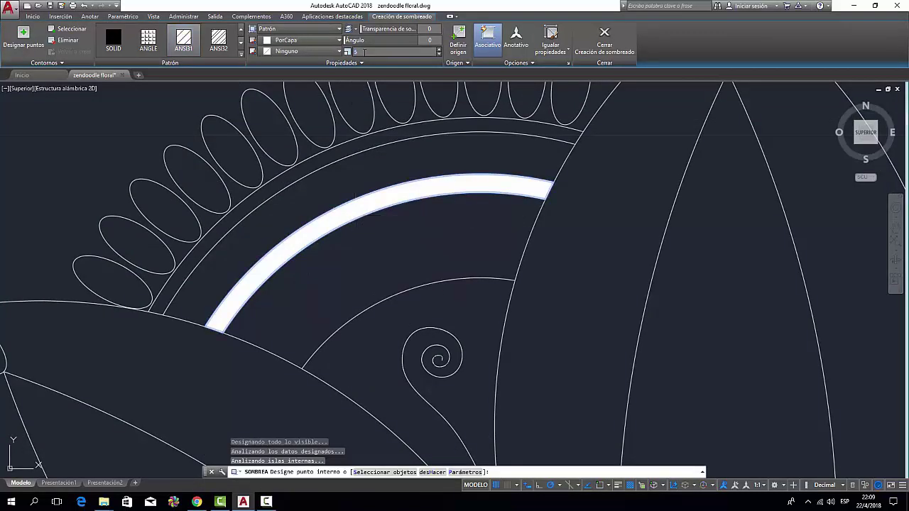
{"action": "left_click", "coordinate": [392, 52]}
{"action": "type", "text": "0.2"}
{"action": "key", "text": "Return"}
{"action": "left_click", "coordinate": [463, 187]}
{"action": "left_click", "coordinate": [369, 52]}
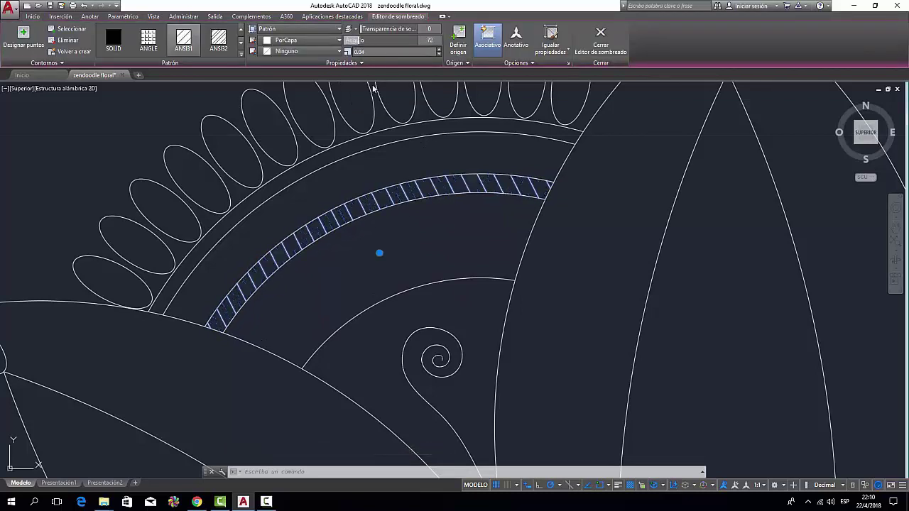
{"action": "scroll", "coordinate": [382, 148], "scroll_direction": "down", "scroll_amount": 5}
- Trim the overlapping arcs with TR
{"action": "type", "text": "tr"}
{"action": "key", "text": "Return"}
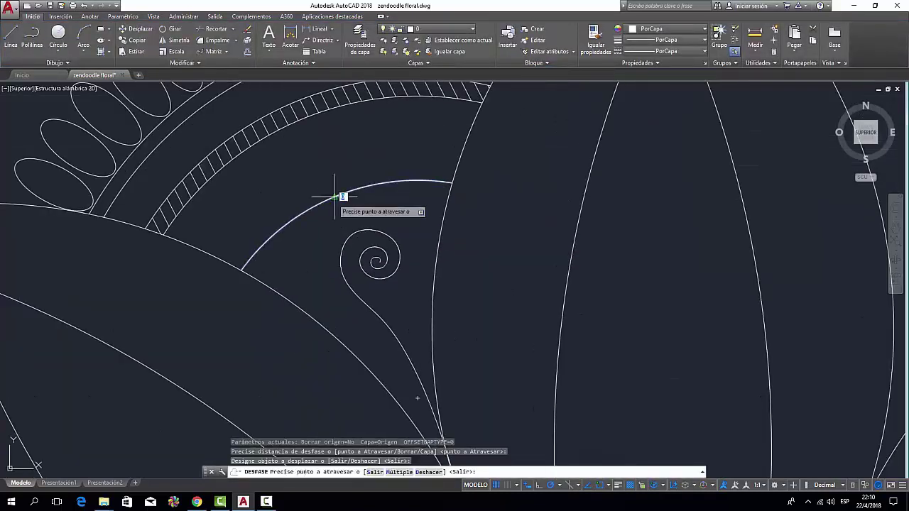
{"action": "scroll", "coordinate": [331, 194], "scroll_direction": "up", "scroll_amount": 5}
{"action": "scroll", "coordinate": [168, 275], "scroll_direction": "up", "scroll_amount": 5}
{"action": "key", "text": "Escape"}
- Polar-array the petal ornament six times around the flower centre and save the drawing
{"action": "scroll", "coordinate": [432, 234], "scroll_direction": "down", "scroll_amount": 5}
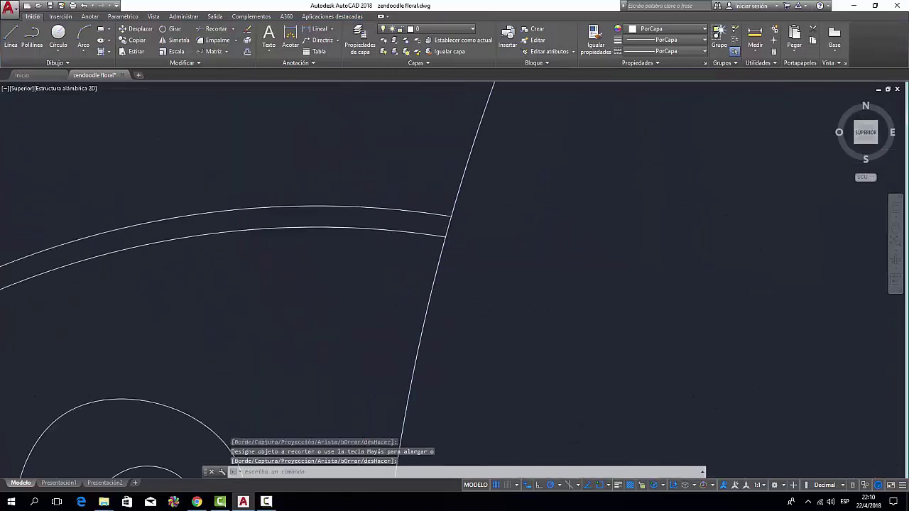
{"action": "left_click_drag", "start_coordinate": [455, 383], "coordinate": [406, 254]}
{"action": "scroll", "coordinate": [406, 254], "scroll_direction": "down", "scroll_amount": 5}
{"action": "left_click", "coordinate": [221, 53]}
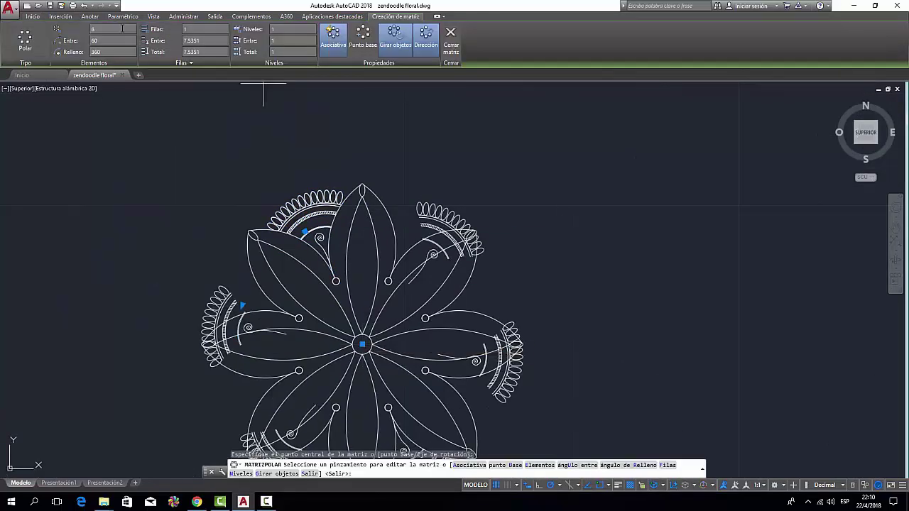
{"action": "key", "text": "Return"}
{"action": "scroll", "coordinate": [425, 247], "scroll_direction": "down", "scroll_amount": 3}
{"action": "scroll", "coordinate": [425, 247], "scroll_direction": "up", "scroll_amount": 2}
{"action": "key", "text": "ctrl+s"}
{"action": "scroll", "coordinate": [498, 323], "scroll_direction": "up", "scroll_amount": 2}
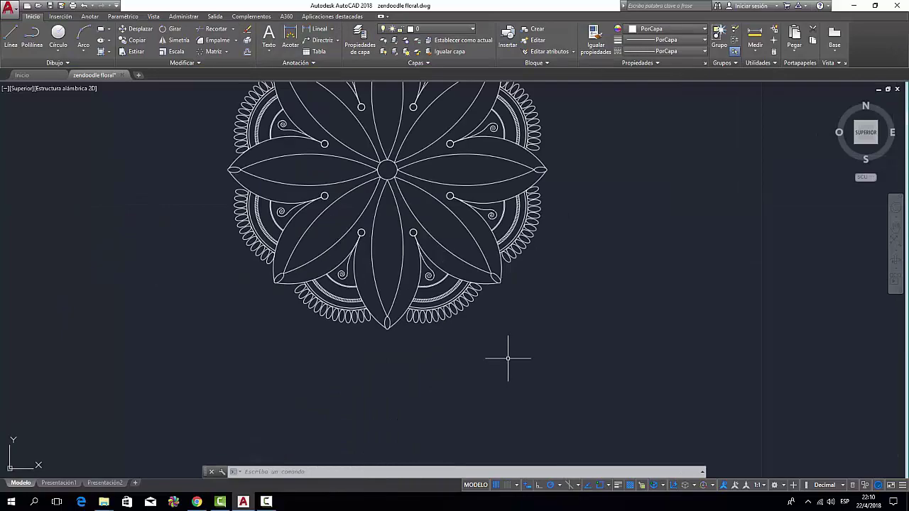
{"action": "middle_click_drag", "start_coordinate": [507, 355], "coordinate": [507, 469]}
- Draw a diagonal guide line above the top petal and extend it
{"action": "scroll", "coordinate": [426, 319], "scroll_direction": "up", "scroll_amount": 2}
{"action": "scroll", "coordinate": [393, 256], "scroll_direction": "down", "scroll_amount": 3}
{"action": "type", "text": "l"}
{"action": "key", "text": "Return"}
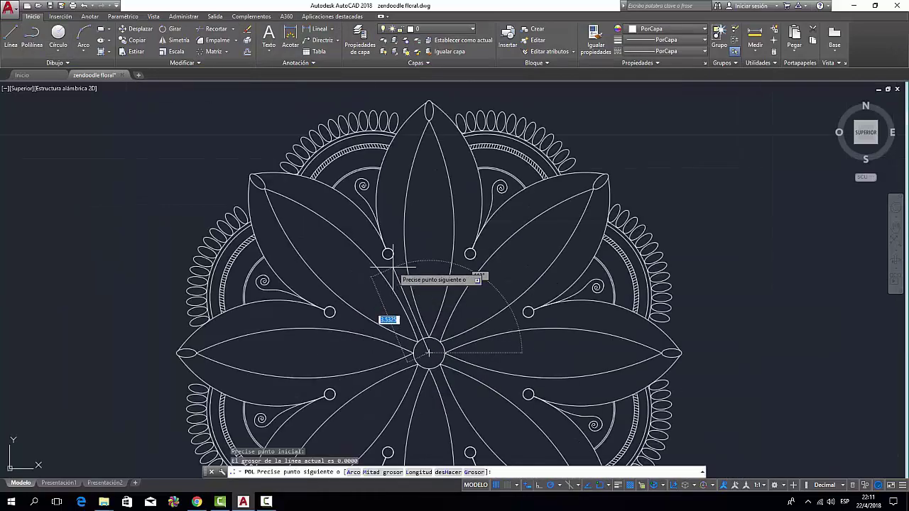
{"action": "left_click", "coordinate": [294, 213]}
{"action": "key", "text": "Escape"}
{"action": "type", "text": "al"}
{"action": "scroll", "coordinate": [415, 317], "scroll_direction": "up", "scroll_amount": 3}
{"action": "key", "text": "Escape"}
{"action": "middle_click_drag", "start_coordinate": [216, 144], "coordinate": [264, 218]}
- Start the paisley's spline outline rising above the top petal, with object snap off
{"action": "type", "text": "spl"}
{"action": "key", "text": "Return"}
{"action": "scroll", "coordinate": [362, 328], "scroll_direction": "up", "scroll_amount": 2}
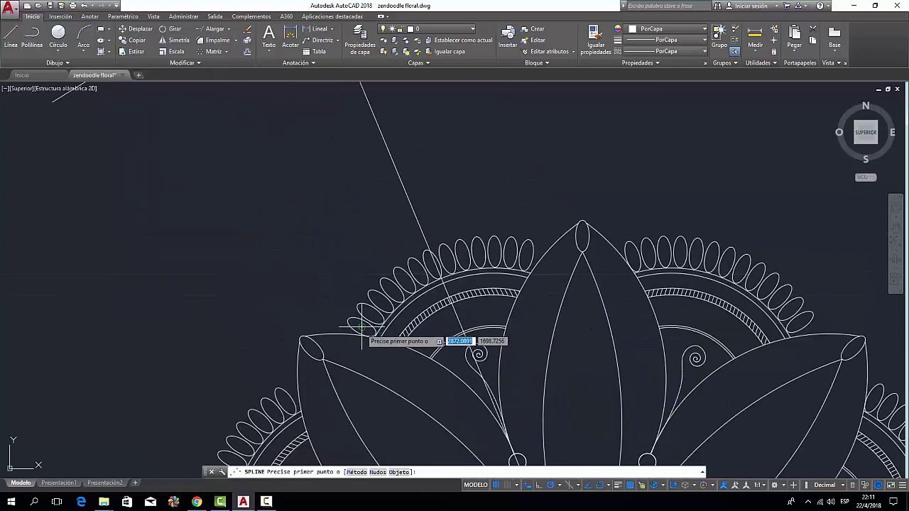
{"action": "left_click", "coordinate": [339, 335]}
{"action": "left_click", "coordinate": [314, 304]}
{"action": "left_click", "coordinate": [314, 254]}
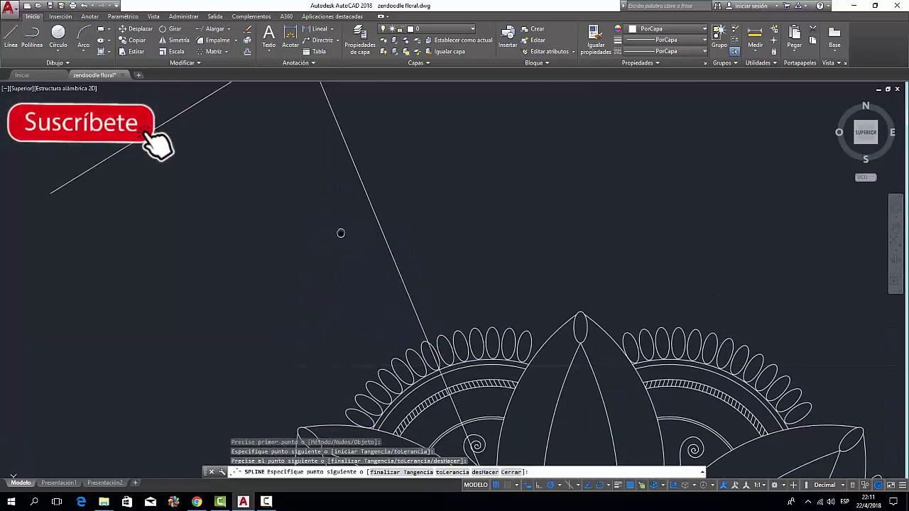
{"action": "mouse_move", "coordinate": [340, 234]}
{"action": "middle_mouse_down"}
{"action": "mouse_move", "coordinate": [354, 214]}
{"action": "mouse_move", "coordinate": [367, 242]}
{"action": "middle_mouse_up"}
{"action": "key", "text": "F3"}
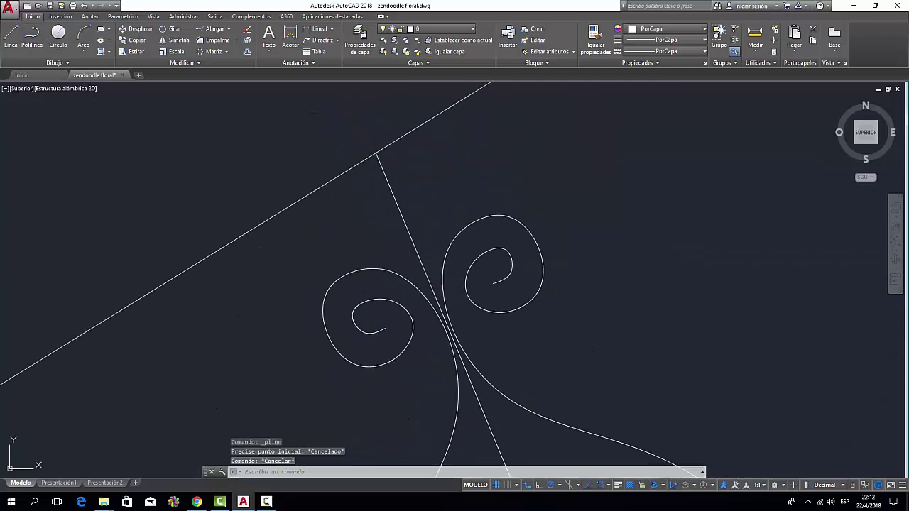
- Delete the small stray polyline and add a curve point inside the leaf
{"action": "scroll", "coordinate": [486, 321], "scroll_direction": "up", "scroll_amount": 3}
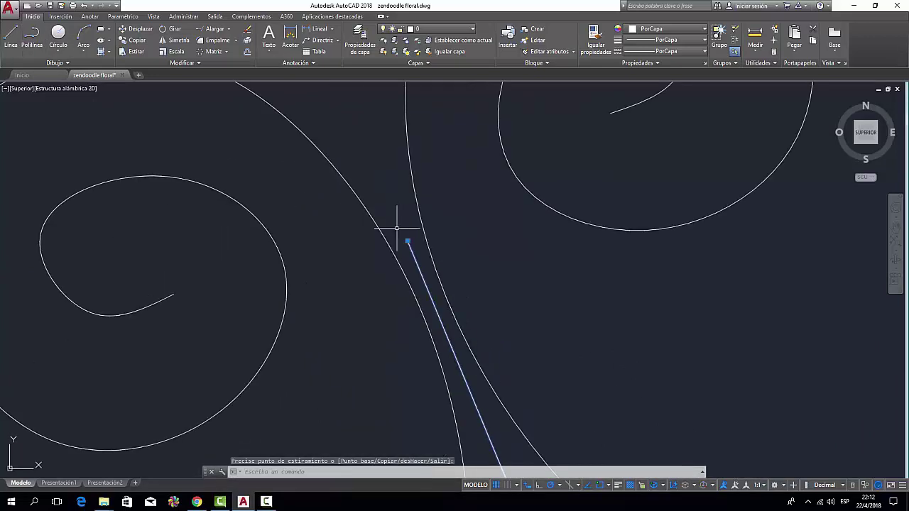
{"action": "key", "text": "Delete"}
{"action": "scroll", "coordinate": [412, 264], "scroll_direction": "down", "scroll_amount": 5}
{"action": "scroll", "coordinate": [426, 270], "scroll_direction": "down", "scroll_amount": 2}
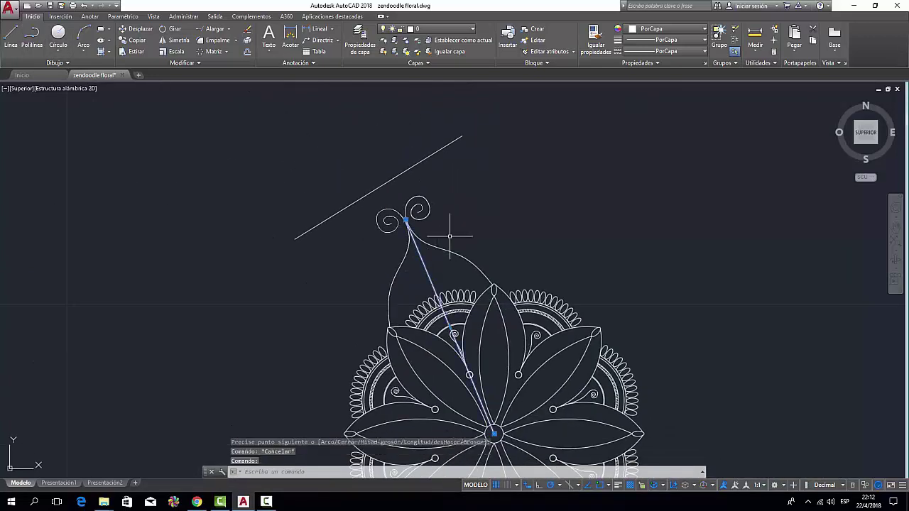
{"action": "scroll", "coordinate": [450, 237], "scroll_direction": "up", "scroll_amount": 2}
{"action": "scroll", "coordinate": [425, 258], "scroll_direction": "up", "scroll_amount": 1}
{"action": "left_click", "coordinate": [40, 41]}
{"action": "key", "text": "Escape"}
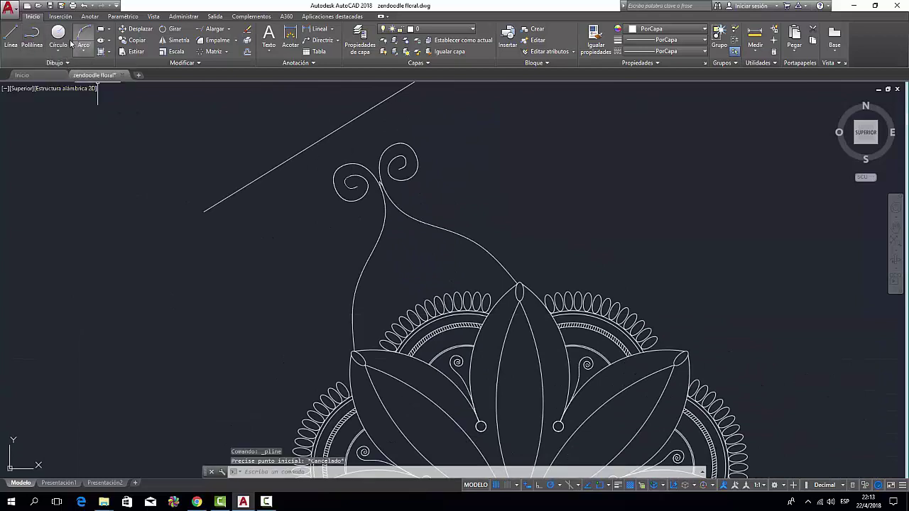
{"action": "left_click", "coordinate": [12, 74]}
{"action": "scroll", "coordinate": [385, 315], "scroll_direction": "up", "scroll_amount": 3}
{"action": "scroll", "coordinate": [432, 187], "scroll_direction": "down", "scroll_amount": 2}
{"action": "key", "text": "Escape"}
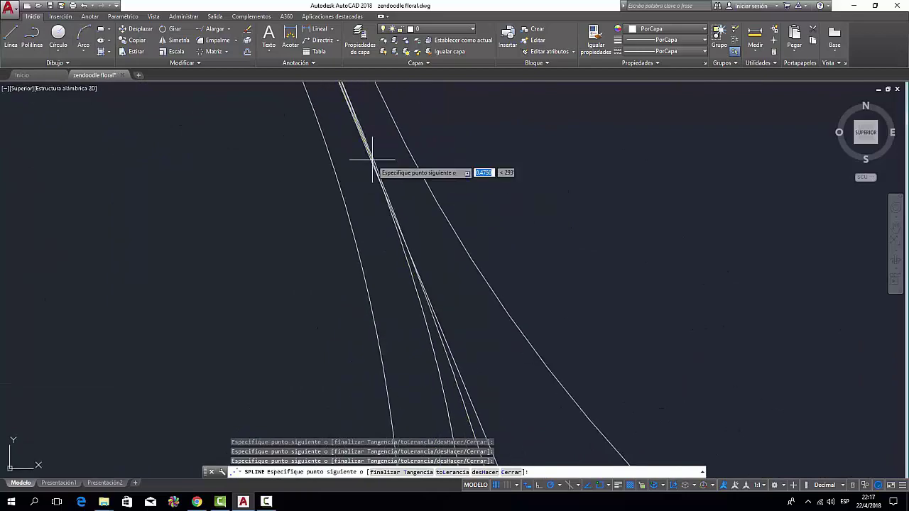
- Finish the inner curve running up inside the leaf
{"action": "key", "text": "Return"}
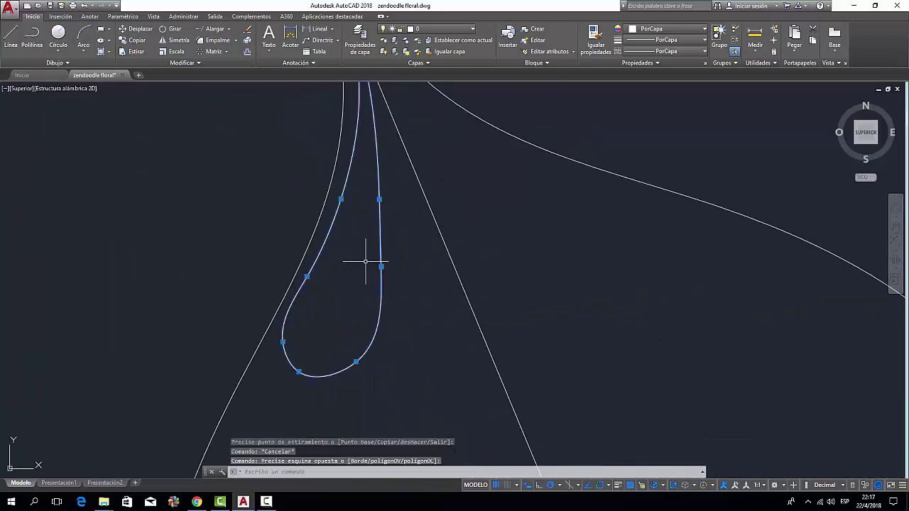
{"action": "key", "text": "Escape"}
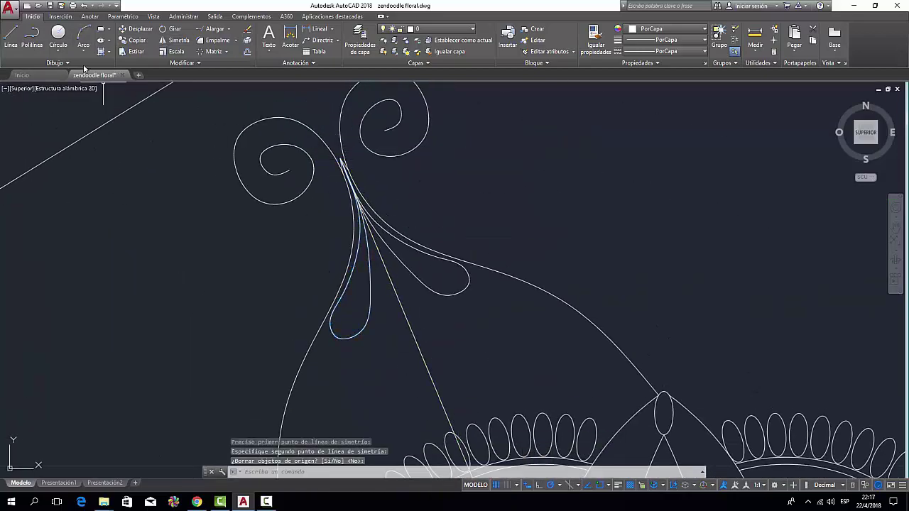
{"action": "scroll", "coordinate": [372, 229], "scroll_direction": "up", "scroll_amount": 3}
{"action": "scroll", "coordinate": [375, 189], "scroll_direction": "down", "scroll_amount": 2}
{"action": "scroll", "coordinate": [334, 178], "scroll_direction": "up", "scroll_amount": 5}
- Draw a teardrop loop spline hanging from the stem below the spirals
{"action": "left_click", "coordinate": [353, 213]}
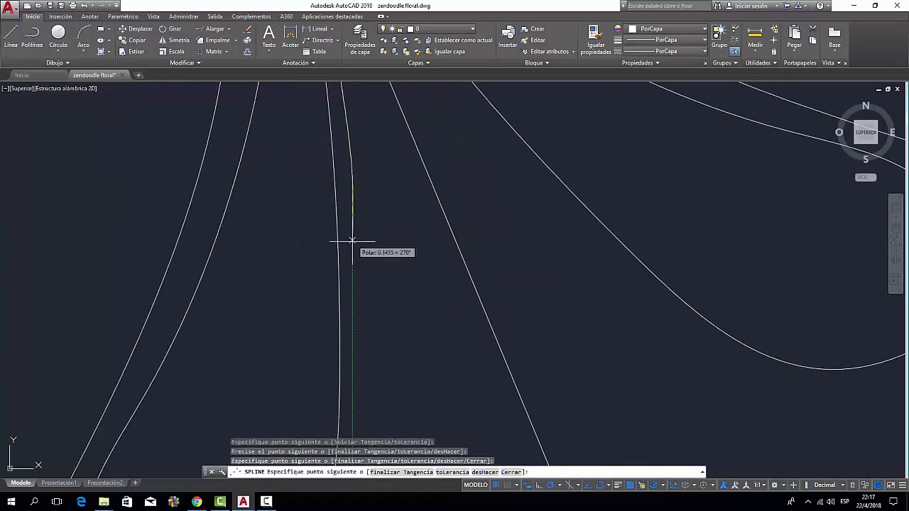
{"action": "left_click", "coordinate": [352, 242]}
{"action": "scroll", "coordinate": [363, 267], "scroll_direction": "down", "scroll_amount": 3}
{"action": "scroll", "coordinate": [500, 249], "scroll_direction": "up", "scroll_amount": 2}
{"action": "scroll", "coordinate": [440, 213], "scroll_direction": "up", "scroll_amount": 2}
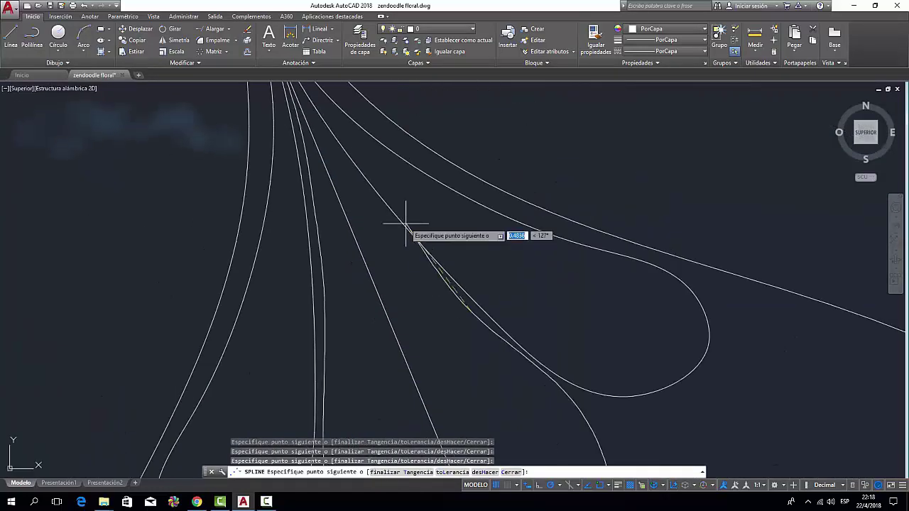
{"action": "scroll", "coordinate": [355, 184], "scroll_direction": "up", "scroll_amount": 3}
{"action": "scroll", "coordinate": [306, 161], "scroll_direction": "up", "scroll_amount": 1}
{"action": "left_click", "coordinate": [306, 161]}
{"action": "key", "text": "Return"}
{"action": "scroll", "coordinate": [306, 161], "scroll_direction": "down", "scroll_amount": 3}
{"action": "scroll", "coordinate": [364, 295], "scroll_direction": "up", "scroll_amount": 2}
- Delete the unwanted extra loop curve
{"action": "left_click", "coordinate": [364, 296]}
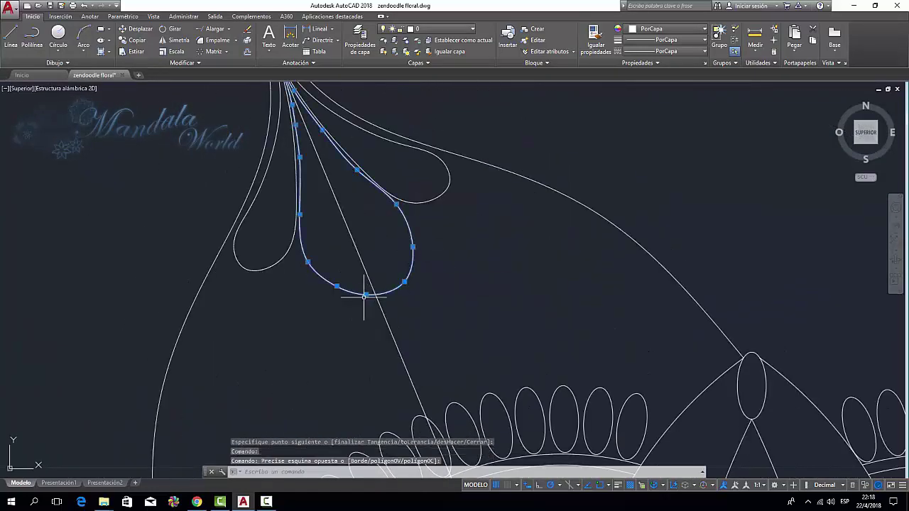
{"action": "key", "text": "Delete"}
{"action": "scroll", "coordinate": [365, 290], "scroll_direction": "down", "scroll_amount": 3}
{"action": "scroll", "coordinate": [406, 230], "scroll_direction": "up", "scroll_amount": 4}
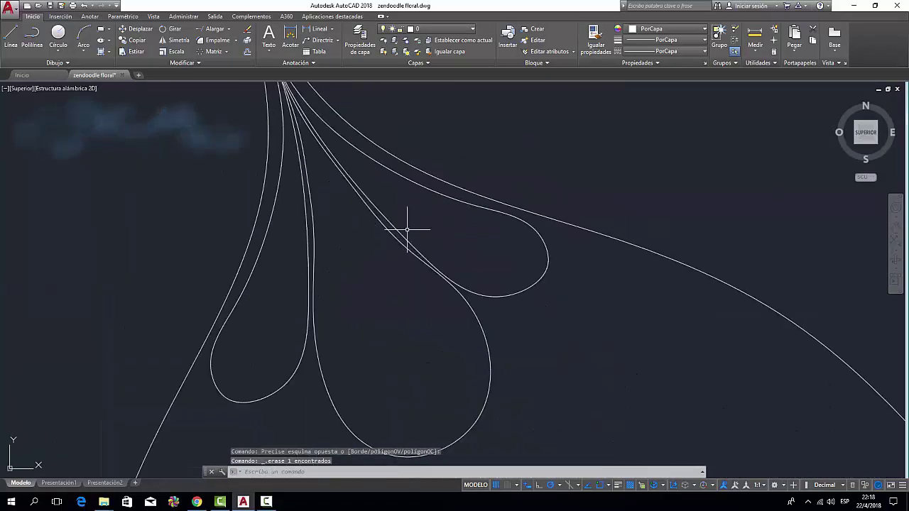
{"action": "scroll", "coordinate": [285, 380], "scroll_direction": "down", "scroll_amount": 3}
{"action": "scroll", "coordinate": [349, 290], "scroll_direction": "up", "scroll_amount": 4}
- Offset the teardrop loop outline inward to double it
{"action": "left_click", "coordinate": [349, 290]}
{"action": "scroll", "coordinate": [349, 290], "scroll_direction": "down", "scroll_amount": 4}
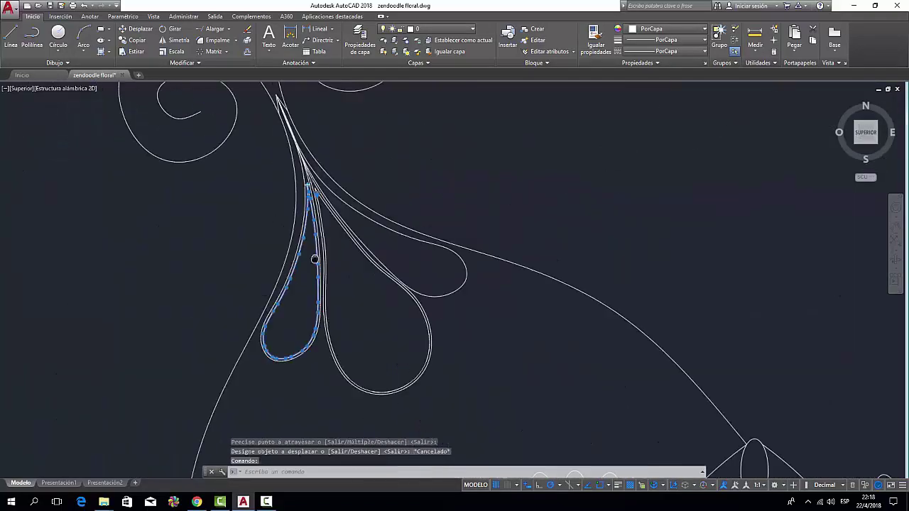
{"action": "scroll", "coordinate": [388, 235], "scroll_direction": "up", "scroll_amount": 4}
{"action": "left_click", "coordinate": [388, 235]}
{"action": "scroll", "coordinate": [388, 235], "scroll_direction": "down", "scroll_amount": 3}
{"action": "scroll", "coordinate": [220, 118], "scroll_direction": "up", "scroll_amount": 3}
- Draw small circle starburst flowers inside the paisley and mirror them
{"action": "type", "text": "c"}
{"action": "key", "text": "Return"}
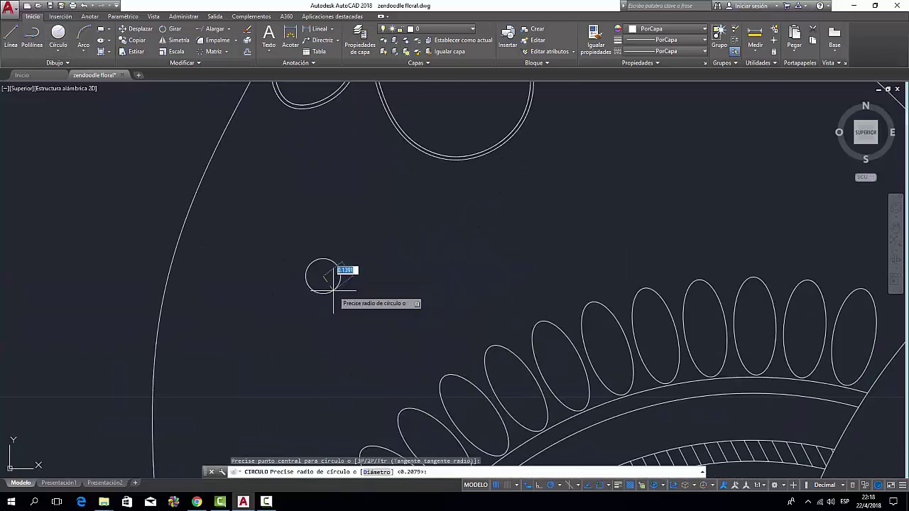
{"action": "scroll", "coordinate": [325, 280], "scroll_direction": "up", "scroll_amount": 3}
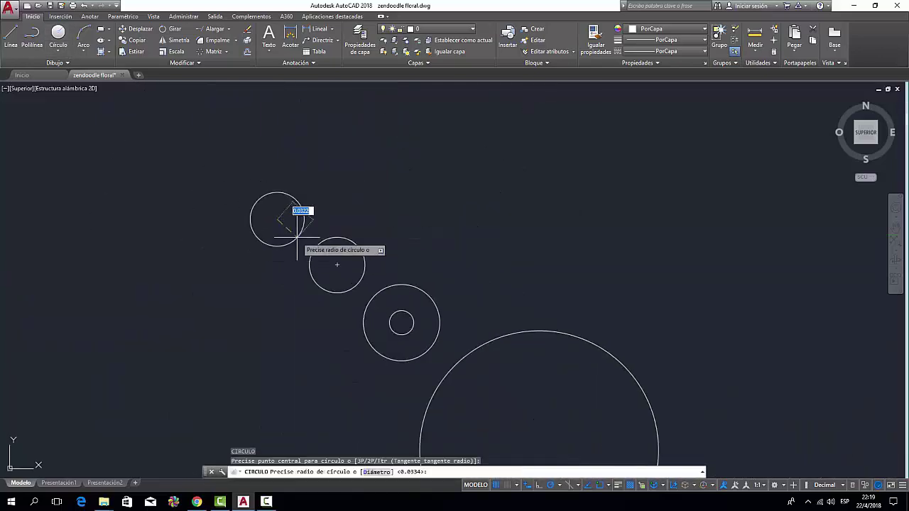
{"action": "scroll", "coordinate": [268, 214], "scroll_direction": "down", "scroll_amount": 3}
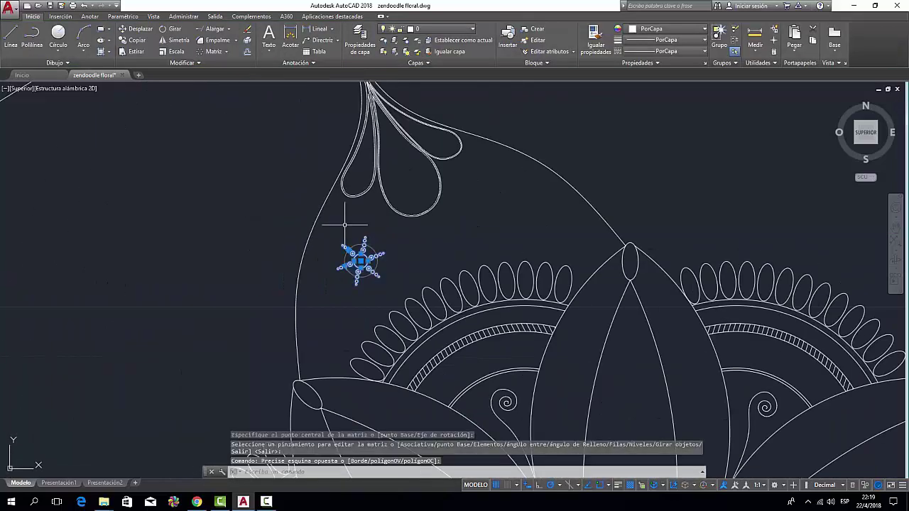
{"action": "type", "text": "si"}
{"action": "key", "text": "Return"}
{"action": "scroll", "coordinate": [402, 395], "scroll_direction": "down", "scroll_amount": 3}
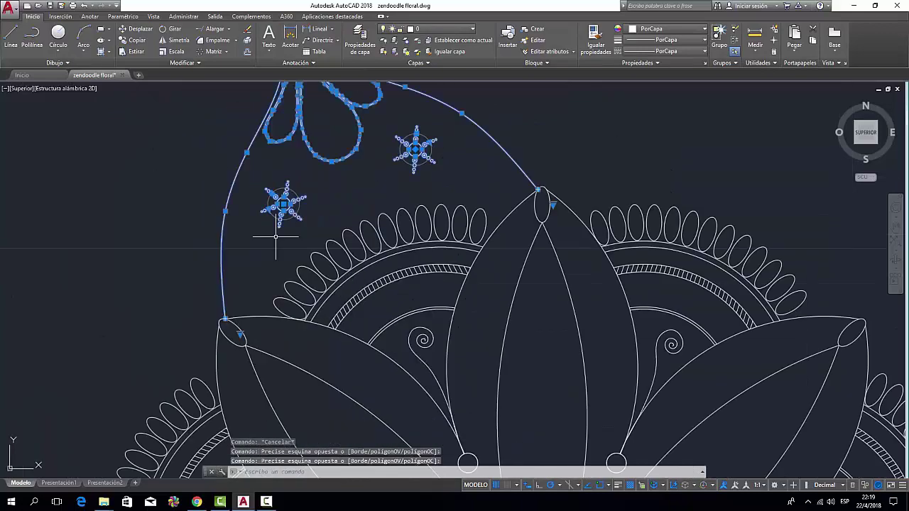
- Polar-array the paisley six times around the mandala centre and delete the diagonal guide line
{"action": "left_click", "coordinate": [337, 305]}
{"action": "key", "text": "Return"}
{"action": "left_click", "coordinate": [365, 101]}
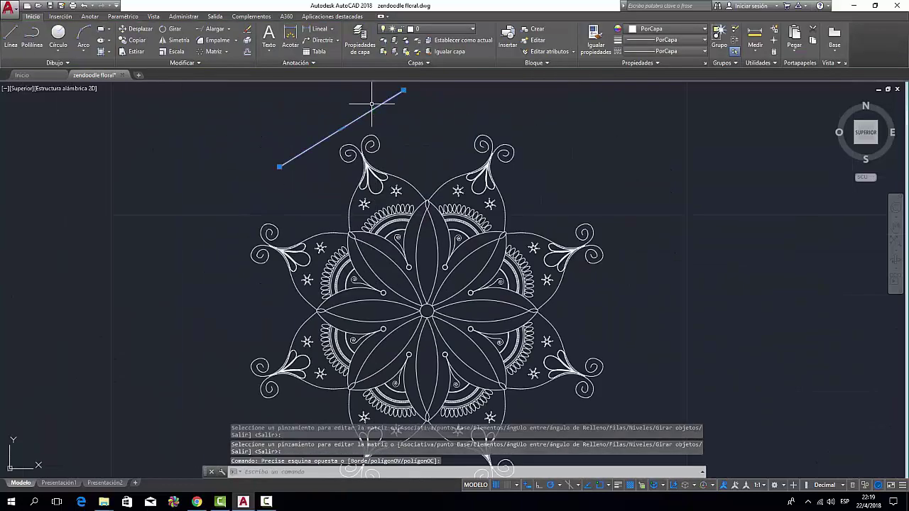
{"action": "key", "text": "Delete"}
{"action": "scroll", "coordinate": [260, 151], "scroll_direction": "up", "scroll_amount": 3}
- Copy two petal outlines from the flower
{"action": "middle_click_drag", "start_coordinate": [260, 150], "coordinate": [274, 79]}
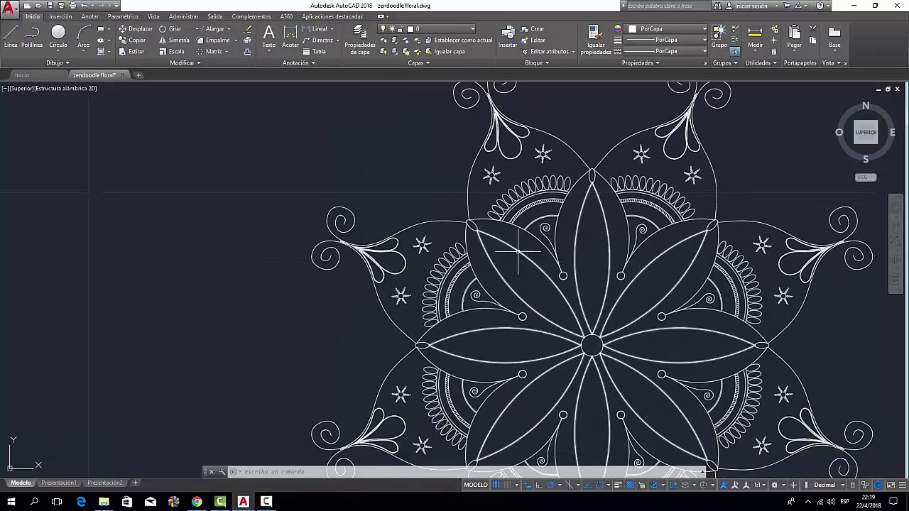
{"action": "left_click", "coordinate": [471, 234]}
{"action": "left_click", "coordinate": [247, 39]}
{"action": "left_click", "coordinate": [471, 230]}
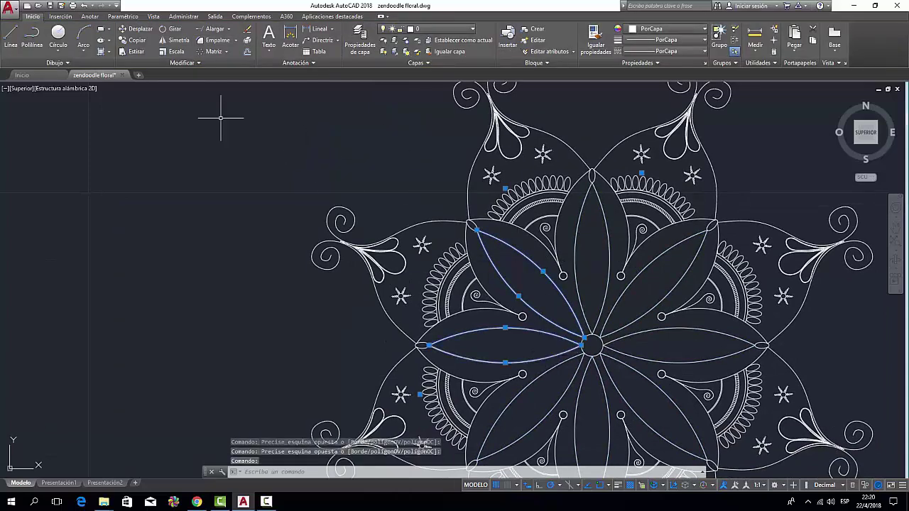
{"action": "scroll", "coordinate": [480, 230], "scroll_direction": "up", "scroll_amount": 3}
{"action": "scroll", "coordinate": [497, 249], "scroll_direction": "up", "scroll_amount": 3}
{"action": "left_click", "coordinate": [501, 254]}
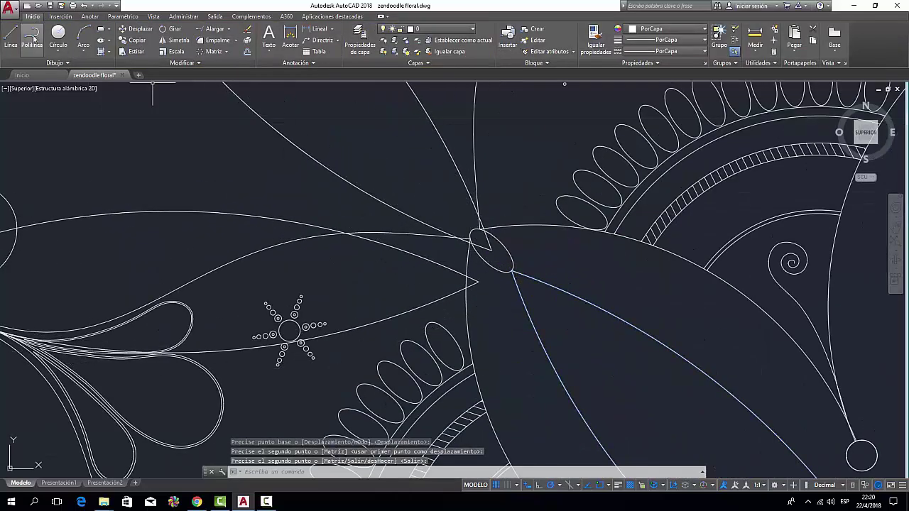
{"action": "key", "text": "Escape"}
- Move the two copied petal outlines to a new spot below
{"action": "scroll", "coordinate": [480, 236], "scroll_direction": "up", "scroll_amount": 2}
{"action": "scroll", "coordinate": [468, 270], "scroll_direction": "down", "scroll_amount": 4}
{"action": "left_click_drag", "start_coordinate": [466, 284], "coordinate": [436, 325]}
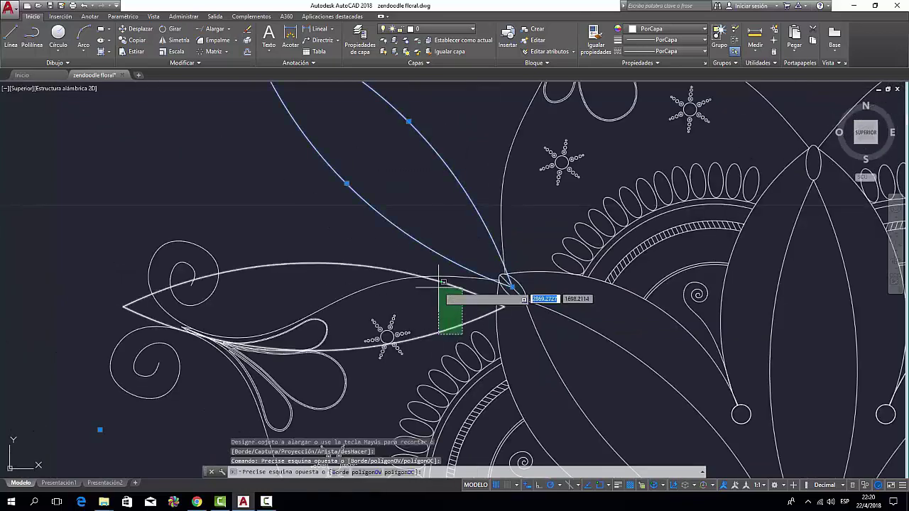
{"action": "scroll", "coordinate": [501, 290], "scroll_direction": "up", "scroll_amount": 2}
{"action": "key", "text": "m"}
{"action": "key", "text": "Return"}
{"action": "left_click", "coordinate": [501, 287]}
{"action": "scroll", "coordinate": [500, 288], "scroll_direction": "down", "scroll_amount": 3}
{"action": "scroll", "coordinate": [493, 367], "scroll_direction": "up", "scroll_amount": 3}
{"action": "left_click", "coordinate": [493, 367]}
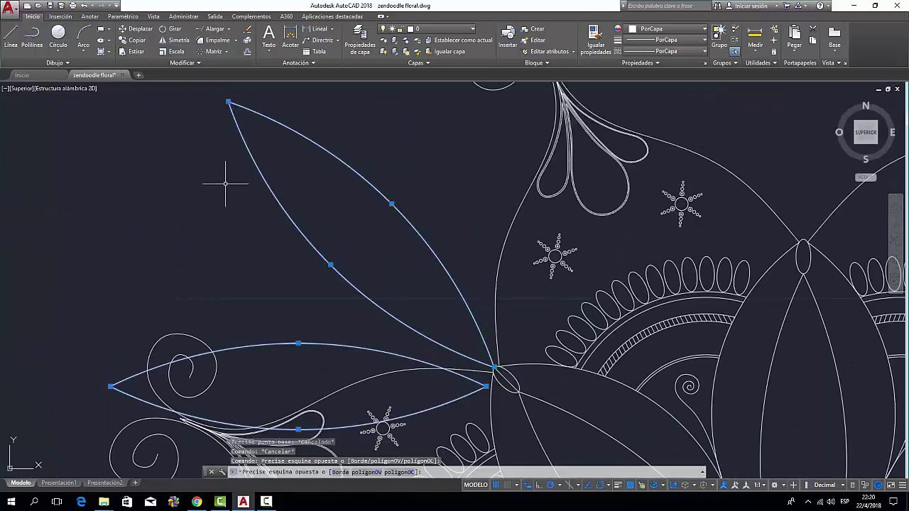
- Scale the petals down and move them to the paisley's base at upper left
{"action": "left_click", "coordinate": [524, 371]}
{"action": "left_click", "coordinate": [482, 376]}
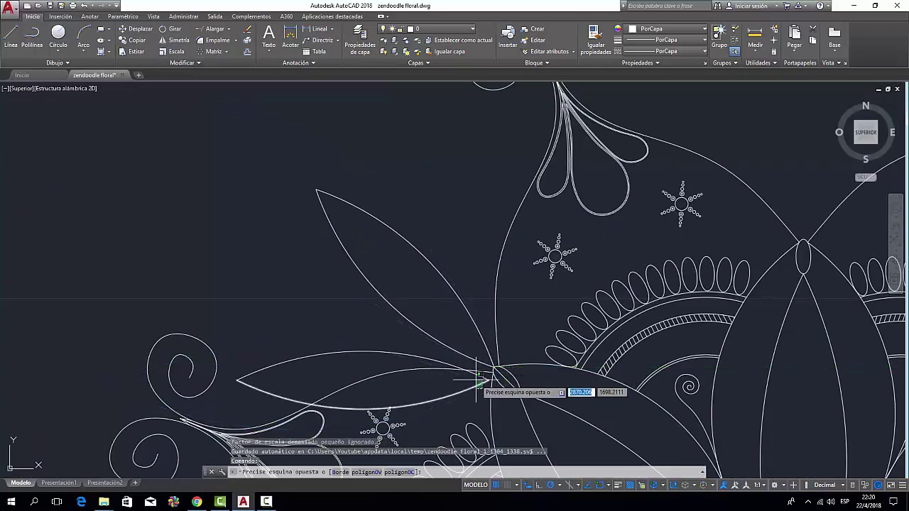
{"action": "key", "text": "m"}
{"action": "key", "text": "Return"}
{"action": "scroll", "coordinate": [493, 367], "scroll_direction": "up", "scroll_amount": 3}
{"action": "left_click", "coordinate": [470, 348]}
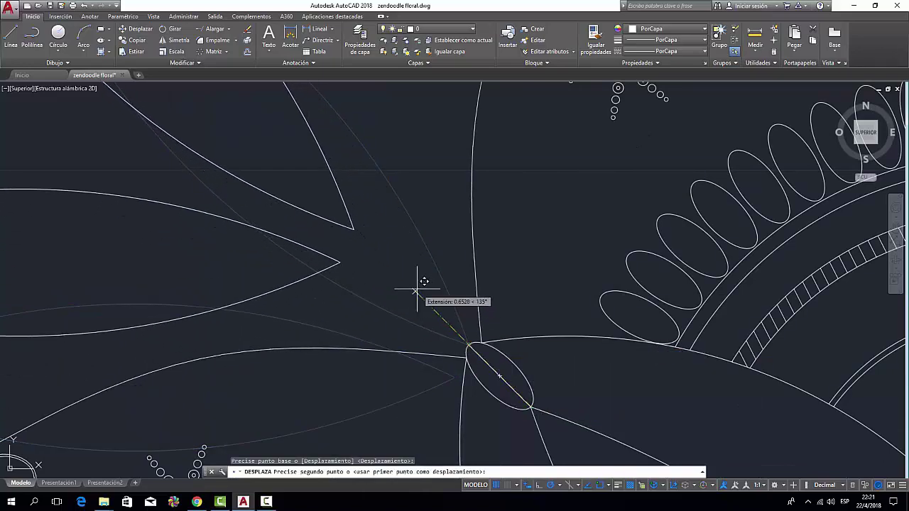
{"action": "left_click", "coordinate": [377, 253]}
{"action": "scroll", "coordinate": [377, 253], "scroll_direction": "down", "scroll_amount": 5}
{"action": "key", "text": "Escape"}
{"action": "key", "text": "Escape"}
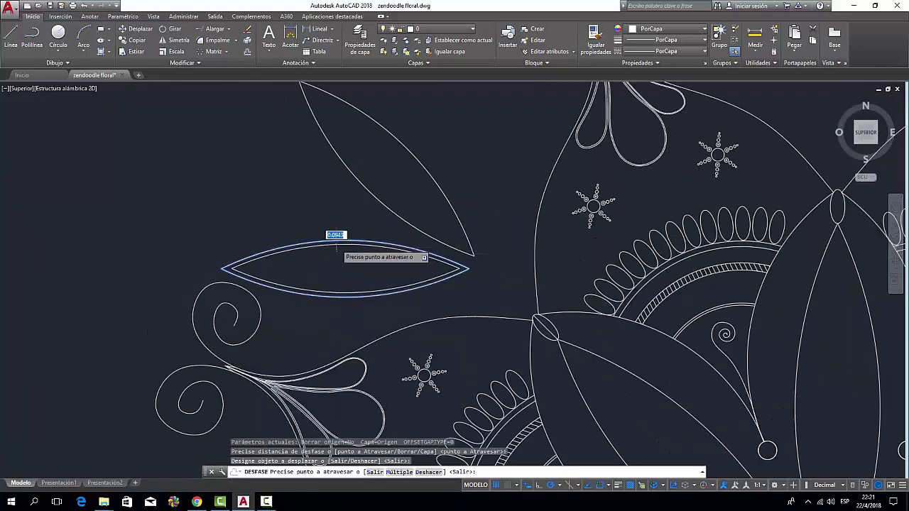
- Offset the leaf outlines inward to give them doubled outlines
{"action": "scroll", "coordinate": [335, 237], "scroll_direction": "up", "scroll_amount": 3}
{"action": "key", "text": "Escape"}
{"action": "scroll", "coordinate": [360, 179], "scroll_direction": "down", "scroll_amount": 5}
{"action": "scroll", "coordinate": [355, 177], "scroll_direction": "up", "scroll_amount": 8}
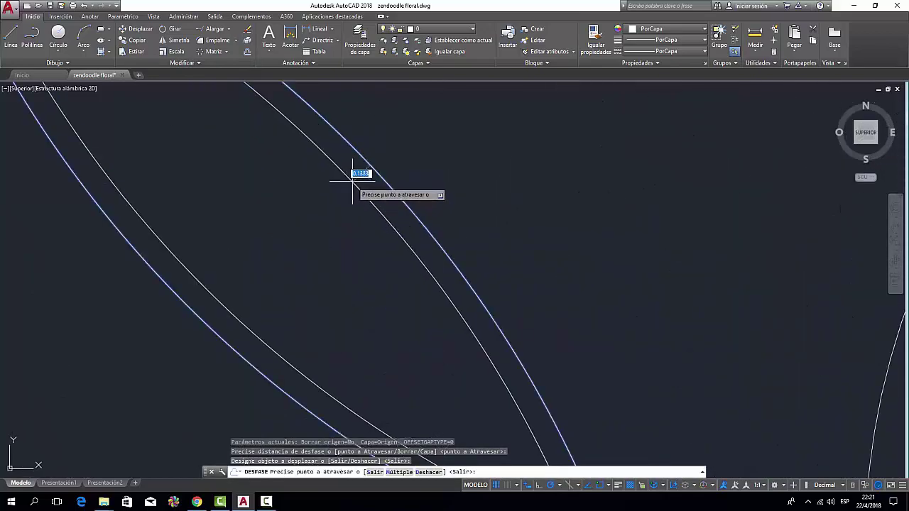
{"action": "scroll", "coordinate": [359, 229], "scroll_direction": "down", "scroll_amount": 6}
{"action": "scroll", "coordinate": [339, 191], "scroll_direction": "down", "scroll_amount": 3}
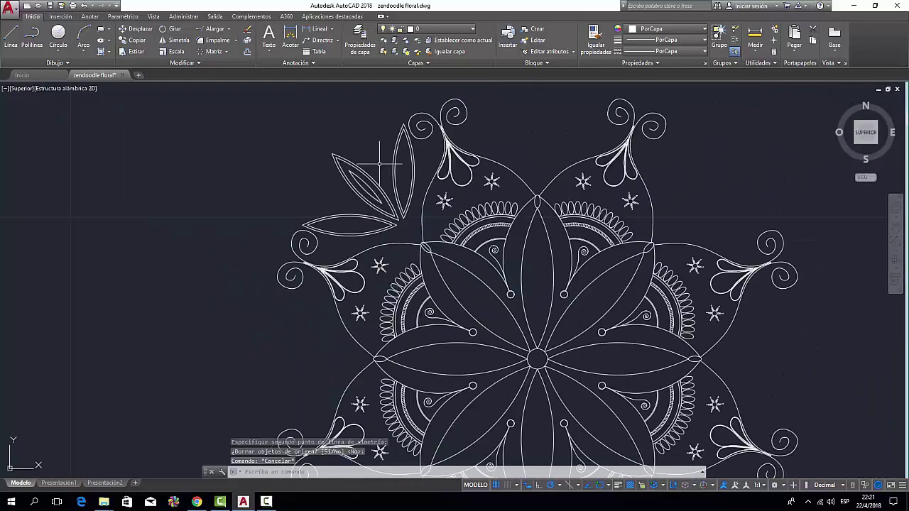
{"action": "scroll", "coordinate": [377, 161], "scroll_direction": "up", "scroll_amount": 5}
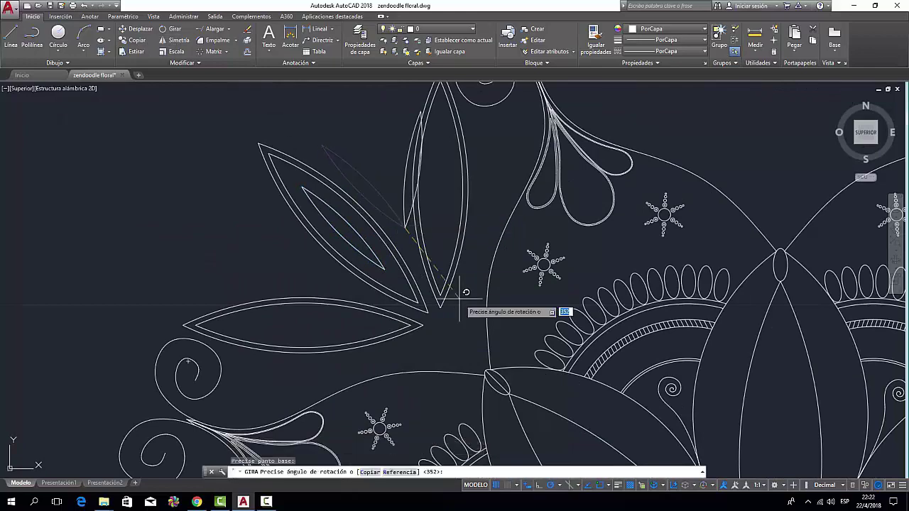
- Rotate the new leaf to its angle on the sprig
{"action": "left_click", "coordinate": [580, 268]}
{"action": "scroll", "coordinate": [376, 206], "scroll_direction": "down", "scroll_amount": 2}
{"action": "scroll", "coordinate": [376, 206], "scroll_direction": "up", "scroll_amount": 2}
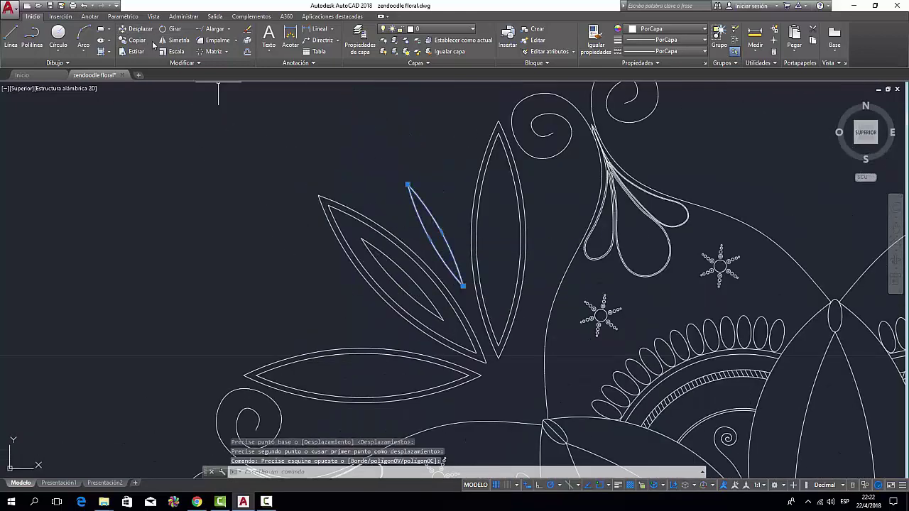
{"action": "scroll", "coordinate": [359, 238], "scroll_direction": "down", "scroll_amount": 2}
- Draw a small circle and move it against the leaf tip
{"action": "left_click", "coordinate": [58, 32]}
{"action": "scroll", "coordinate": [199, 118], "scroll_direction": "up", "scroll_amount": 2}
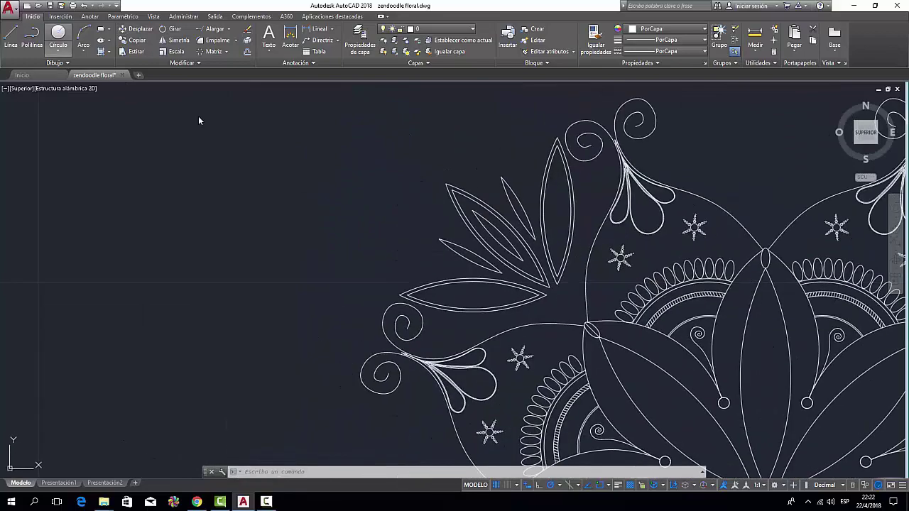
{"action": "scroll", "coordinate": [337, 291], "scroll_direction": "up", "scroll_amount": 4}
{"action": "left_click", "coordinate": [388, 291]}
{"action": "left_click", "coordinate": [358, 291]}
{"action": "scroll", "coordinate": [446, 326], "scroll_direction": "up", "scroll_amount": 2}
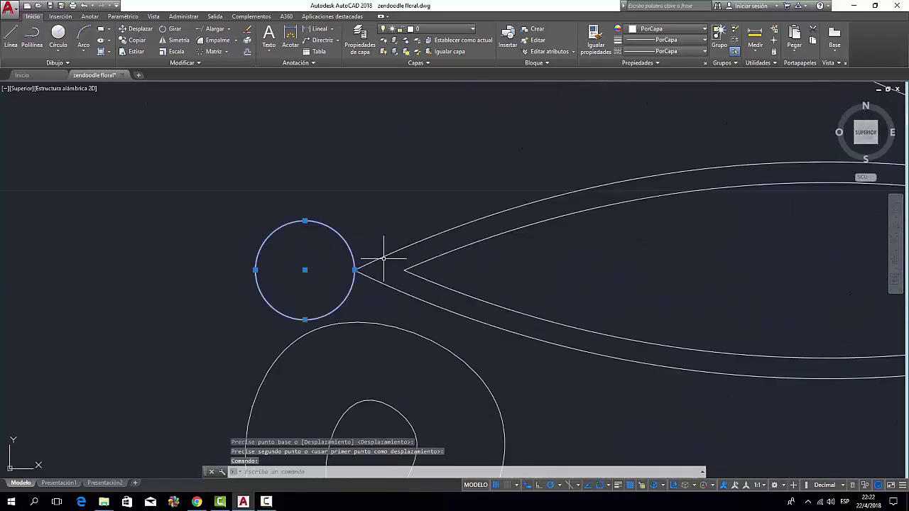
{"action": "scroll", "coordinate": [354, 270], "scroll_direction": "down", "scroll_amount": 3}
- Start a polar array of the circle around the mandala centre
{"action": "left_click", "coordinate": [226, 51]}
{"action": "left_click", "coordinate": [213, 107]}
{"action": "left_click", "coordinate": [405, 227]}
{"action": "scroll", "coordinate": [338, 167], "scroll_direction": "up", "scroll_amount": 3}
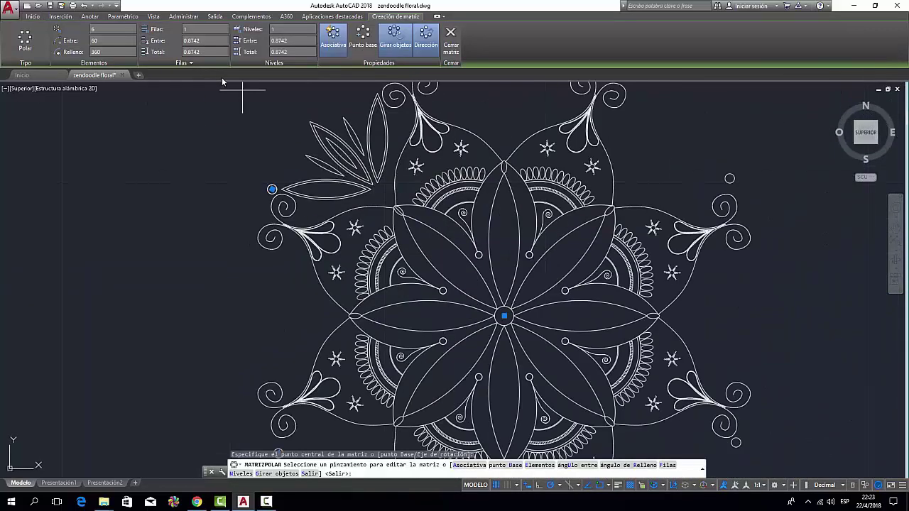
- Set a small angle between the arrayed circles so they form an arc
{"action": "left_click", "coordinate": [271, 188]}
{"action": "scroll", "coordinate": [333, 199], "scroll_direction": "up", "scroll_amount": 2}
{"action": "scroll", "coordinate": [274, 274], "scroll_direction": "up", "scroll_amount": 3}
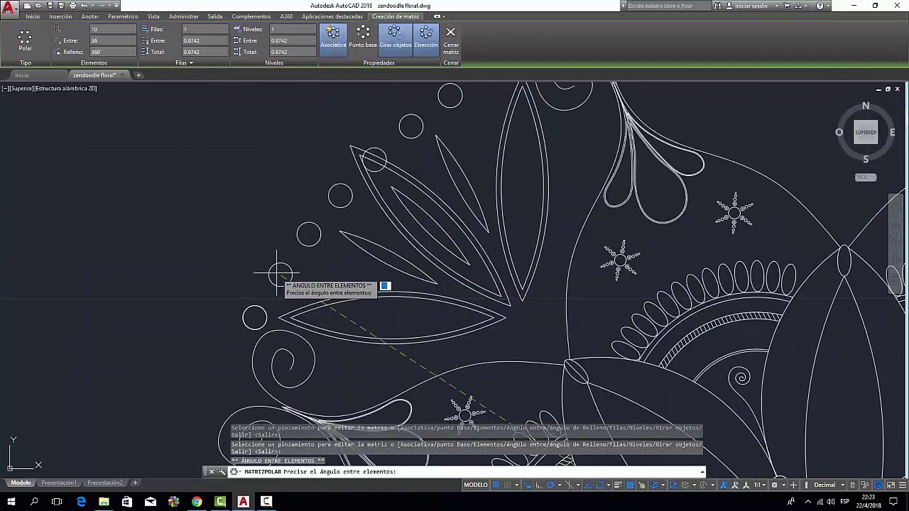
{"action": "scroll", "coordinate": [273, 280], "scroll_direction": "up", "scroll_amount": 2}
{"action": "scroll", "coordinate": [273, 280], "scroll_direction": "down", "scroll_amount": 2}
{"action": "left_click", "coordinate": [310, 245]}
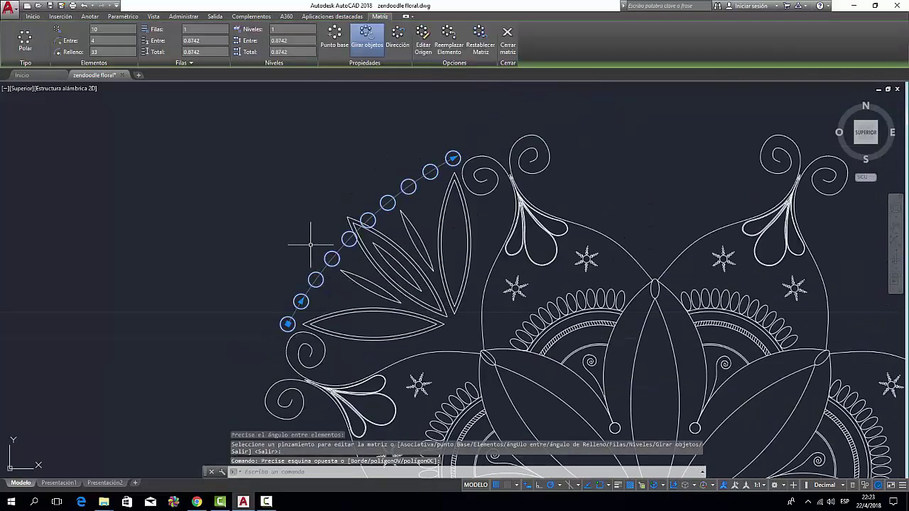
{"action": "key", "text": "Escape"}
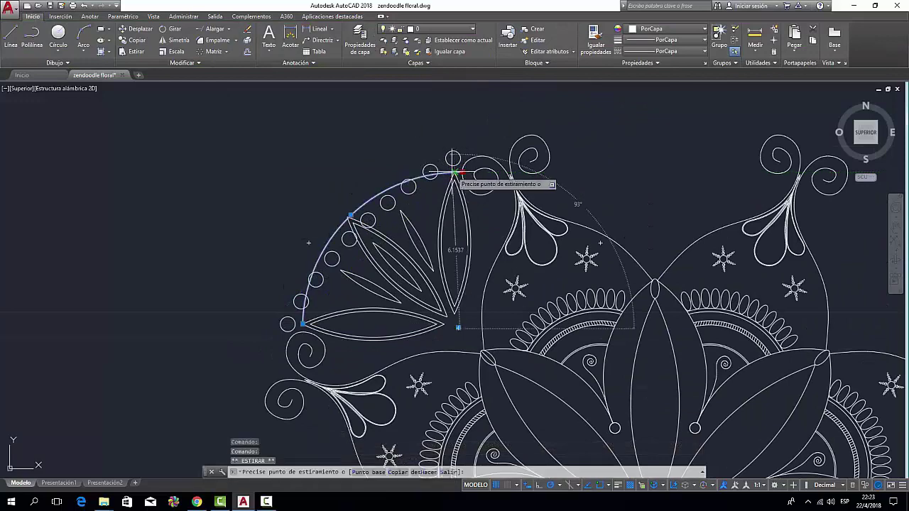
{"action": "key", "text": "Escape"}
{"action": "scroll", "coordinate": [355, 234], "scroll_direction": "up", "scroll_amount": 3}
{"action": "key", "text": "Escape"}
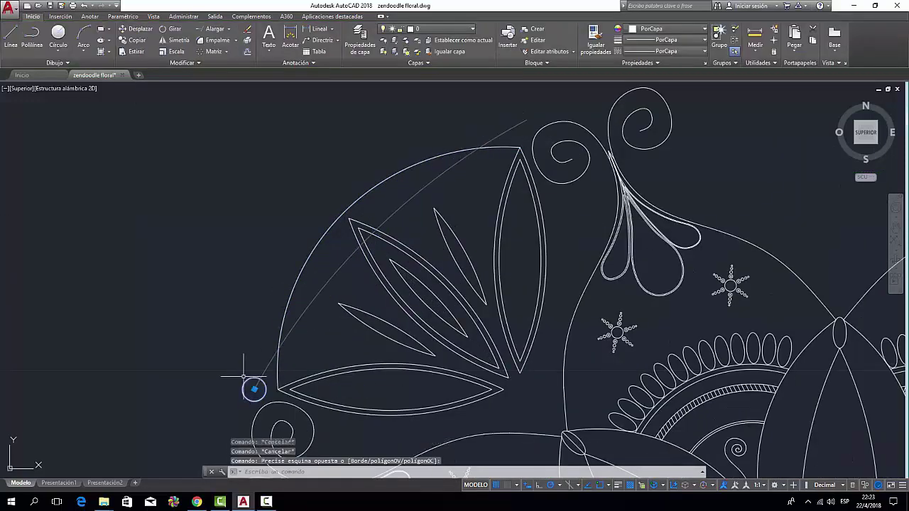
- Move the circle and adjust the spacing of circles along the arc
{"action": "scroll", "coordinate": [254, 426], "scroll_direction": "up", "scroll_amount": 4}
{"action": "left_click", "coordinate": [284, 325]}
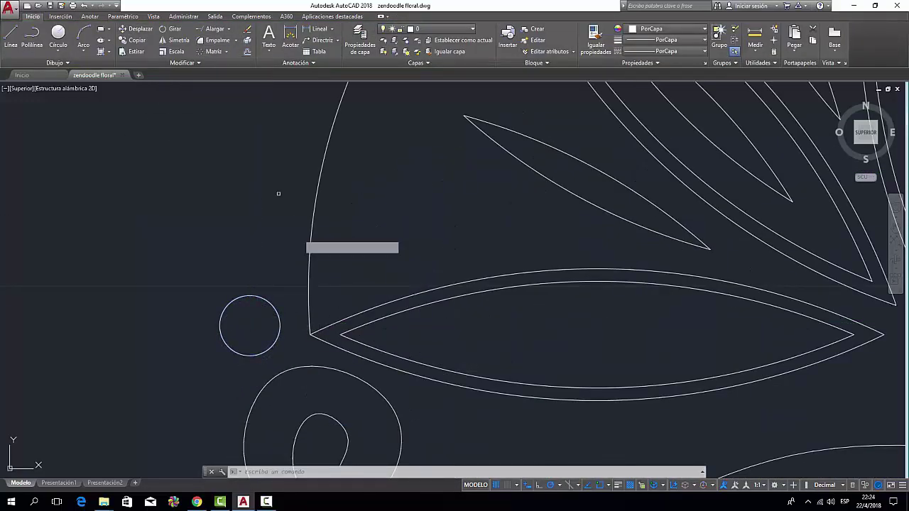
{"action": "scroll", "coordinate": [279, 193], "scroll_direction": "down", "scroll_amount": 4}
{"action": "left_click", "coordinate": [493, 223]}
{"action": "scroll", "coordinate": [385, 226], "scroll_direction": "up", "scroll_amount": 3}
{"action": "scroll", "coordinate": [385, 226], "scroll_direction": "down", "scroll_amount": 3}
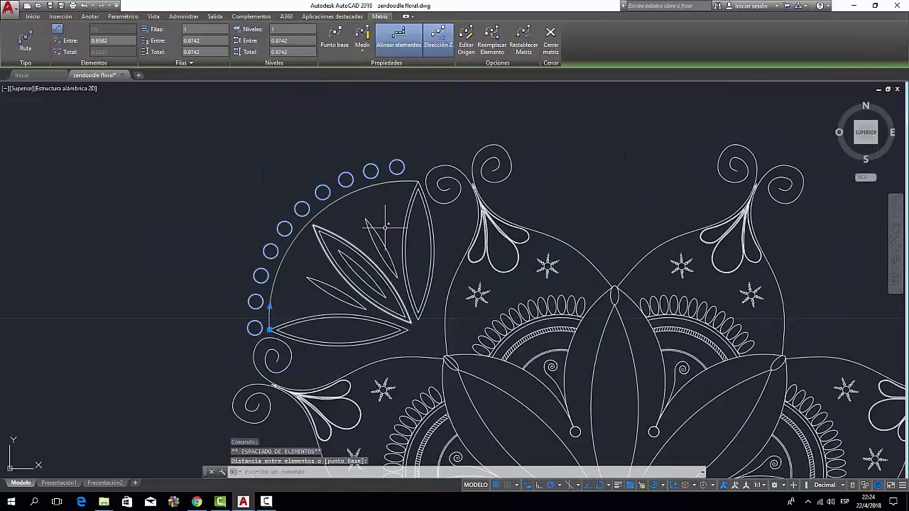
- Polar-array the leaf sprig around the mandala centre and save the drawing
{"action": "key", "text": "Escape"}
{"action": "scroll", "coordinate": [386, 226], "scroll_direction": "down", "scroll_amount": 4}
{"action": "scroll", "coordinate": [334, 227], "scroll_direction": "up", "scroll_amount": 4}
{"action": "scroll", "coordinate": [334, 227], "scroll_direction": "down", "scroll_amount": 4}
{"action": "left_click", "coordinate": [213, 52]}
{"action": "scroll", "coordinate": [351, 250], "scroll_direction": "up", "scroll_amount": 2}
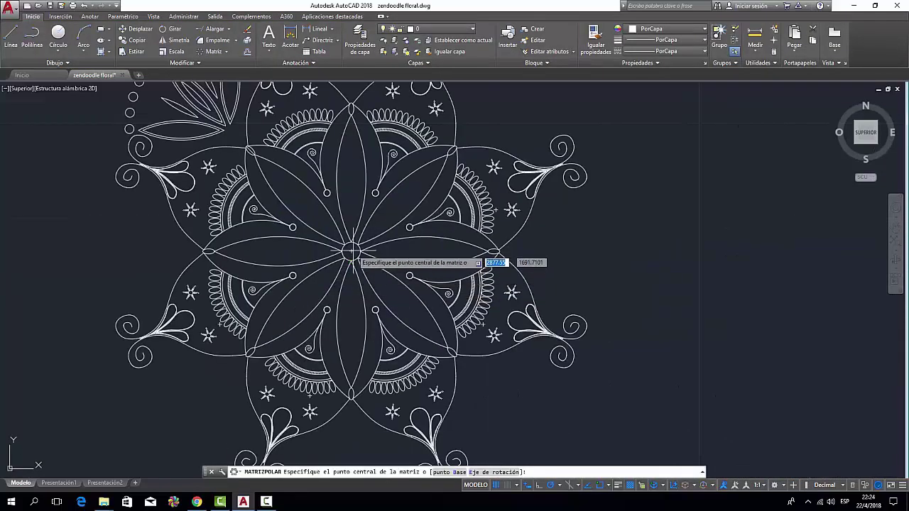
{"action": "left_click", "coordinate": [350, 250]}
{"action": "scroll", "coordinate": [398, 284], "scroll_direction": "down", "scroll_amount": 2}
{"action": "key", "text": "Return"}
{"action": "scroll", "coordinate": [410, 261], "scroll_direction": "down", "scroll_amount": 2}
{"action": "key", "text": "ctrl+s"}
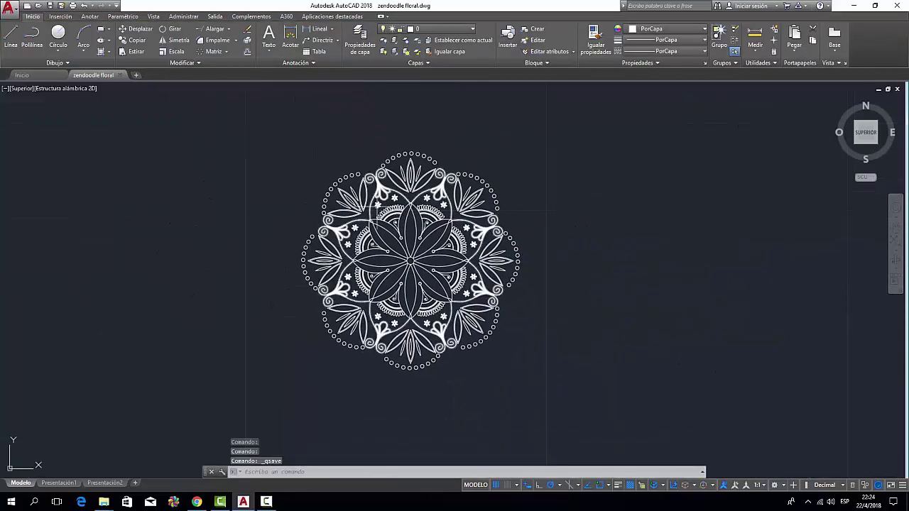
{"action": "scroll", "coordinate": [411, 261], "scroll_direction": "up", "scroll_amount": 2}
- Draw a spline curve rising to a pointed tip above the mandala
{"action": "left_click", "coordinate": [54, 62]}
{"action": "left_click", "coordinate": [14, 71]}
{"action": "scroll", "coordinate": [398, 298], "scroll_direction": "up", "scroll_amount": 3}
{"action": "left_click", "coordinate": [351, 304]}
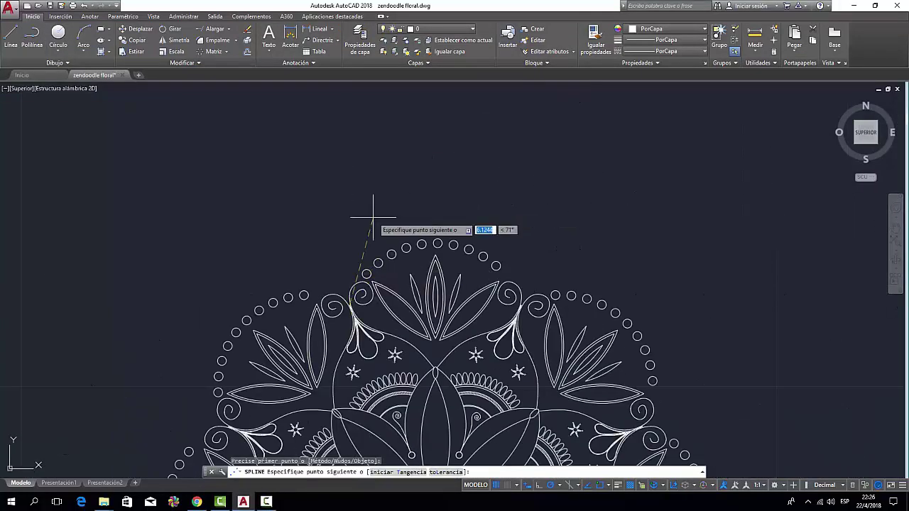
{"action": "scroll", "coordinate": [341, 242], "scroll_direction": "up", "scroll_amount": 4}
{"action": "left_click", "coordinate": [328, 254]}
{"action": "scroll", "coordinate": [329, 254], "scroll_direction": "down", "scroll_amount": 4}
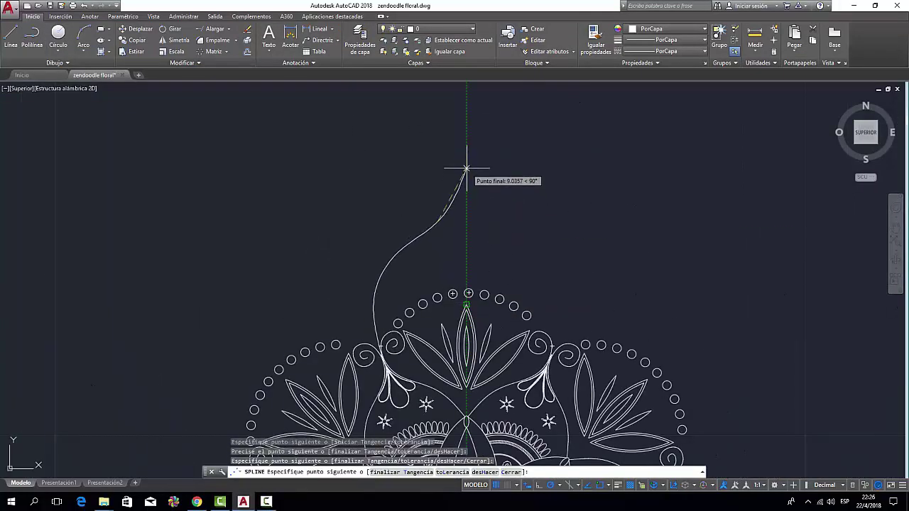
- Mirror the curve across a vertical line to close the bulb, keeping the original
{"action": "left_click", "coordinate": [466, 165]}
{"action": "left_click", "coordinate": [466, 298]}
{"action": "key", "text": "Return"}
{"action": "scroll", "coordinate": [478, 213], "scroll_direction": "up", "scroll_amount": 4}
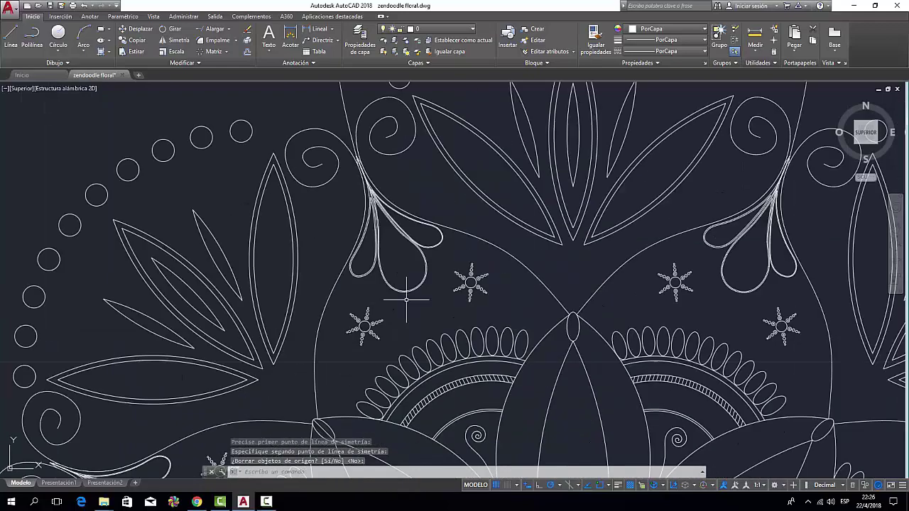
- Copy the teardrop petal cluster toward the bulb tip
{"action": "left_click", "coordinate": [435, 294]}
{"action": "left_click", "coordinate": [374, 239]}
{"action": "type", "text": "co"}
{"action": "key", "text": "Return"}
{"action": "left_click", "coordinate": [373, 169]}
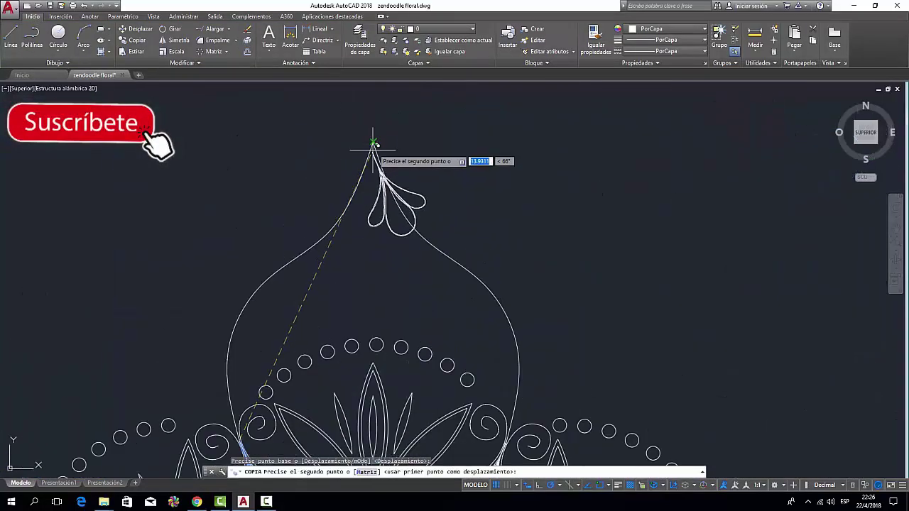
- Rotate the copied petals to point upward and lower them toward the tip
{"action": "left_click", "coordinate": [371, 142]}
{"action": "left_click", "coordinate": [300, 151]}
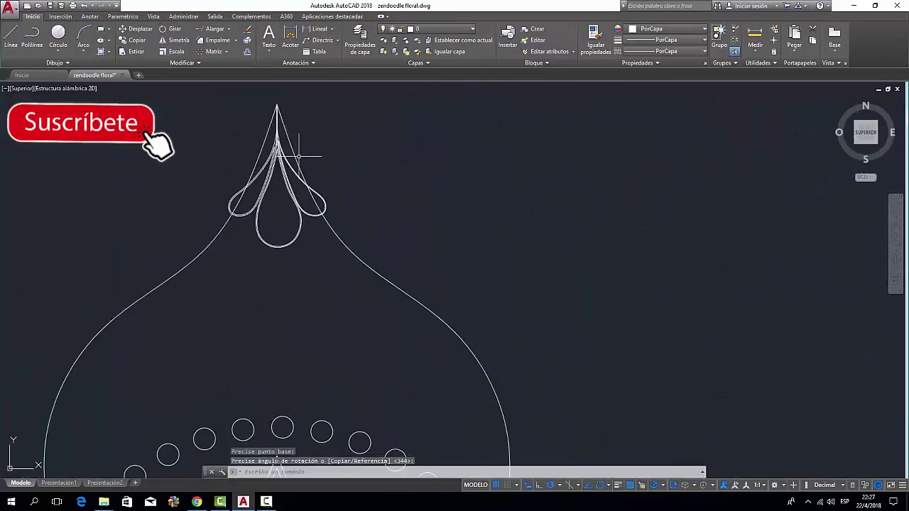
{"action": "type", "text": "m"}
{"action": "key", "text": "Return"}
{"action": "left_click", "coordinate": [260, 135]}
{"action": "left_click", "coordinate": [264, 142]}
{"action": "scroll", "coordinate": [213, 178], "scroll_direction": "down", "scroll_amount": 2}
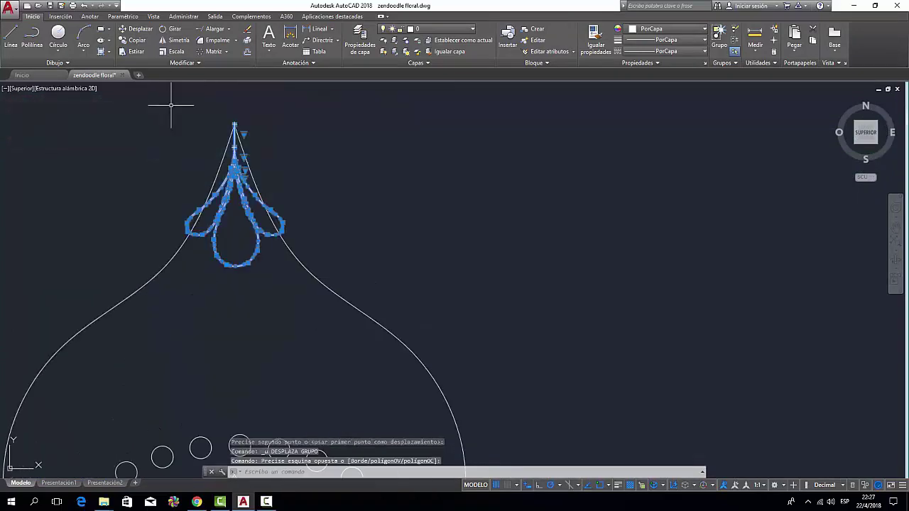
- Scale down the petal cluster and settle it inside the bulb tip
{"action": "left_click", "coordinate": [260, 324]}
{"action": "type", "text": "sc"}
{"action": "key", "text": "Return"}
{"action": "key", "text": "Return"}
{"action": "scroll", "coordinate": [234, 188], "scroll_direction": "down", "scroll_amount": 2}
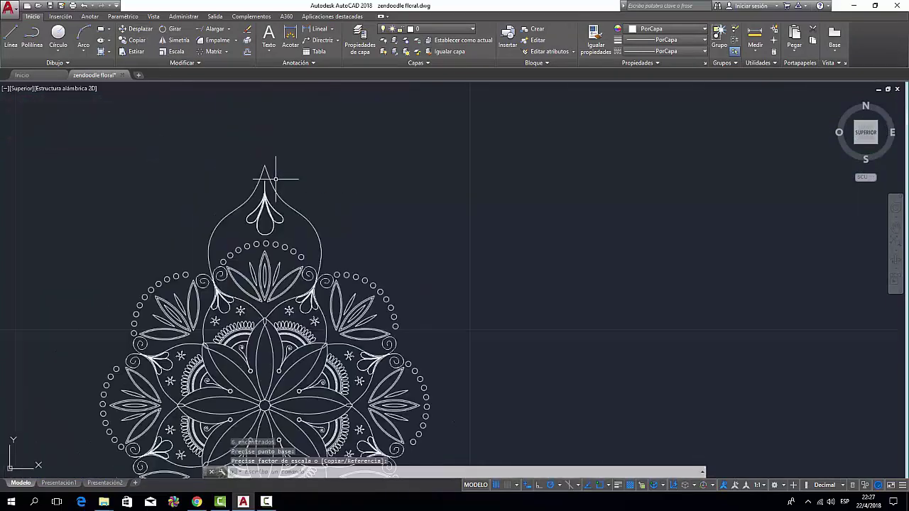
{"action": "scroll", "coordinate": [235, 189], "scroll_direction": "up", "scroll_amount": 2}
{"action": "type", "text": "m"}
{"action": "key", "text": "Return"}
{"action": "left_click", "coordinate": [260, 152]}
{"action": "left_click", "coordinate": [366, 171]}
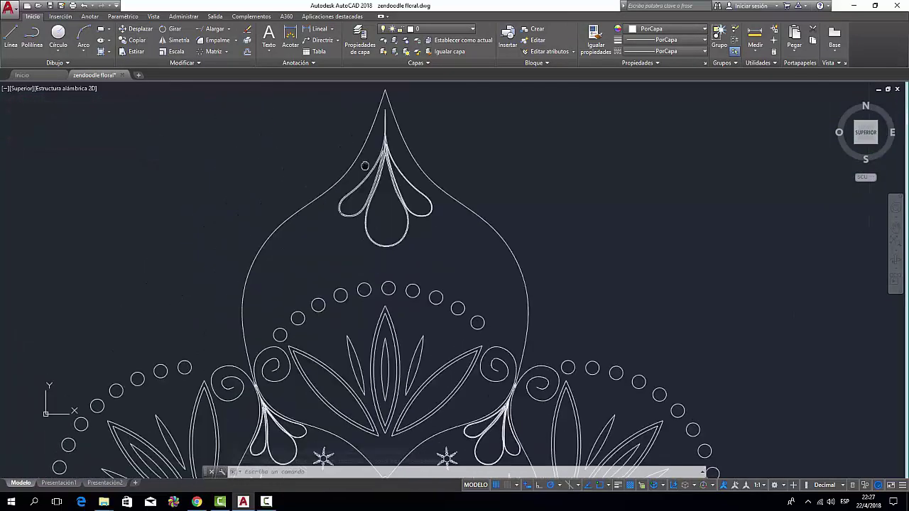
{"action": "scroll", "coordinate": [164, 156], "scroll_direction": "up", "scroll_amount": 2}
- Reshape the small ellipse, then back out of an attempted path array
{"action": "scroll", "coordinate": [260, 324], "scroll_direction": "up", "scroll_amount": 3}
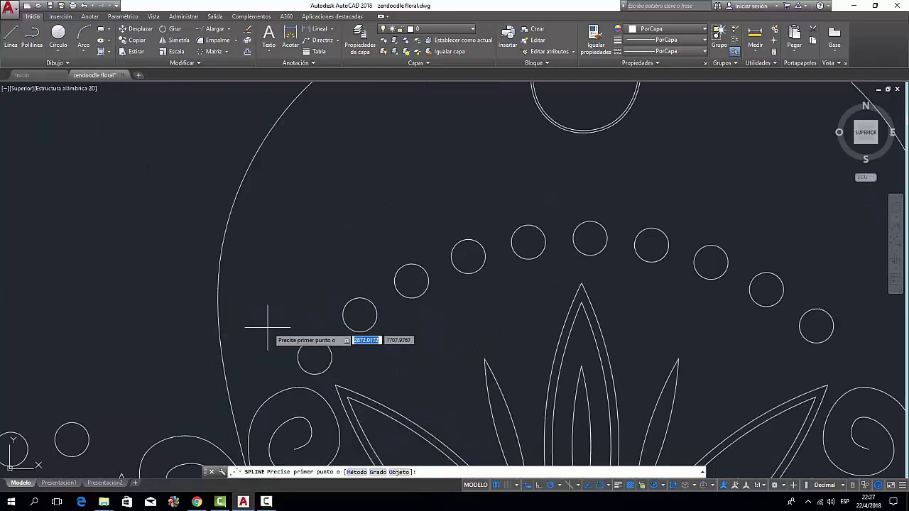
{"action": "left_click", "coordinate": [284, 249]}
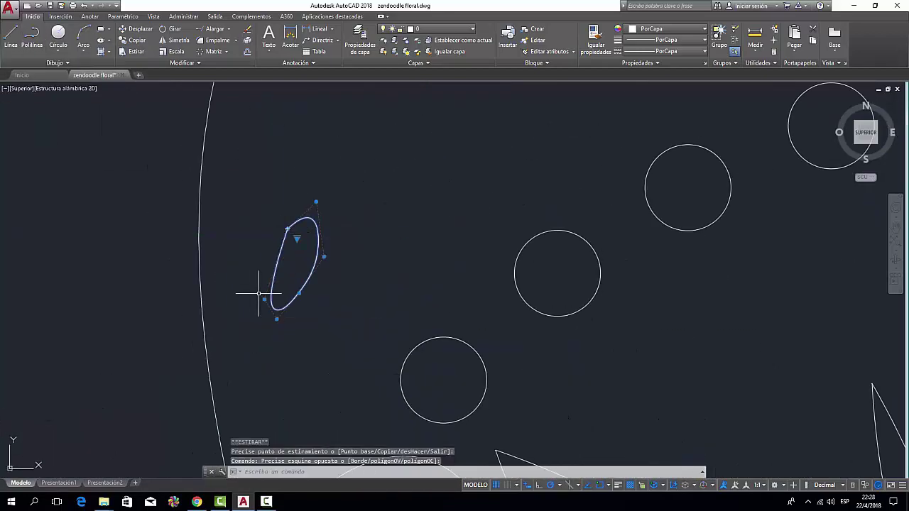
{"action": "left_click", "coordinate": [291, 256]}
{"action": "scroll", "coordinate": [291, 255], "scroll_direction": "down", "scroll_amount": 5}
{"action": "left_click", "coordinate": [226, 51]}
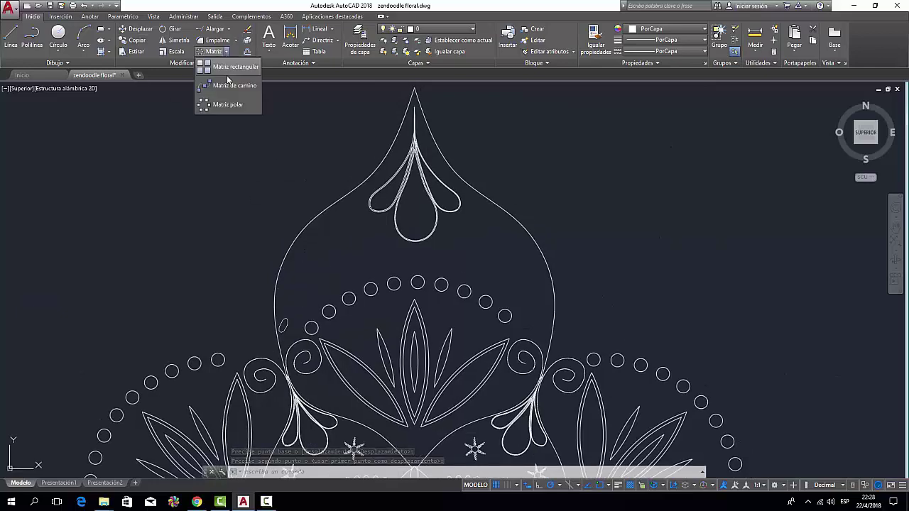
{"action": "key", "text": "Return"}
{"action": "left_click", "coordinate": [355, 192]}
{"action": "key", "text": "Return"}
{"action": "scroll", "coordinate": [294, 301], "scroll_direction": "up", "scroll_amount": 3}
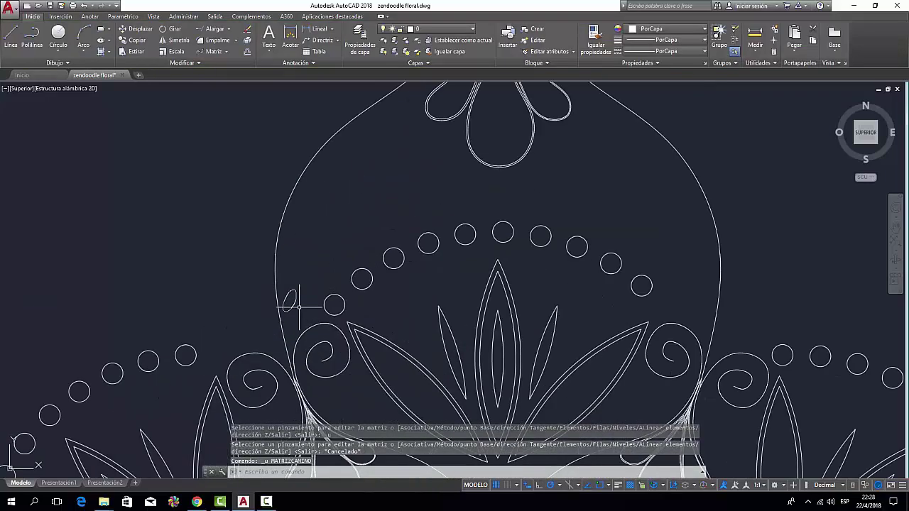
- Array the ellipse around a centre point into a six-petal flower
{"action": "type", "text": "m"}
{"action": "key", "text": "Return"}
{"action": "scroll", "coordinate": [289, 303], "scroll_direction": "up", "scroll_amount": 3}
{"action": "key", "text": "Escape"}
{"action": "left_click", "coordinate": [246, 268]}
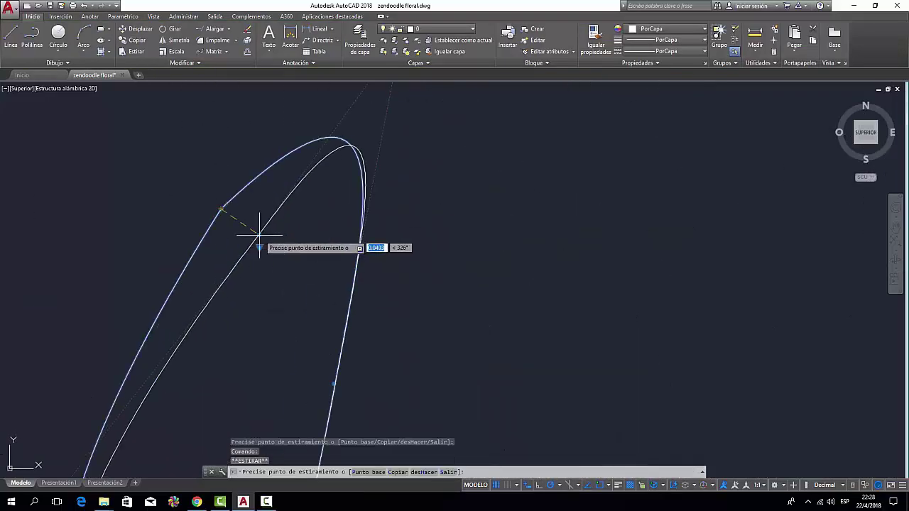
{"action": "scroll", "coordinate": [245, 268], "scroll_direction": "down", "scroll_amount": 3}
{"action": "key", "text": "Escape"}
{"action": "scroll", "coordinate": [311, 181], "scroll_direction": "up", "scroll_amount": 2}
{"action": "left_click", "coordinate": [290, 187]}
{"action": "scroll", "coordinate": [291, 187], "scroll_direction": "down", "scroll_amount": 3}
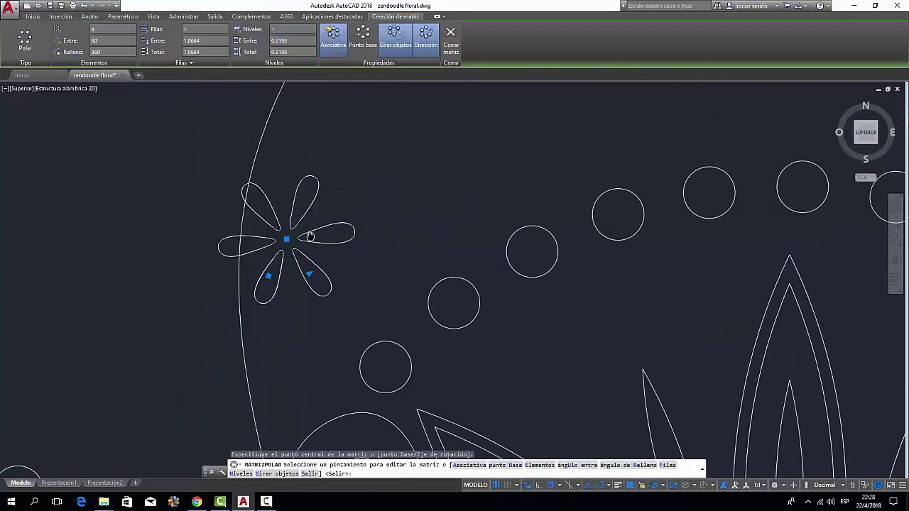
{"action": "key", "text": "Return"}
- Scale the six-petal flower down to a smaller size
{"action": "type", "text": "es"}
{"action": "left_click", "coordinate": [359, 276]}
{"action": "left_click", "coordinate": [283, 222]}
{"action": "key", "text": "Return"}
{"action": "scroll", "coordinate": [288, 246], "scroll_direction": "up", "scroll_amount": 3}
{"action": "left_click", "coordinate": [294, 253]}
{"action": "left_click", "coordinate": [400, 254]}
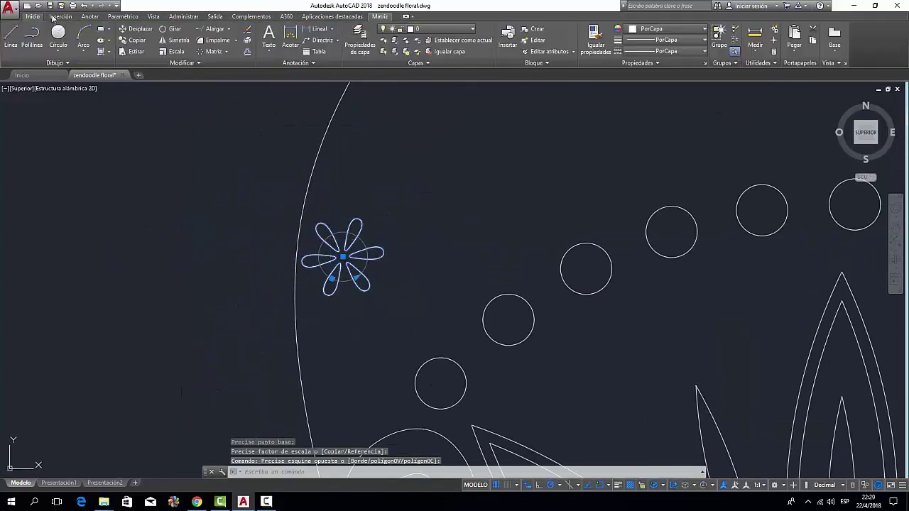
{"action": "scroll", "coordinate": [340, 258], "scroll_direction": "down", "scroll_amount": 3}
- Copy the flower to three spots along the left edge of the bulb
{"action": "left_click", "coordinate": [32, 16]}
{"action": "left_click", "coordinate": [132, 39]}
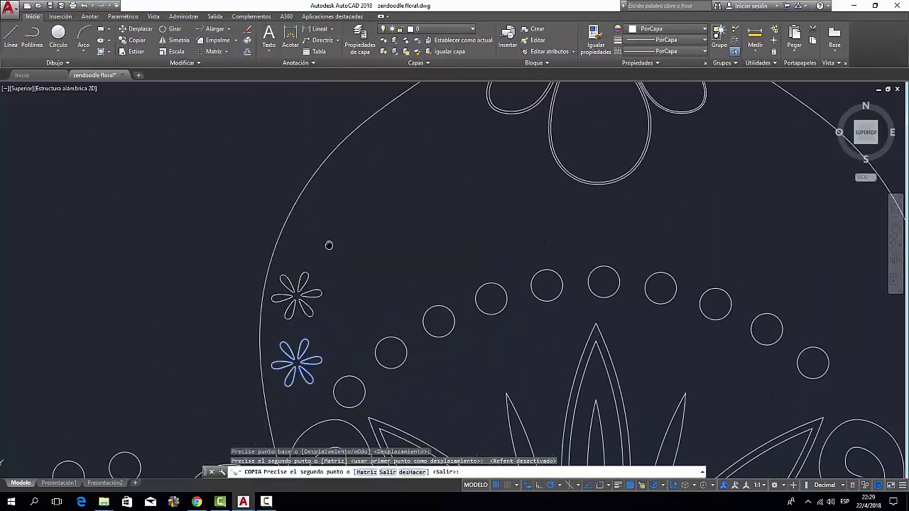
{"action": "left_click", "coordinate": [328, 227]}
{"action": "left_click", "coordinate": [315, 249]}
{"action": "left_click", "coordinate": [351, 208]}
{"action": "key", "text": "Escape"}
- Mirror the left-side flowers to the right side about the bulb's vertical axis
{"action": "left_click_drag", "start_coordinate": [350, 242], "coordinate": [298, 313]}
{"action": "left_click", "coordinate": [175, 40]}
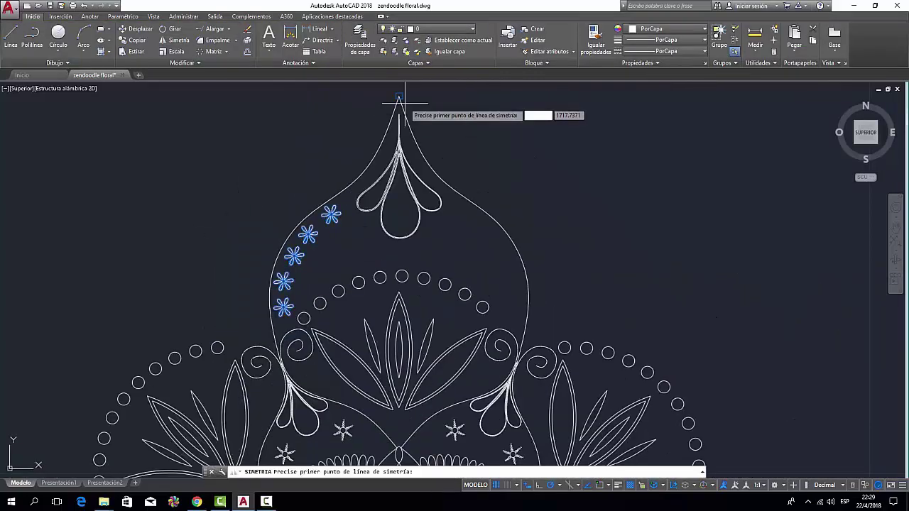
{"action": "left_click", "coordinate": [406, 95]}
{"action": "left_click", "coordinate": [406, 248]}
{"action": "key", "text": "Return"}
{"action": "left_click", "coordinate": [132, 40]}
- Select another flower and pick a base point to copy it
{"action": "scroll", "coordinate": [455, 250], "scroll_direction": "up", "scroll_amount": 3}
{"action": "left_click", "coordinate": [589, 256]}
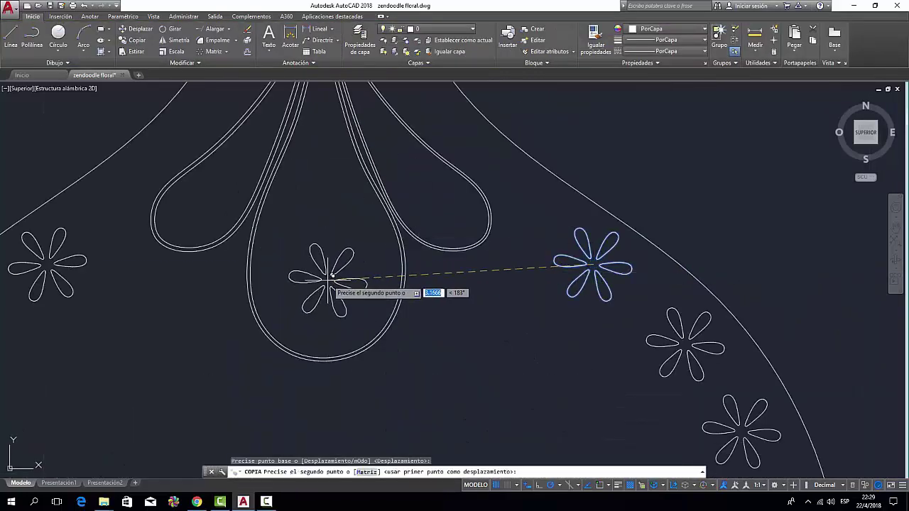
{"action": "left_click", "coordinate": [314, 269]}
{"action": "key", "text": "Escape"}
- Draw the flower's centre circle and a small circle beside it
{"action": "left_click", "coordinate": [319, 297]}
{"action": "key", "text": "Return"}
{"action": "scroll", "coordinate": [323, 298], "scroll_direction": "up", "scroll_amount": 2}
{"action": "scroll", "coordinate": [344, 289], "scroll_direction": "up", "scroll_amount": 3}
{"action": "left_click", "coordinate": [342, 287]}
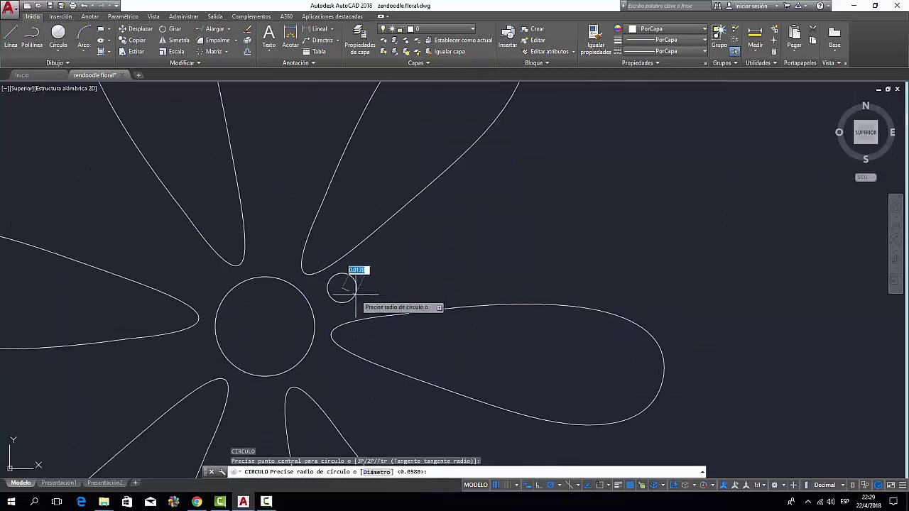
- Copy the small circle into a row of 7 outward from the centre
{"action": "key", "text": "Return"}
{"action": "scroll", "coordinate": [375, 305], "scroll_direction": "down", "scroll_amount": 2}
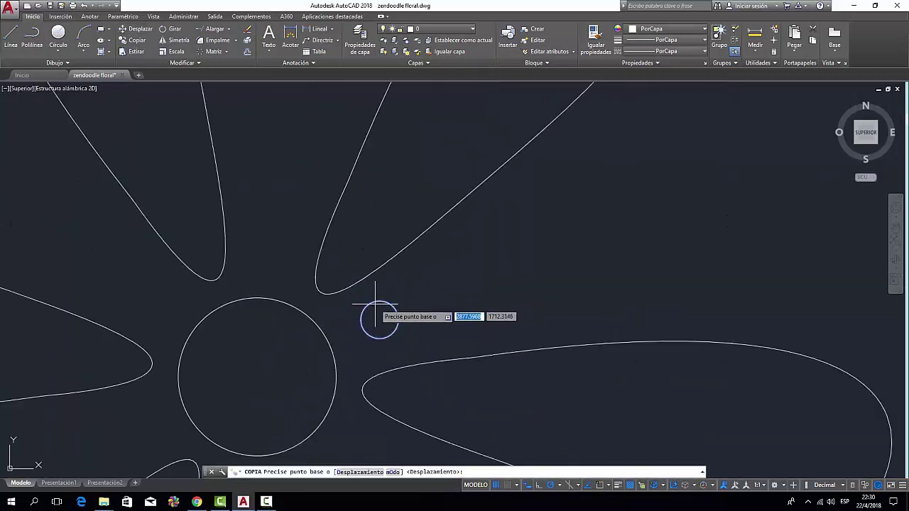
{"action": "type", "text": "7"}
{"action": "key", "text": "Return"}
{"action": "left_click", "coordinate": [432, 296]}
{"action": "key", "text": "Return"}
{"action": "scroll", "coordinate": [517, 277], "scroll_direction": "down", "scroll_amount": 5}
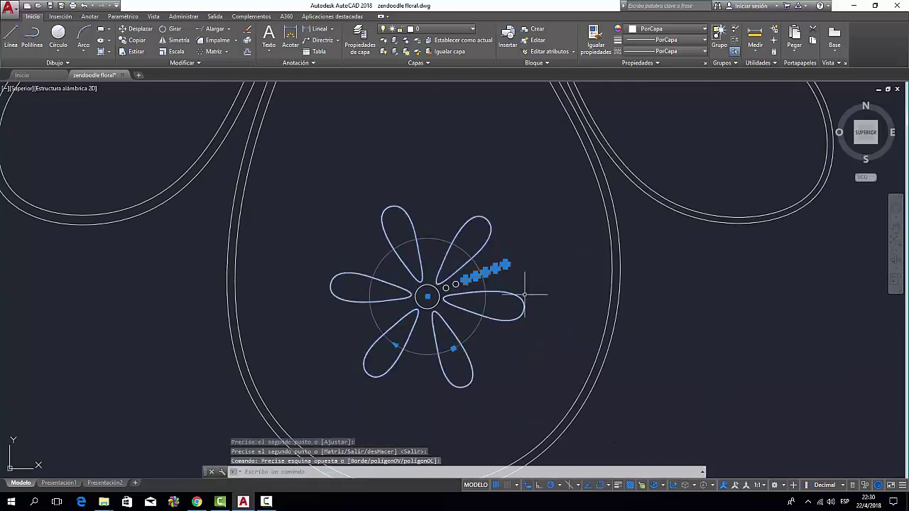
- Polar-array the row of dots around the flower centre to form dotted rays
{"action": "left_click", "coordinate": [213, 51]}
{"action": "left_click", "coordinate": [385, 258]}
{"action": "key", "text": "Return"}
{"action": "scroll", "coordinate": [396, 261], "scroll_direction": "down", "scroll_amount": 3}
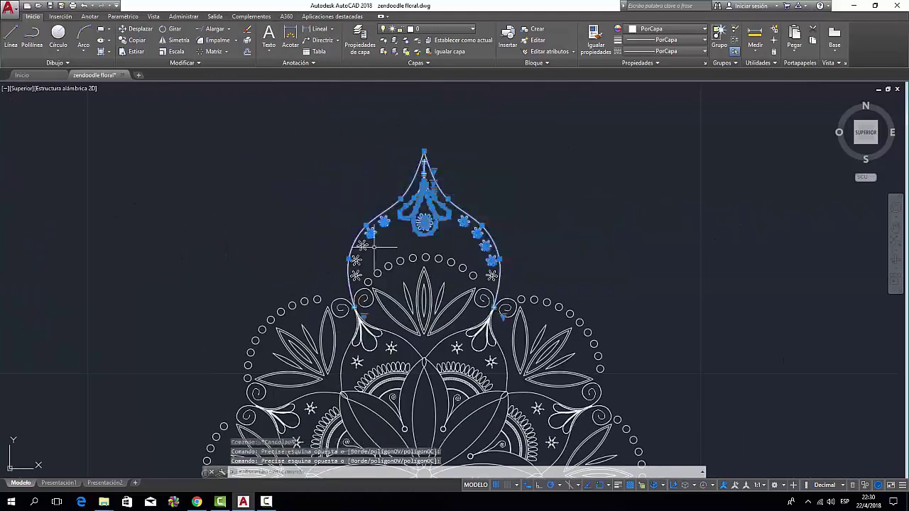
- Polar-array the daisy-lined dome motif six times around the mandala centre
{"action": "scroll", "coordinate": [374, 246], "scroll_direction": "up", "scroll_amount": 3}
{"action": "scroll", "coordinate": [629, 301], "scroll_direction": "down", "scroll_amount": 2}
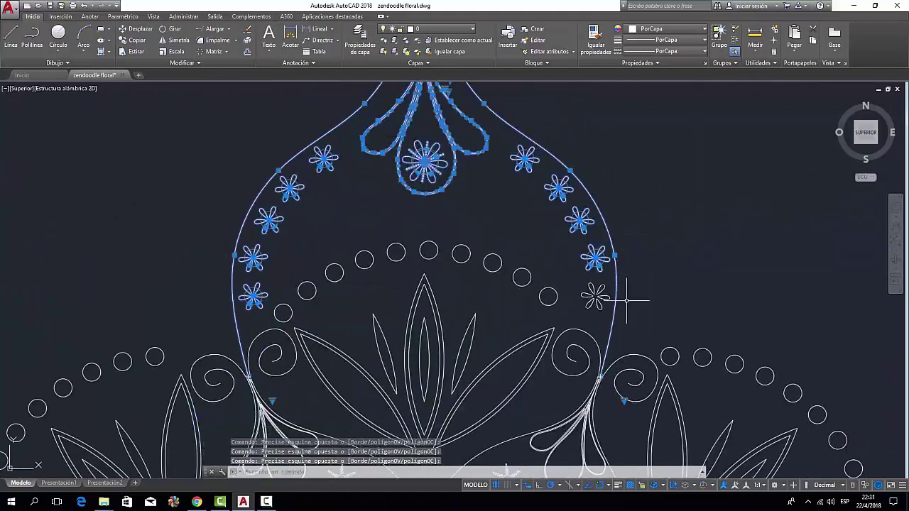
{"action": "scroll", "coordinate": [629, 300], "scroll_direction": "down", "scroll_amount": 3}
{"action": "left_click", "coordinate": [213, 51]}
{"action": "scroll", "coordinate": [414, 334], "scroll_direction": "up", "scroll_amount": 4}
{"action": "left_click", "coordinate": [417, 309]}
{"action": "scroll", "coordinate": [417, 309], "scroll_direction": "down", "scroll_amount": 3}
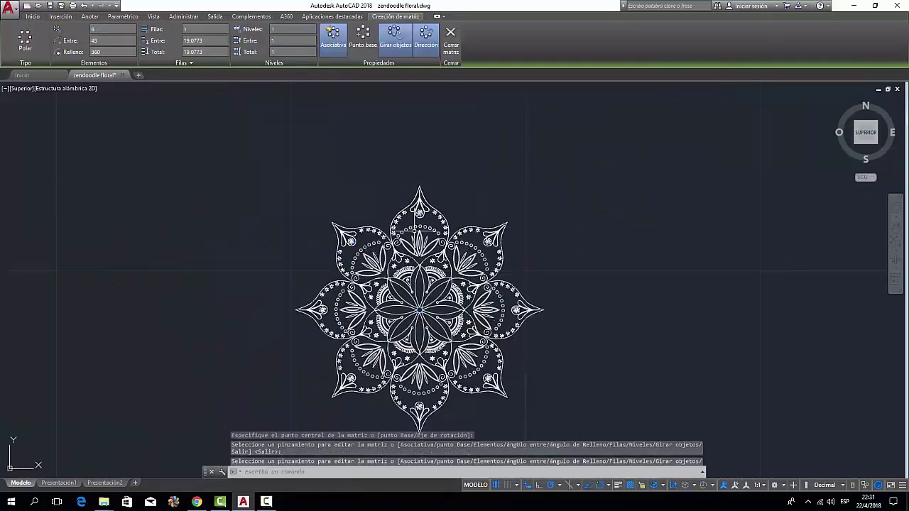
{"action": "key", "text": "Return"}
{"action": "scroll", "coordinate": [415, 222], "scroll_direction": "up", "scroll_amount": 4}
{"action": "scroll", "coordinate": [308, 442], "scroll_direction": "down", "scroll_amount": 3}
{"action": "scroll", "coordinate": [228, 197], "scroll_direction": "up", "scroll_amount": 1}
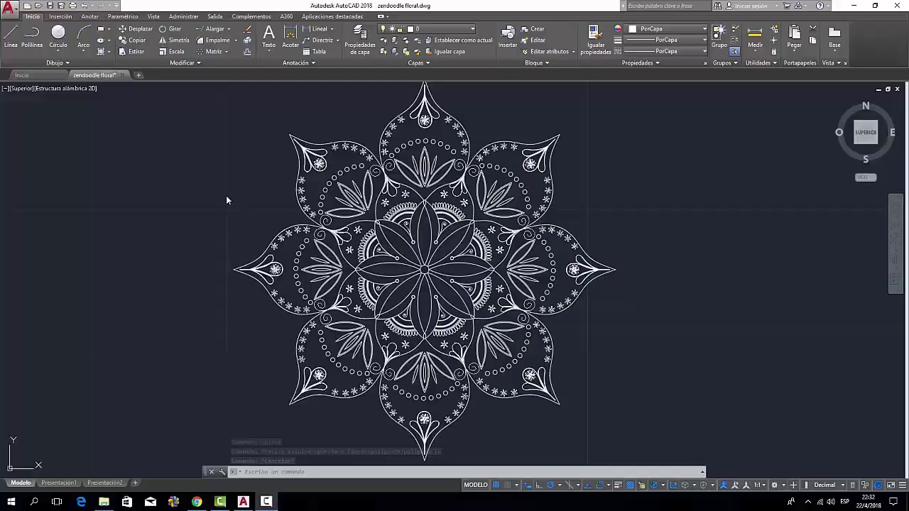
{"action": "scroll", "coordinate": [405, 223], "scroll_direction": "up", "scroll_amount": 5}
- Window-select the teardrop sprig and start copying it from a base point
{"action": "left_click", "coordinate": [445, 241]}
{"action": "scroll", "coordinate": [306, 152], "scroll_direction": "down", "scroll_amount": 2}
{"action": "left_click", "coordinate": [433, 197]}
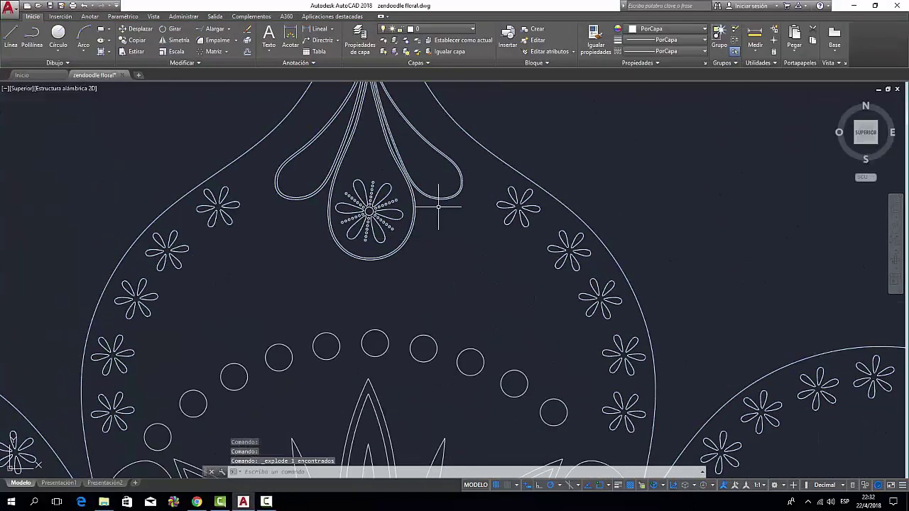
{"action": "type", "text": "co"}
{"action": "key", "text": "Return"}
{"action": "left_click", "coordinate": [568, 242]}
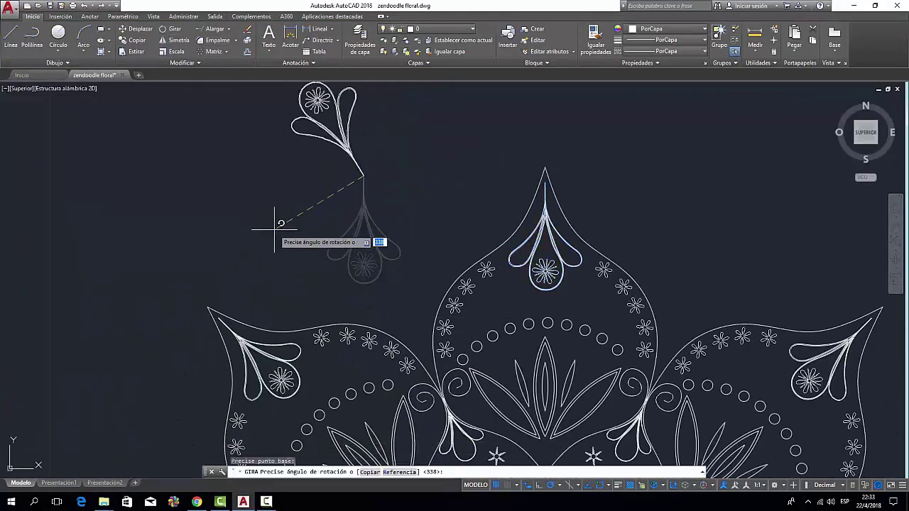
- Drop a tilted copy of the teardrop sprig between the dome and the left paisley
{"action": "left_click", "coordinate": [361, 176]}
{"action": "scroll", "coordinate": [436, 374], "scroll_direction": "down", "scroll_amount": 2}
{"action": "scroll", "coordinate": [426, 371], "scroll_direction": "up", "scroll_amount": 3}
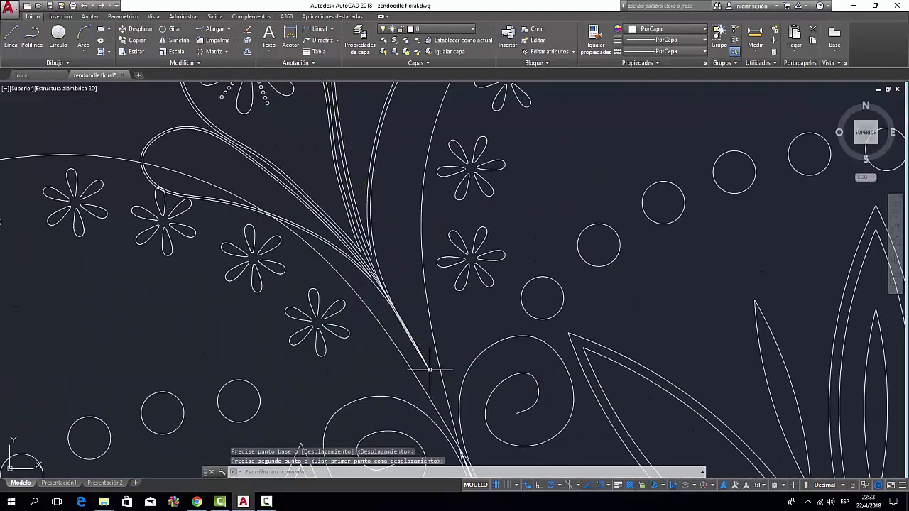
{"action": "left_click", "coordinate": [426, 370]}
{"action": "scroll", "coordinate": [426, 371], "scroll_direction": "up", "scroll_amount": 2}
{"action": "scroll", "coordinate": [436, 314], "scroll_direction": "down", "scroll_amount": 2}
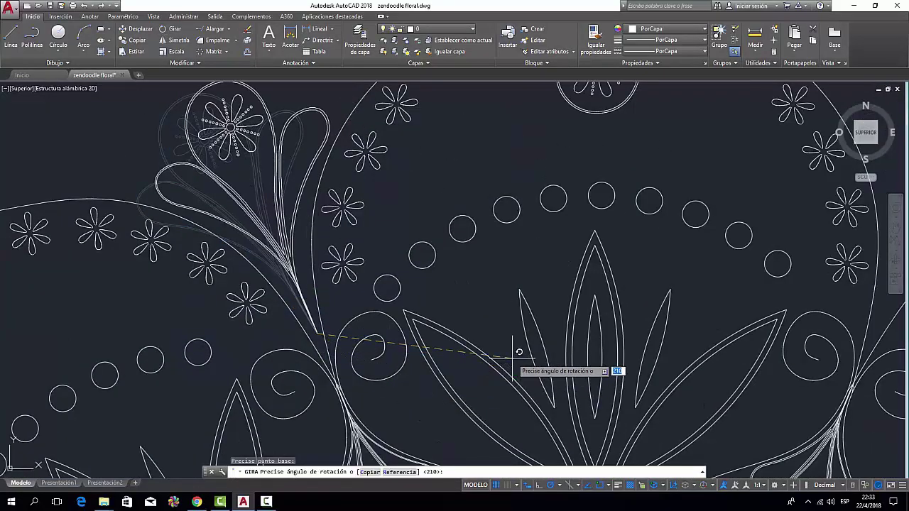
{"action": "left_click", "coordinate": [517, 348]}
{"action": "scroll", "coordinate": [518, 349], "scroll_direction": "down", "scroll_amount": 3}
{"action": "scroll", "coordinate": [406, 250], "scroll_direction": "up", "scroll_amount": 2}
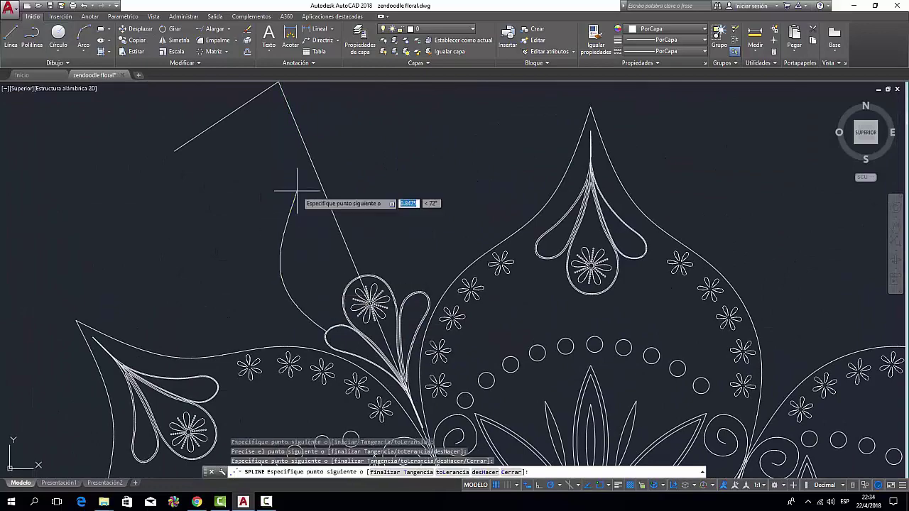
- Finish the leaf spline and drag a fit point left to reshape it
{"action": "left_click", "coordinate": [297, 192]}
{"action": "left_click_drag", "start_coordinate": [288, 253], "coordinate": [273, 259]}
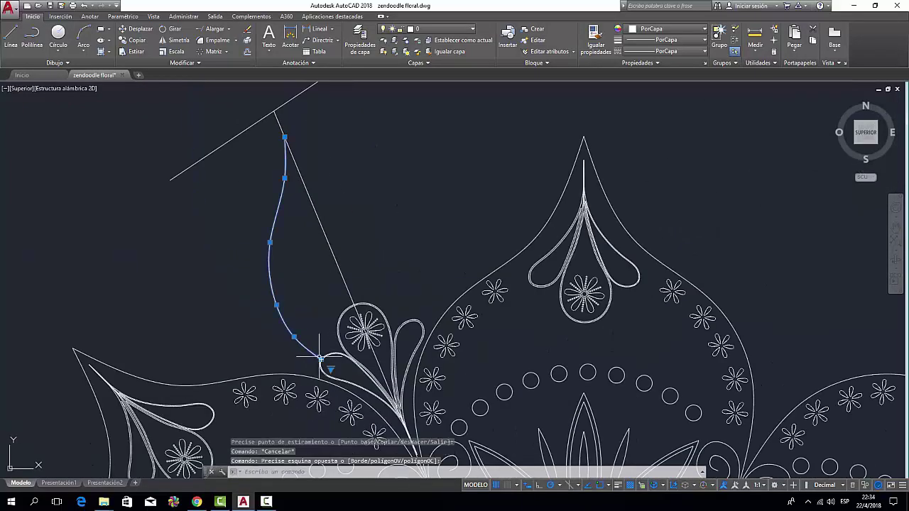
{"action": "key", "text": "Escape"}
- Mirror the leaf curve across the guide line, keeping the original, to close the leaf
{"action": "left_click", "coordinate": [179, 40]}
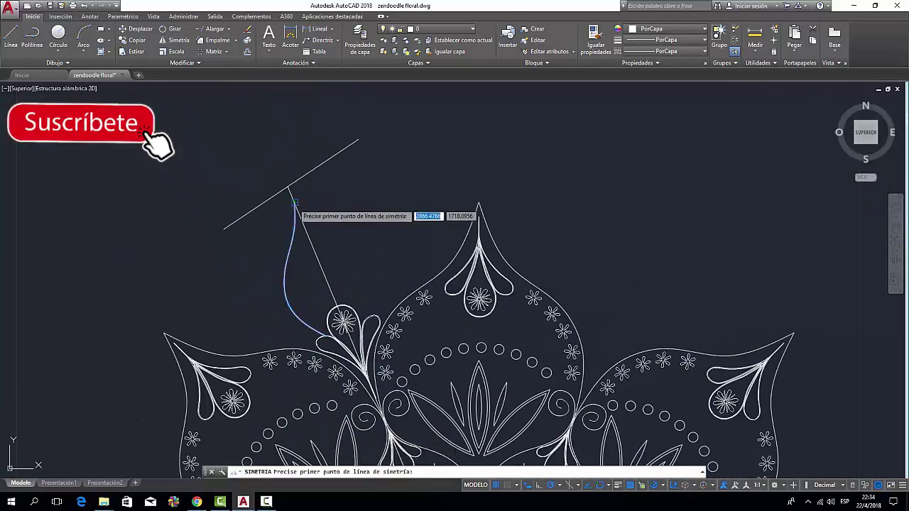
{"action": "left_click", "coordinate": [297, 205]}
{"action": "scroll", "coordinate": [405, 381], "scroll_direction": "up", "scroll_amount": 5}
{"action": "scroll", "coordinate": [276, 350], "scroll_direction": "up", "scroll_amount": 3}
{"action": "left_click", "coordinate": [276, 350]}
{"action": "key", "text": "Return"}
{"action": "scroll", "coordinate": [276, 349], "scroll_direction": "down", "scroll_amount": 2}
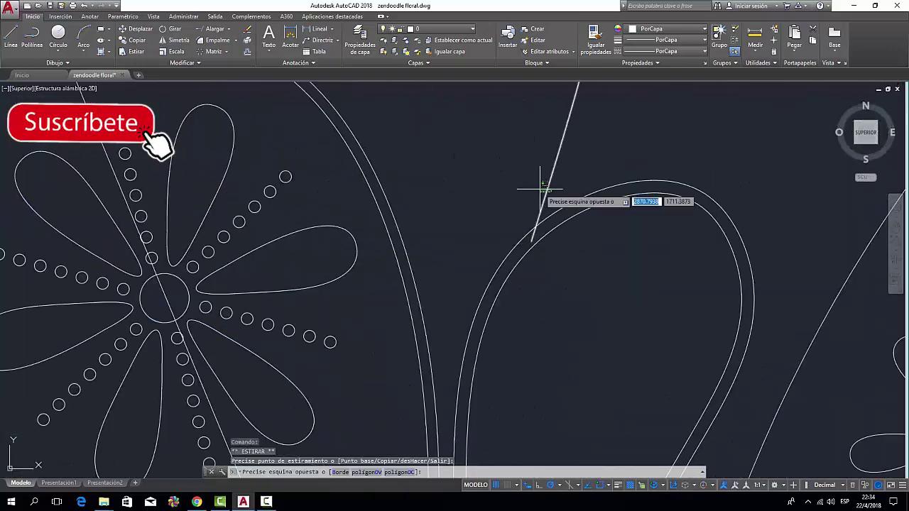
{"action": "scroll", "coordinate": [544, 197], "scroll_direction": "down", "scroll_amount": 3}
- Erase the stray curve, select the leaf's right-side curve, and save the drawing
{"action": "left_click", "coordinate": [465, 221]}
{"action": "key", "text": "Delete"}
{"action": "scroll", "coordinate": [465, 221], "scroll_direction": "down", "scroll_amount": 3}
{"action": "scroll", "coordinate": [432, 178], "scroll_direction": "up", "scroll_amount": 3}
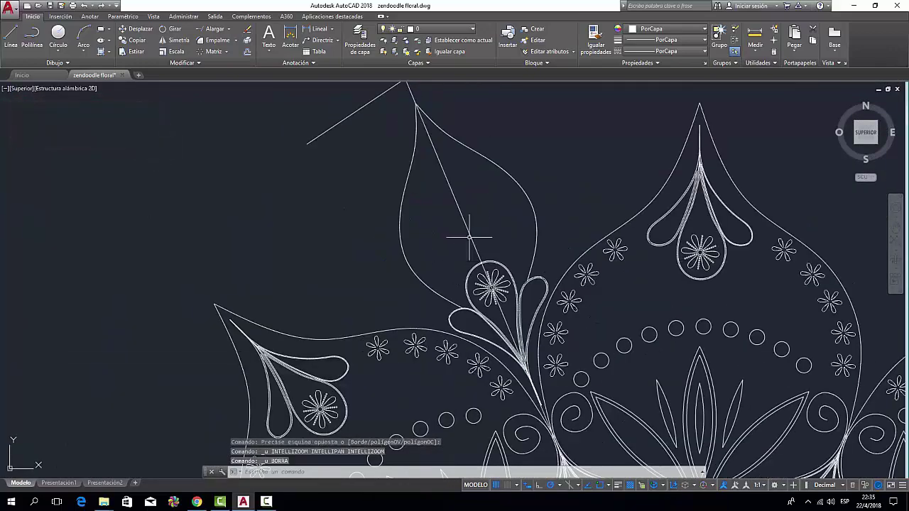
{"action": "left_click", "coordinate": [471, 240]}
{"action": "scroll", "coordinate": [470, 239], "scroll_direction": "up", "scroll_amount": 5}
{"action": "scroll", "coordinate": [350, 249], "scroll_direction": "down", "scroll_amount": 2}
{"action": "scroll", "coordinate": [416, 256], "scroll_direction": "down", "scroll_amount": 5}
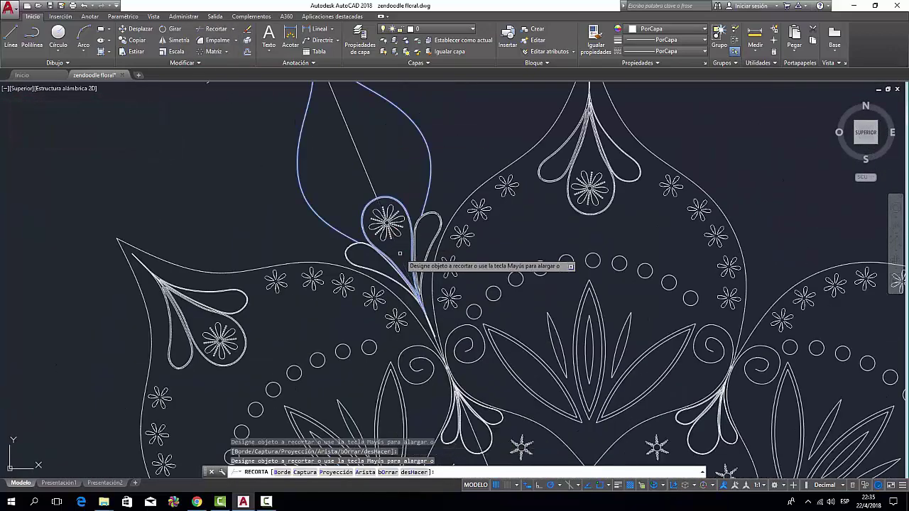
{"action": "scroll", "coordinate": [416, 243], "scroll_direction": "up", "scroll_amount": 3}
{"action": "scroll", "coordinate": [324, 170], "scroll_direction": "up", "scroll_amount": 2}
{"action": "key", "text": "ctrl+s"}
- Fill the leaf's right half with angled ANSI31 hatch lines
{"action": "left_click", "coordinate": [104, 51]}
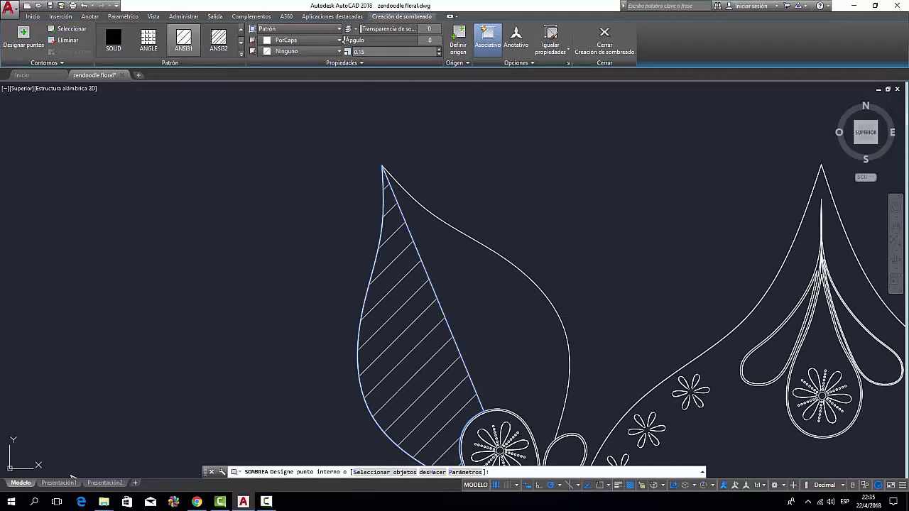
{"action": "left_click", "coordinate": [448, 248]}
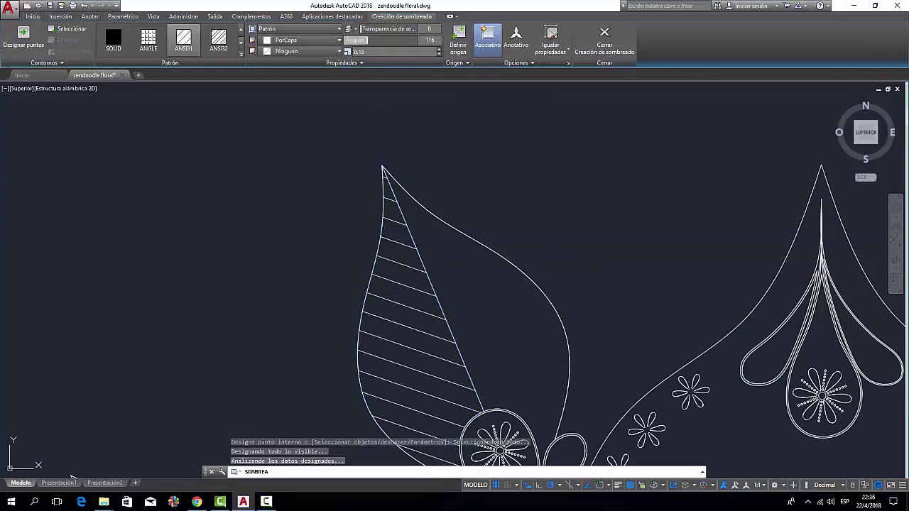
{"action": "key", "text": "Return"}
{"action": "scroll", "coordinate": [497, 219], "scroll_direction": "down", "scroll_amount": 4}
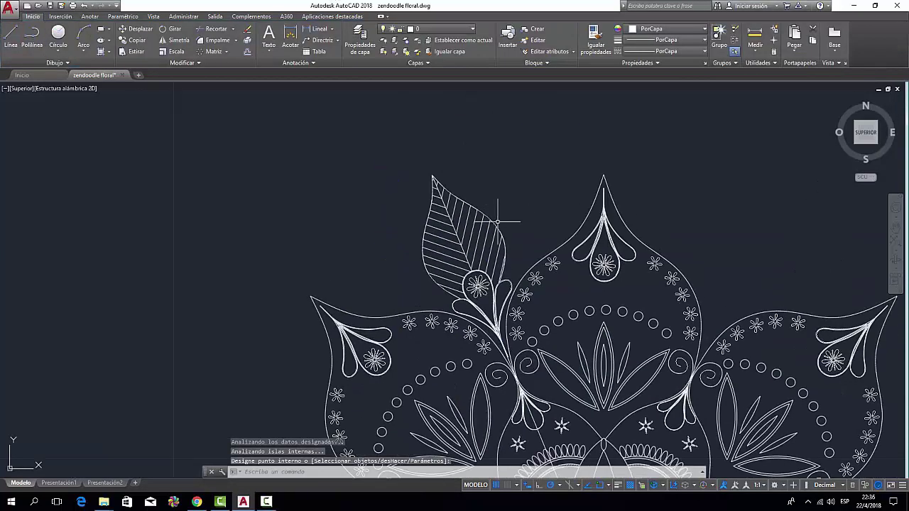
{"action": "scroll", "coordinate": [451, 258], "scroll_direction": "up", "scroll_amount": 2}
{"action": "scroll", "coordinate": [452, 258], "scroll_direction": "up", "scroll_amount": 5}
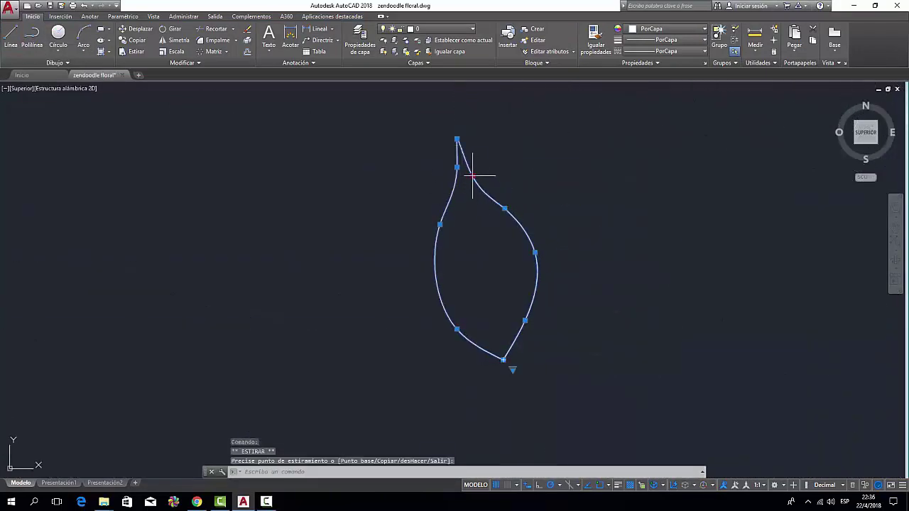
- Cancel the pending spline reshape
{"action": "key", "text": "Escape"}
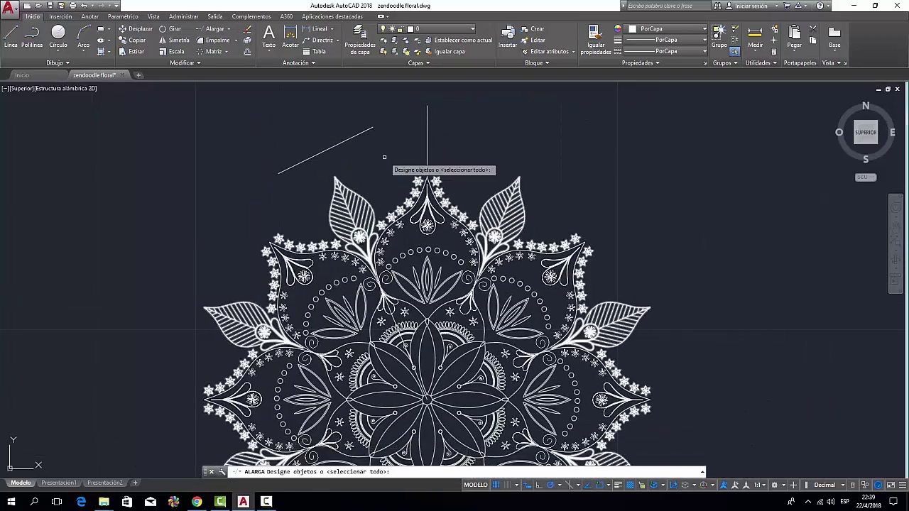
- Draw an arc above the top petal and mirror it about the vertical axis
{"action": "scroll", "coordinate": [333, 130], "scroll_direction": "up", "scroll_amount": 2}
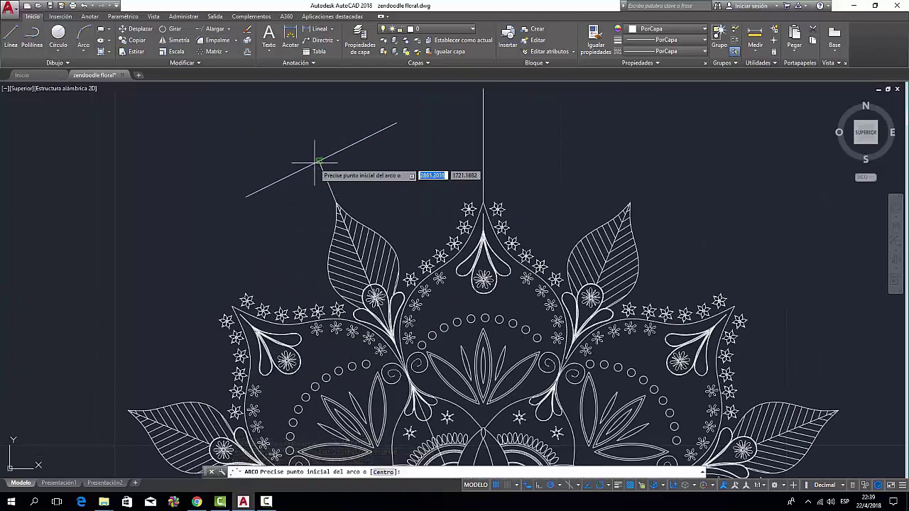
{"action": "left_click", "coordinate": [295, 298]}
{"action": "scroll", "coordinate": [298, 312], "scroll_direction": "up", "scroll_amount": 2}
{"action": "scroll", "coordinate": [297, 302], "scroll_direction": "down", "scroll_amount": 2}
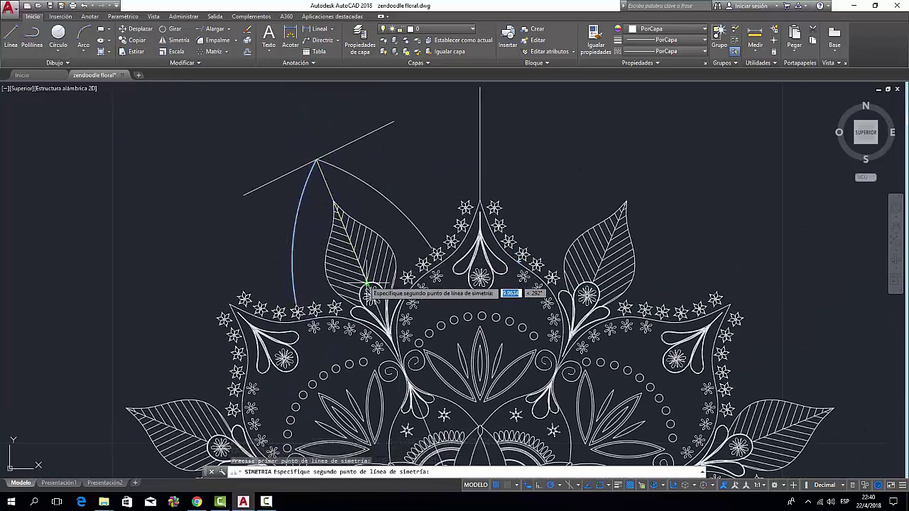
{"action": "left_click", "coordinate": [367, 293]}
{"action": "key", "text": "Escape"}
{"action": "scroll", "coordinate": [367, 293], "scroll_direction": "up", "scroll_amount": 5}
{"action": "scroll", "coordinate": [296, 232], "scroll_direction": "down", "scroll_amount": 3}
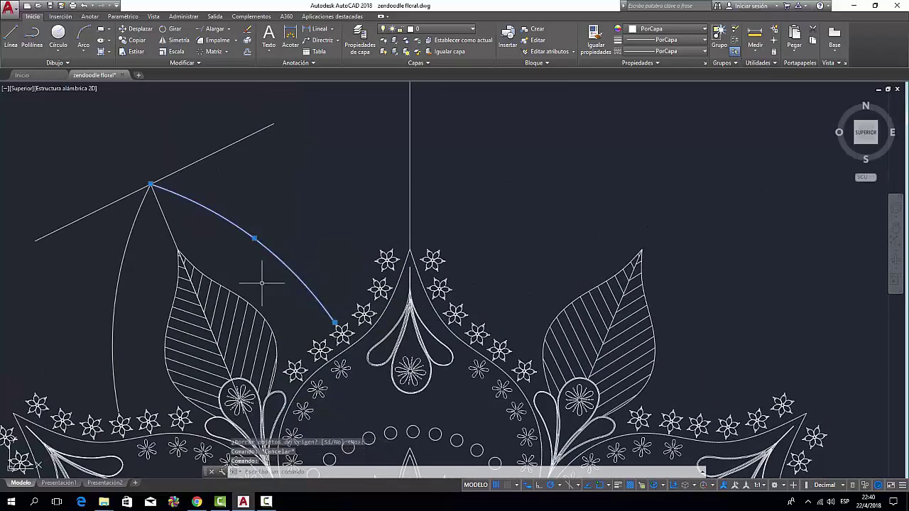
- Draw a PL guide line, then delete the unwanted diagonal line
{"action": "type", "text": "pl"}
{"action": "key", "text": "Return"}
{"action": "scroll", "coordinate": [261, 282], "scroll_direction": "down", "scroll_amount": 2}
{"action": "left_click", "coordinate": [137, 361]}
{"action": "scroll", "coordinate": [138, 360], "scroll_direction": "up", "scroll_amount": 2}
{"action": "left_click", "coordinate": [533, 186]}
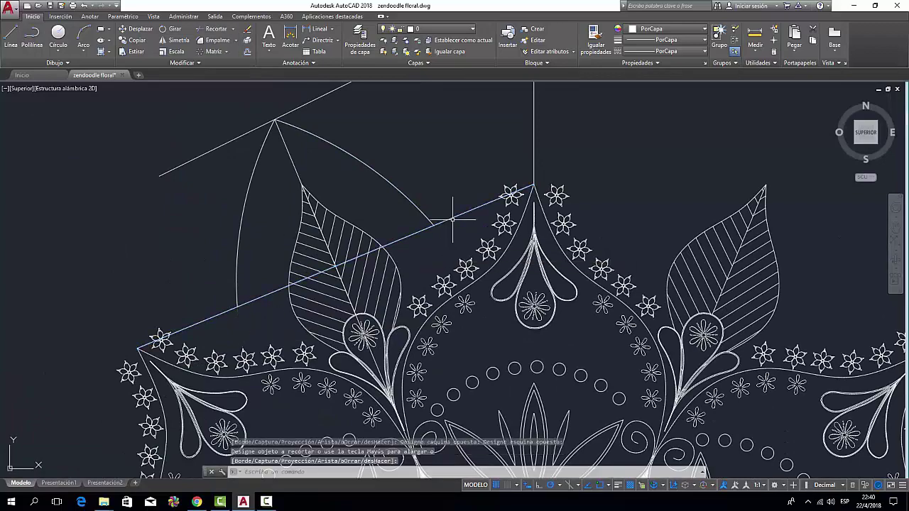
{"action": "key", "text": "Escape"}
{"action": "left_click", "coordinate": [452, 220]}
{"action": "key", "text": "Delete"}
{"action": "scroll", "coordinate": [429, 226], "scroll_direction": "down", "scroll_amount": 2}
- Start a new curve at the leaf's tip for the small teardrop loop
{"action": "left_click", "coordinate": [385, 303]}
{"action": "left_click", "coordinate": [396, 226]}
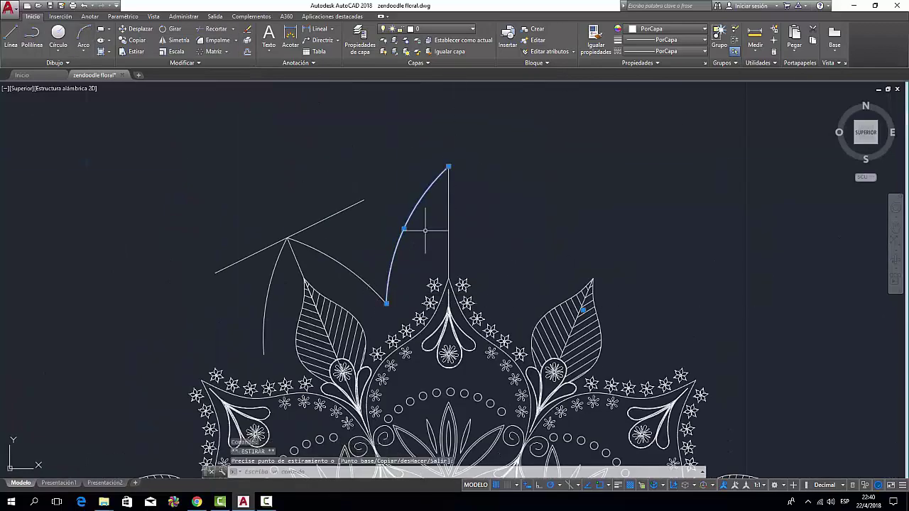
{"action": "scroll", "coordinate": [425, 230], "scroll_direction": "up", "scroll_amount": 2}
{"action": "scroll", "coordinate": [375, 260], "scroll_direction": "up", "scroll_amount": 2}
{"action": "scroll", "coordinate": [446, 147], "scroll_direction": "down", "scroll_amount": 5}
{"action": "scroll", "coordinate": [336, 233], "scroll_direction": "up", "scroll_amount": 3}
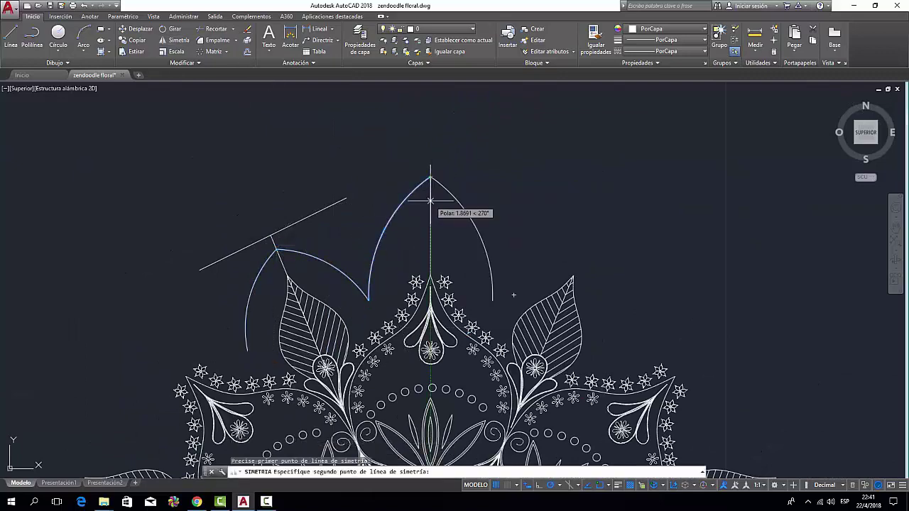
{"action": "middle_click_drag", "start_coordinate": [431, 191], "coordinate": [390, 222]}
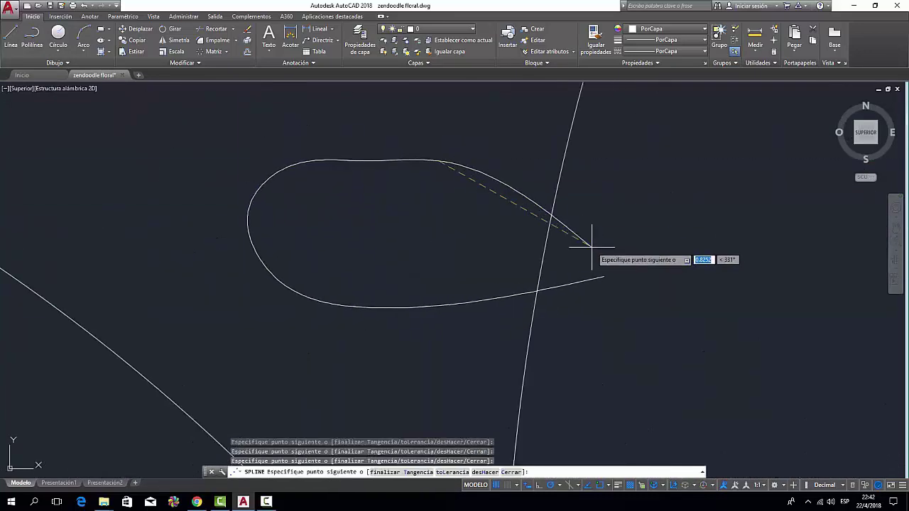
- Finish the teardrop loop and path-array it along the arch's left arc
{"action": "left_click", "coordinate": [591, 247]}
{"action": "key", "text": "Escape"}
{"action": "key", "text": "Escape"}
{"action": "scroll", "coordinate": [440, 294], "scroll_direction": "down", "scroll_amount": 5}
{"action": "scroll", "coordinate": [426, 284], "scroll_direction": "up", "scroll_amount": 2}
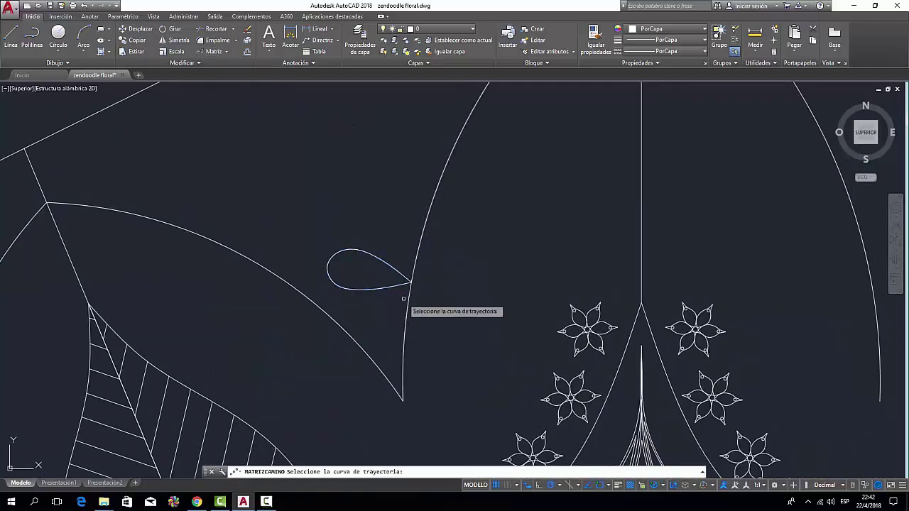
{"action": "left_click", "coordinate": [403, 299]}
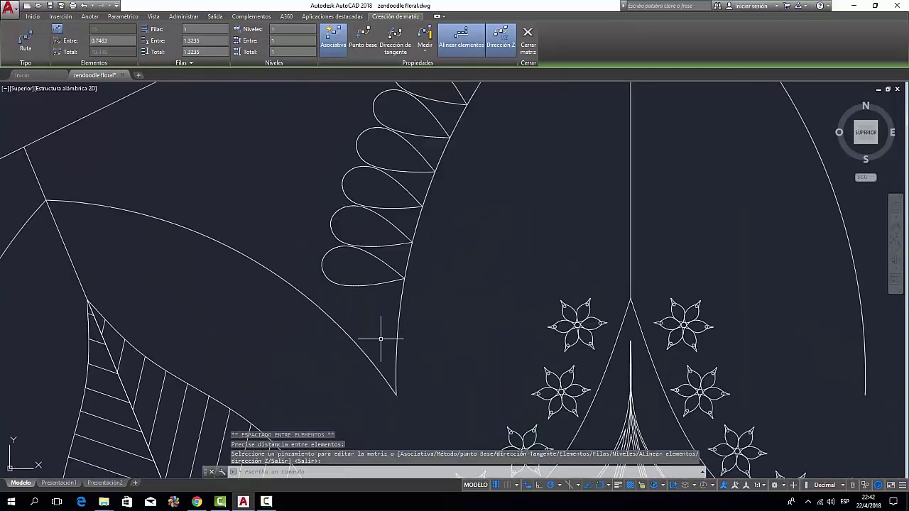
{"action": "left_click", "coordinate": [376, 228]}
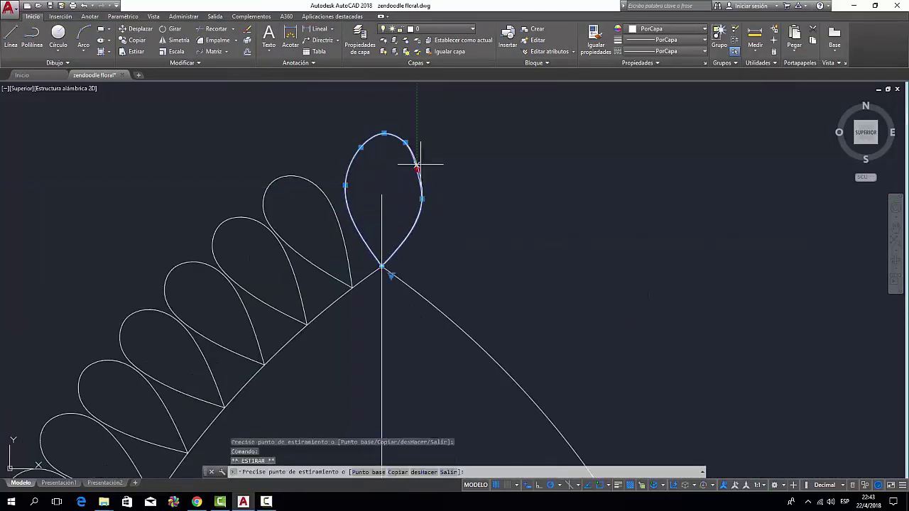
- Reshape the tip teardrop and erase the vertical guide line
{"action": "left_click", "coordinate": [365, 142]}
{"action": "scroll", "coordinate": [412, 168], "scroll_direction": "up", "scroll_amount": 2}
{"action": "scroll", "coordinate": [356, 196], "scroll_direction": "up", "scroll_amount": 2}
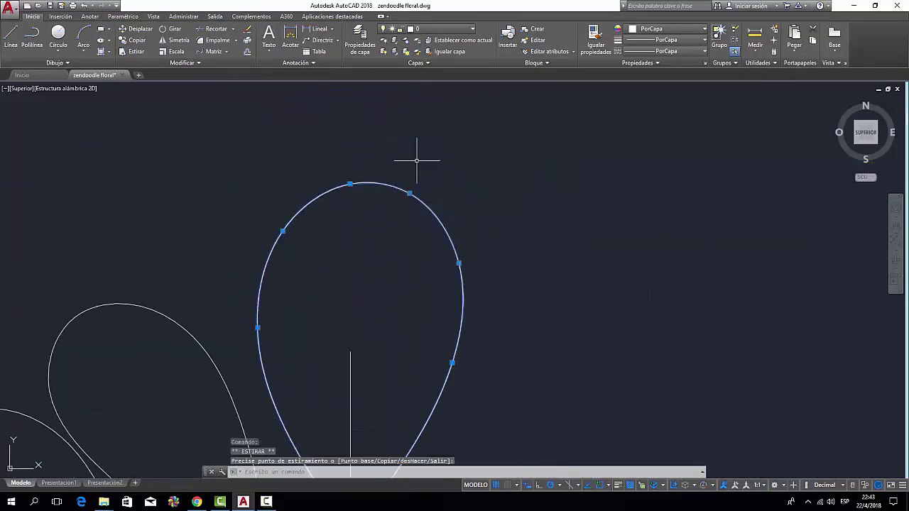
{"action": "scroll", "coordinate": [355, 203], "scroll_direction": "up", "scroll_amount": 2}
{"action": "scroll", "coordinate": [361, 146], "scroll_direction": "down", "scroll_amount": 3}
{"action": "scroll", "coordinate": [362, 146], "scroll_direction": "down", "scroll_amount": 2}
{"action": "left_click", "coordinate": [385, 284]}
{"action": "key", "text": "Delete"}
- Mirror the loops across the arch's vertical axis and erase the long diagonal guide line
{"action": "left_click", "coordinate": [308, 150]}
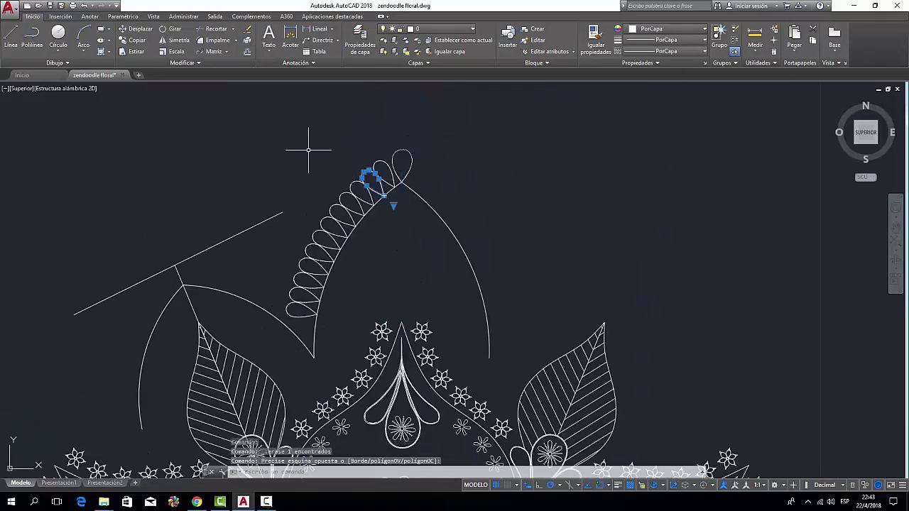
{"action": "left_click", "coordinate": [277, 224]}
{"action": "left_click", "coordinate": [392, 306]}
{"action": "left_click", "coordinate": [179, 40]}
{"action": "left_click", "coordinate": [401, 184]}
{"action": "left_click", "coordinate": [401, 341]}
{"action": "left_click", "coordinate": [529, 319]}
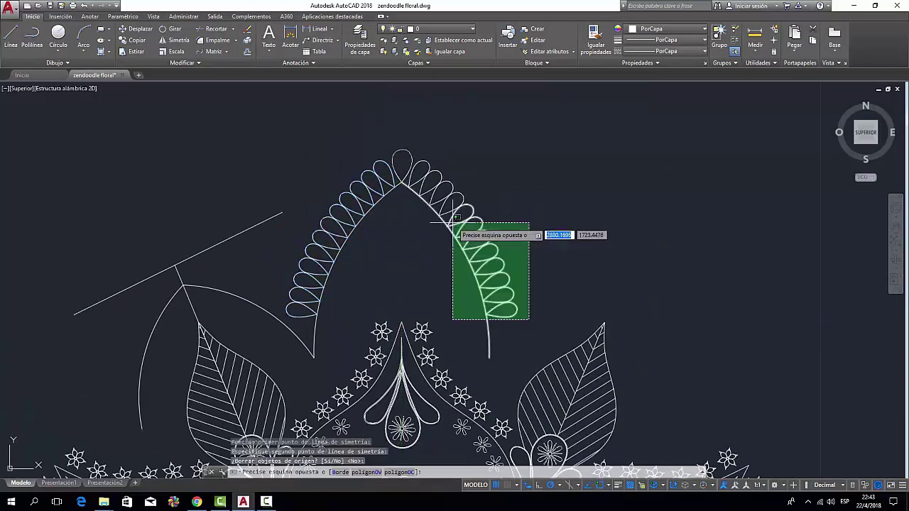
{"action": "key", "text": "Escape"}
{"action": "middle_click_drag", "start_coordinate": [207, 239], "coordinate": [365, 182]}
{"action": "left_click", "coordinate": [365, 186]}
{"action": "key", "text": "Delete"}
- Convert the arch arc into a polyline with PEDIT
{"action": "type", "text": "EDIpol"}
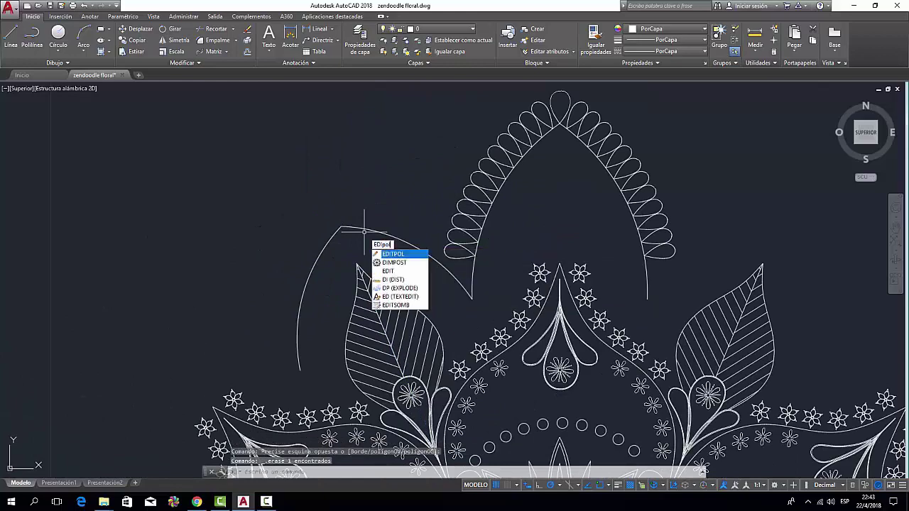
{"action": "key", "text": "Escape"}
{"action": "scroll", "coordinate": [369, 231], "scroll_direction": "up", "scroll_amount": 1}
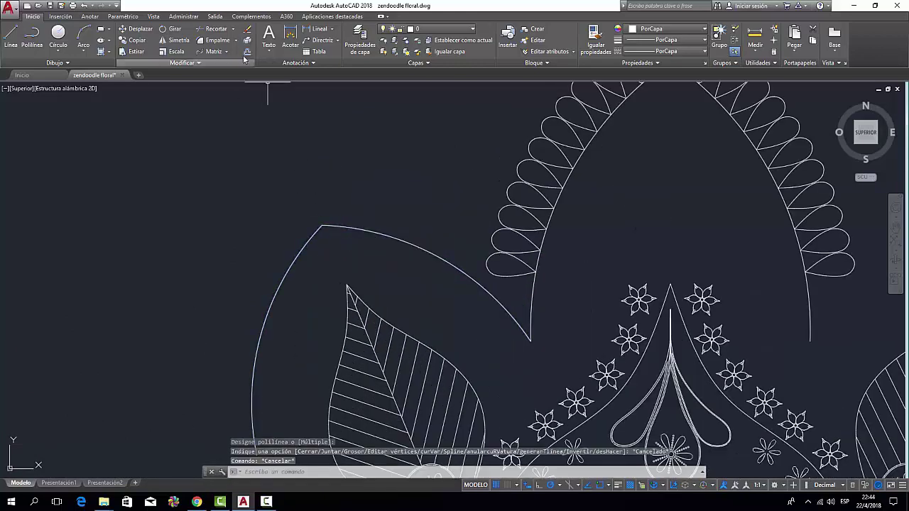
{"action": "left_click", "coordinate": [348, 241]}
{"action": "left_click", "coordinate": [355, 238]}
{"action": "scroll", "coordinate": [531, 346], "scroll_direction": "down", "scroll_amount": 3}
{"action": "key", "text": "Escape"}
{"action": "scroll", "coordinate": [454, 241], "scroll_direction": "up", "scroll_amount": 3}
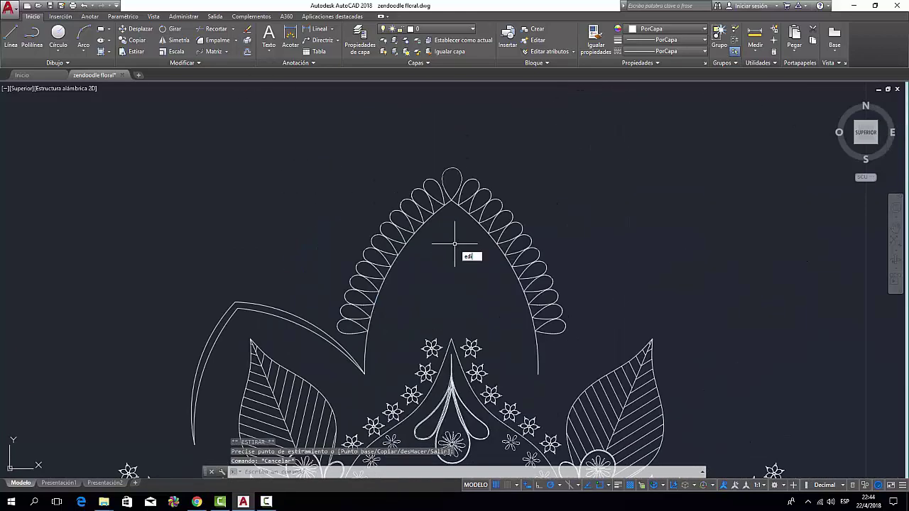
{"action": "type", "text": "editpol"}
{"action": "key", "text": "Return"}
{"action": "type", "text": "signe objetos:"}
{"action": "key", "text": "Return"}
{"action": "key", "text": "Escape"}
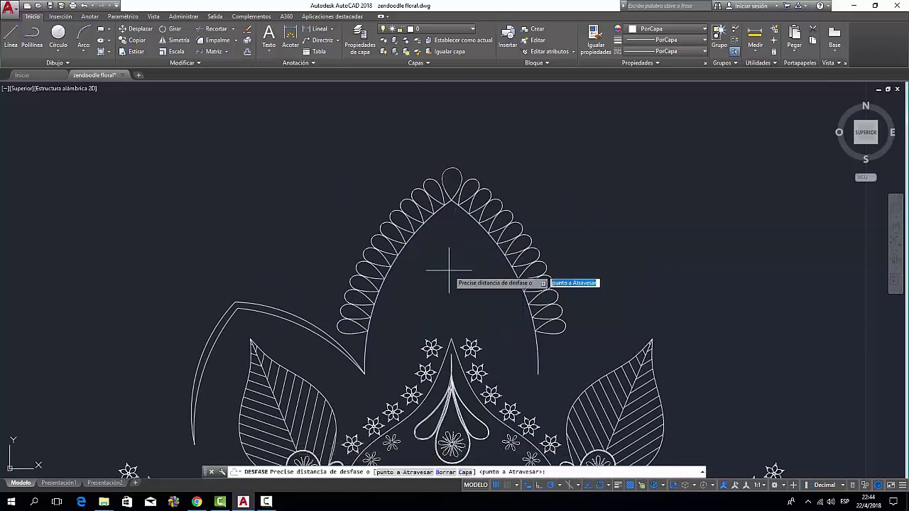
- Polar-array the whole looped arch 8 times about the mandala centre
{"action": "scroll", "coordinate": [450, 260], "scroll_direction": "up", "scroll_amount": 2}
{"action": "left_click", "coordinate": [391, 219]}
{"action": "scroll", "coordinate": [497, 248], "scroll_direction": "down", "scroll_amount": 2}
{"action": "left_click", "coordinate": [622, 318]}
{"action": "left_click_drag", "start_coordinate": [674, 108], "coordinate": [449, 189]}
{"action": "key", "text": "Escape"}
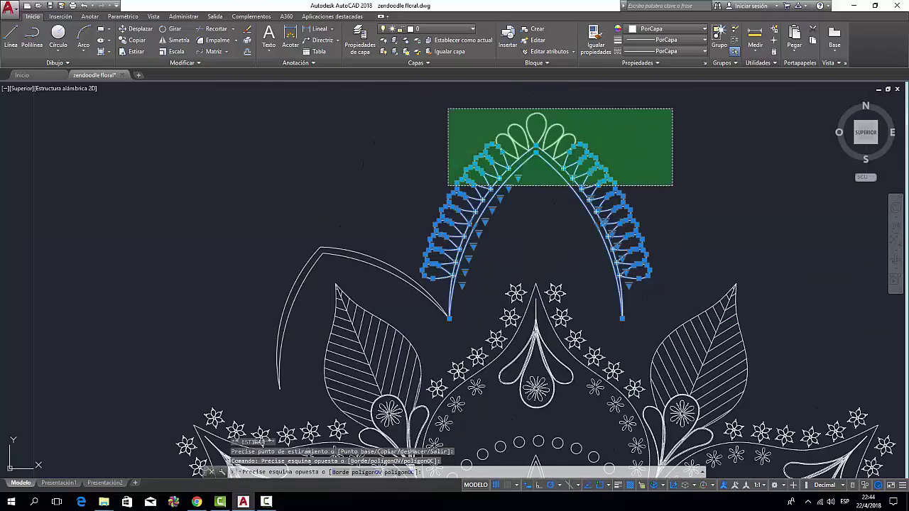
{"action": "scroll", "coordinate": [561, 213], "scroll_direction": "down", "scroll_amount": 2}
{"action": "left_click", "coordinate": [227, 51]}
{"action": "left_click", "coordinate": [220, 102]}
{"action": "left_click", "coordinate": [483, 367]}
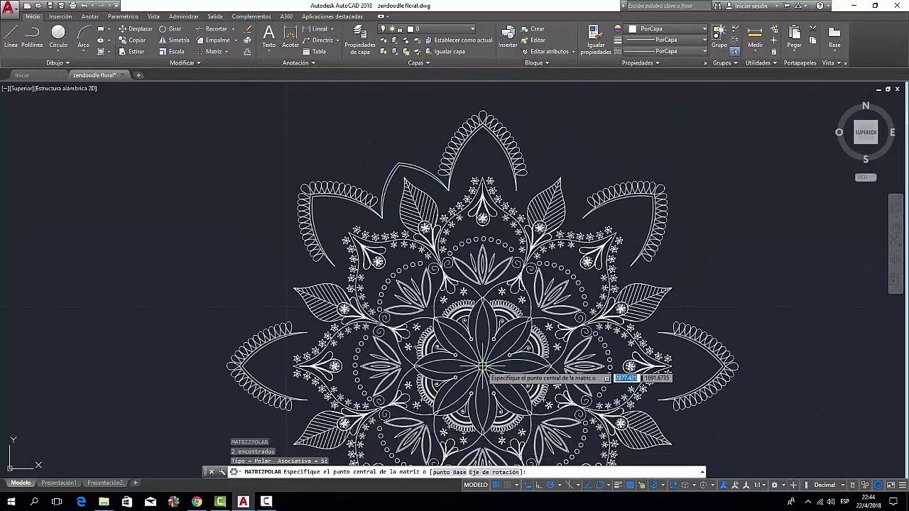
{"action": "type", "text": "8"}
{"action": "key", "text": "Return"}
{"action": "scroll", "coordinate": [415, 122], "scroll_direction": "down", "scroll_amount": 2}
{"action": "middle_click_drag", "start_coordinate": [415, 122], "coordinate": [424, 133]}
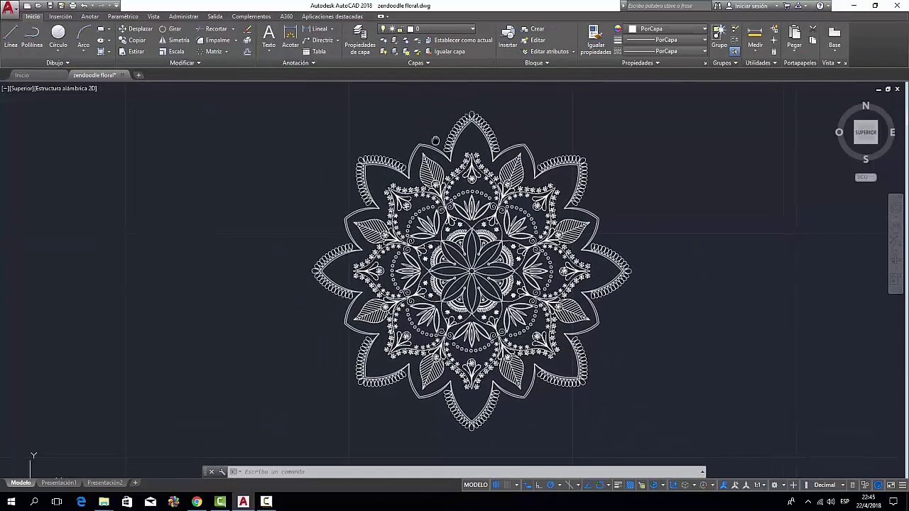
{"action": "mouse_move", "coordinate": [444, 170]}
{"action": "middle_mouse_down"}
{"action": "mouse_move", "coordinate": [440, 209]}
{"action": "mouse_move", "coordinate": [531, 292]}
{"action": "middle_mouse_up"}
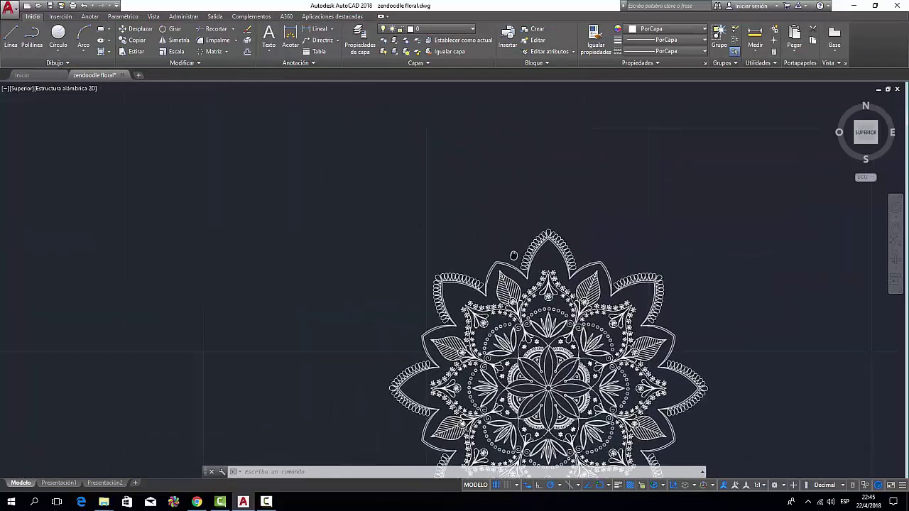
- Draw a spline rising from the mandala that curls into a small spiral
{"action": "left_click", "coordinate": [55, 62]}
{"action": "left_click", "coordinate": [7, 74]}
{"action": "scroll", "coordinate": [458, 312], "scroll_direction": "up", "scroll_amount": 3}
{"action": "scroll", "coordinate": [355, 360], "scroll_direction": "up", "scroll_amount": 2}
{"action": "left_click", "coordinate": [355, 361]}
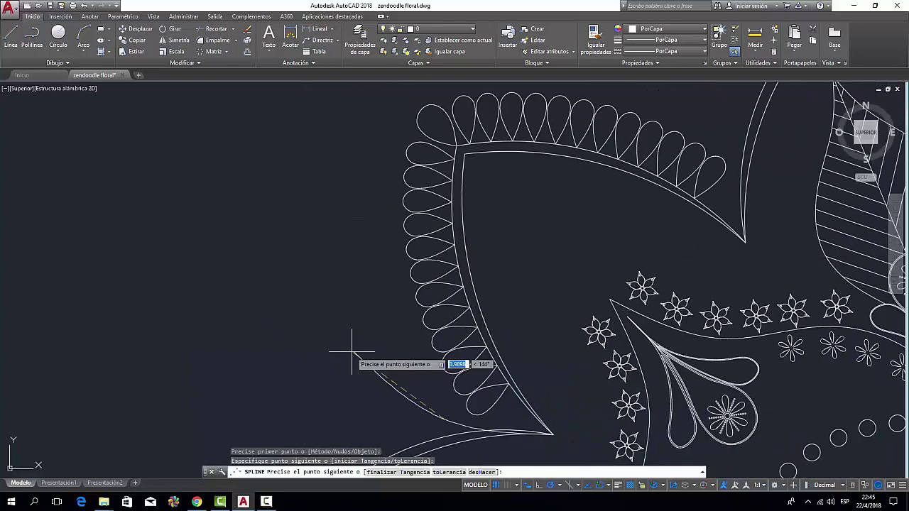
{"action": "scroll", "coordinate": [319, 315], "scroll_direction": "down", "scroll_amount": 5}
{"action": "left_click", "coordinate": [319, 315]}
{"action": "scroll", "coordinate": [323, 249], "scroll_direction": "up", "scroll_amount": 1}
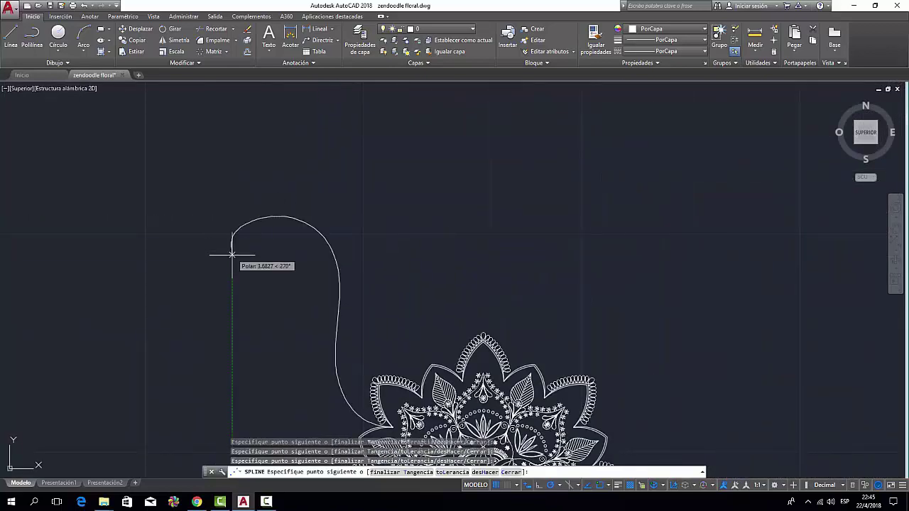
{"action": "scroll", "coordinate": [240, 274], "scroll_direction": "up", "scroll_amount": 3}
{"action": "left_click", "coordinate": [317, 253]}
{"action": "scroll", "coordinate": [317, 256], "scroll_direction": "up", "scroll_amount": 3}
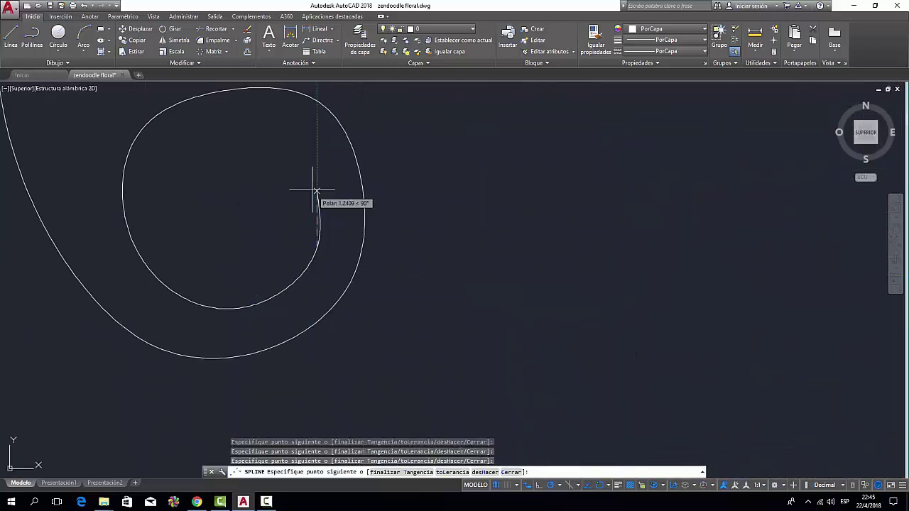
{"action": "scroll", "coordinate": [286, 219], "scroll_direction": "down", "scroll_amount": 5}
{"action": "key", "text": "Return"}
{"action": "key", "text": "Return"}
- Draw a second spline from the petal edge, then clear the curve's grips
{"action": "scroll", "coordinate": [469, 250], "scroll_direction": "up", "scroll_amount": 2}
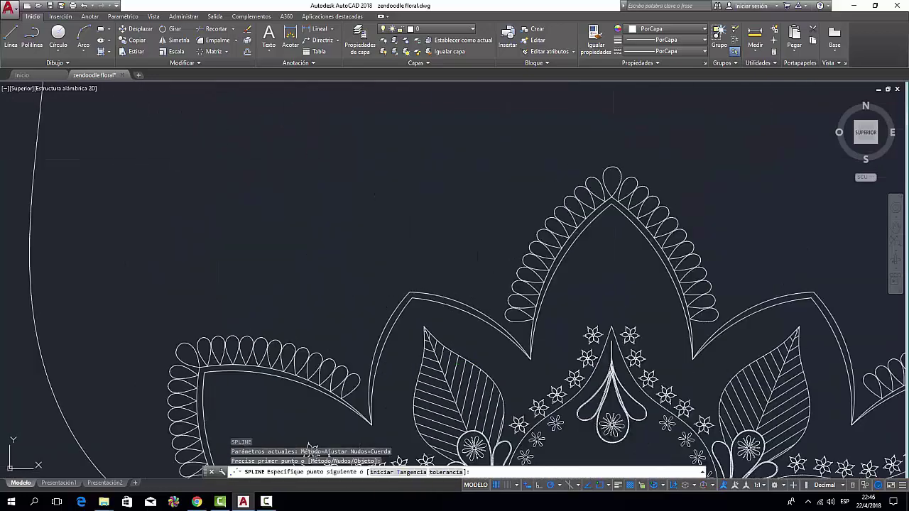
{"action": "left_click", "coordinate": [505, 355]}
{"action": "left_click", "coordinate": [505, 333]}
{"action": "scroll", "coordinate": [481, 288], "scroll_direction": "down", "scroll_amount": 5}
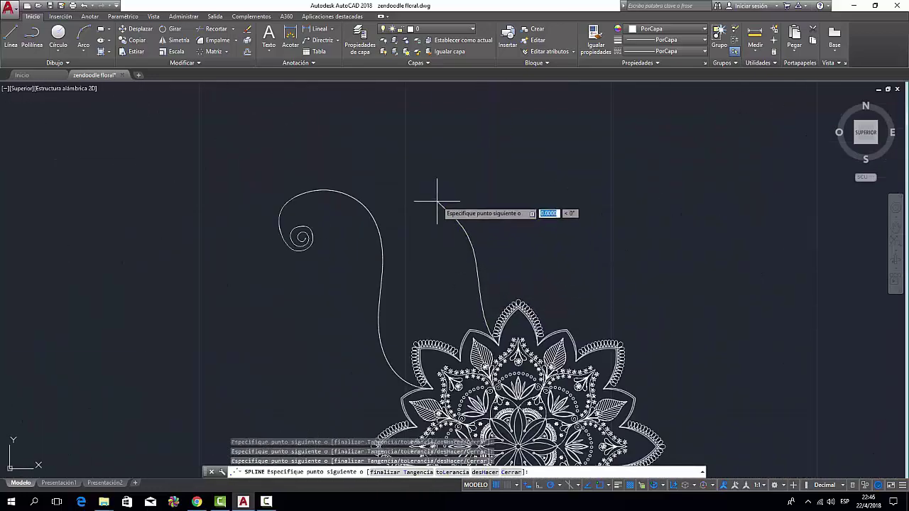
{"action": "scroll", "coordinate": [327, 185], "scroll_direction": "up", "scroll_amount": 4}
{"action": "scroll", "coordinate": [220, 274], "scroll_direction": "up", "scroll_amount": 2}
{"action": "scroll", "coordinate": [345, 379], "scroll_direction": "up", "scroll_amount": 1}
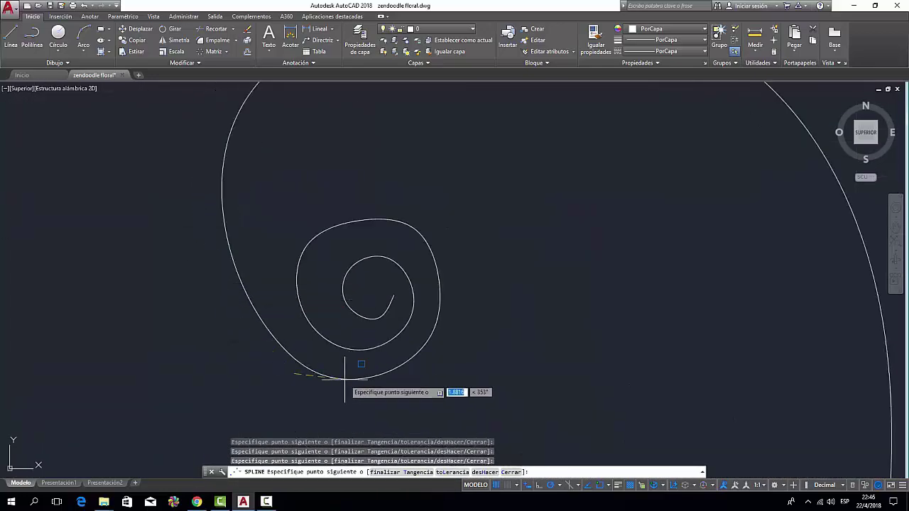
{"action": "scroll", "coordinate": [330, 381], "scroll_direction": "up", "scroll_amount": 4}
{"action": "key", "text": "Return"}
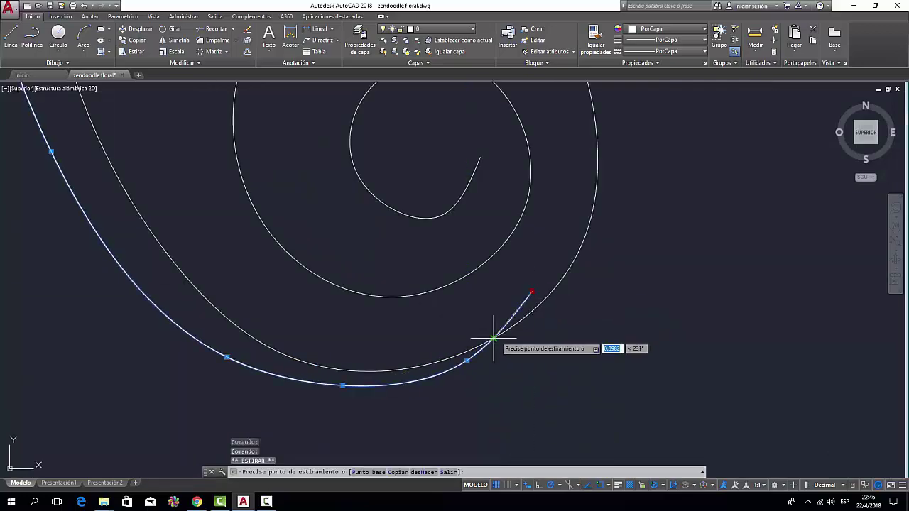
{"action": "scroll", "coordinate": [509, 287], "scroll_direction": "down", "scroll_amount": 4}
{"action": "key", "text": "Escape"}
{"action": "key", "text": "Escape"}
{"action": "scroll", "coordinate": [543, 249], "scroll_direction": "down", "scroll_amount": 2}
{"action": "left_click", "coordinate": [578, 274]}
{"action": "left_click", "coordinate": [532, 219]}
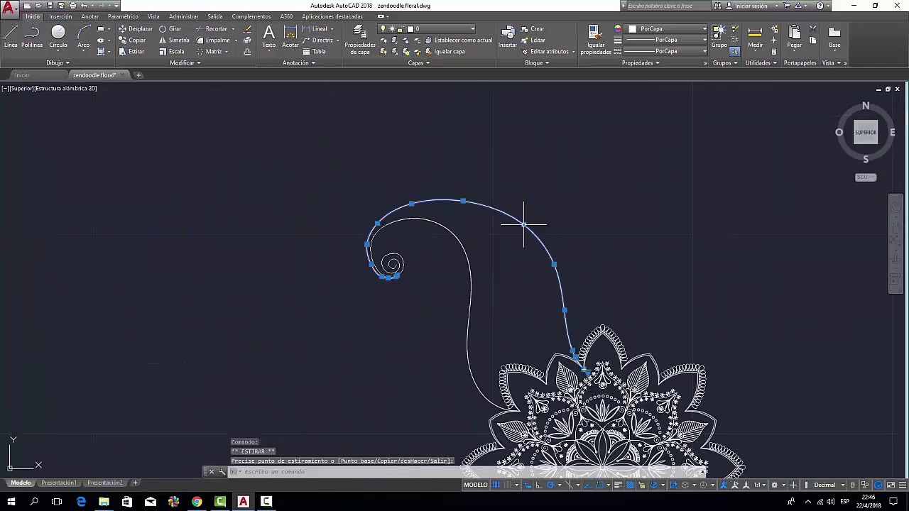
{"action": "key", "text": "Escape"}
{"action": "scroll", "coordinate": [429, 243], "scroll_direction": "down", "scroll_amount": 2}
- Copy the mandala's central flower and scale the copy down
{"action": "scroll", "coordinate": [497, 369], "scroll_direction": "up", "scroll_amount": 5}
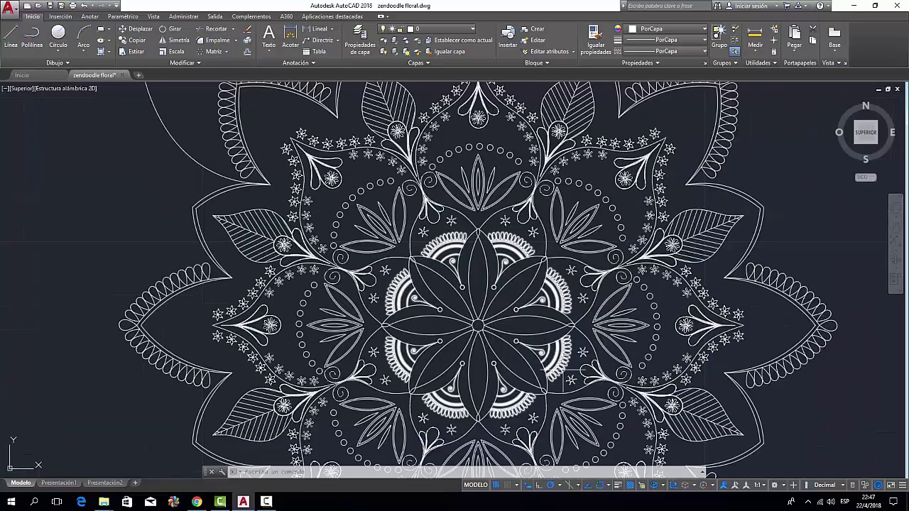
{"action": "scroll", "coordinate": [639, 355], "scroll_direction": "up", "scroll_amount": 2}
{"action": "left_click", "coordinate": [113, 85]}
{"action": "left_click", "coordinate": [590, 405]}
{"action": "scroll", "coordinate": [419, 256], "scroll_direction": "down", "scroll_amount": 5}
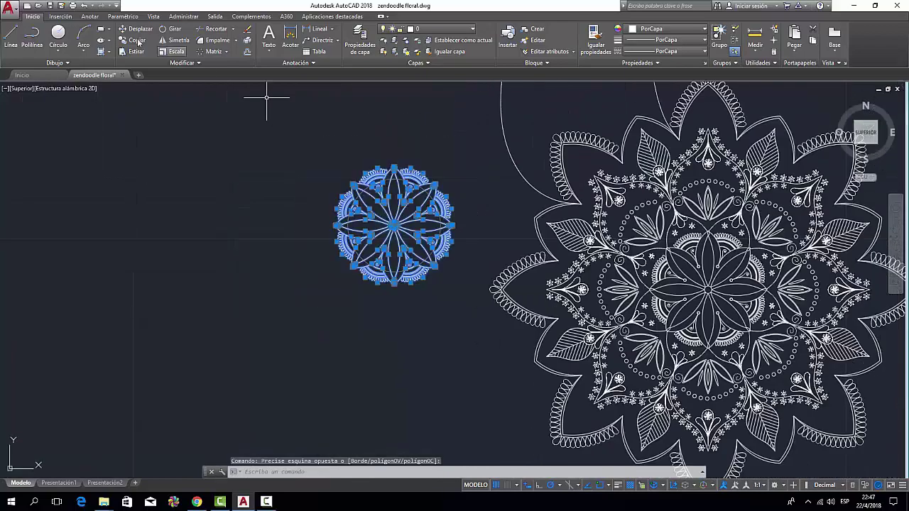
- Erase the small flower's right half and move the half flower to the paisley base
{"action": "left_click", "coordinate": [447, 182]}
{"action": "key", "text": "Delete"}
{"action": "scroll", "coordinate": [447, 182], "scroll_direction": "up", "scroll_amount": 2}
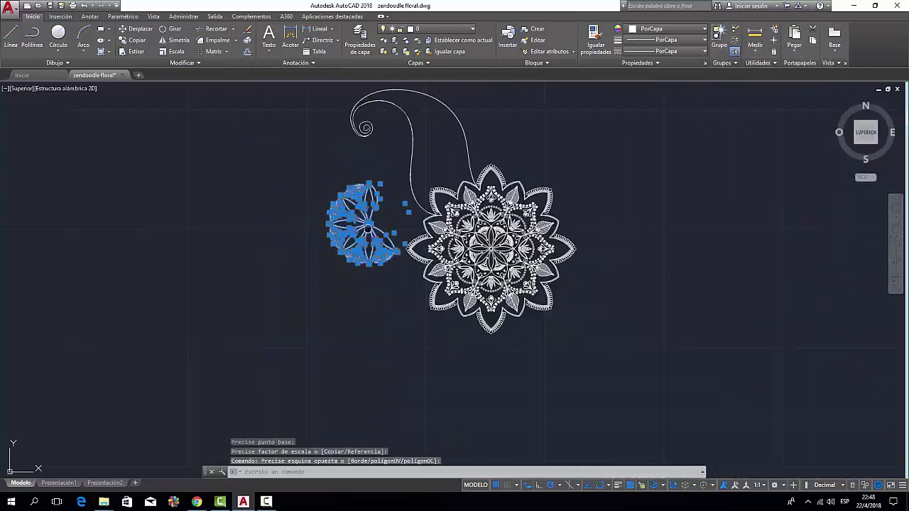
{"action": "left_click", "coordinate": [374, 293]}
{"action": "left_click", "coordinate": [474, 210]}
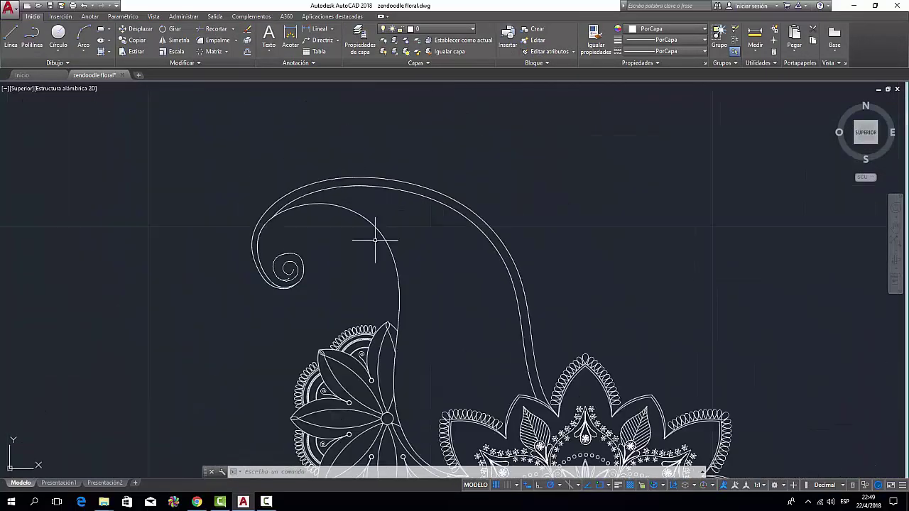
- Hatch the paisley's outer band with the BLOON2 pattern at scale 0.4
{"action": "left_click", "coordinate": [100, 40]}
{"action": "left_click", "coordinate": [247, 61]}
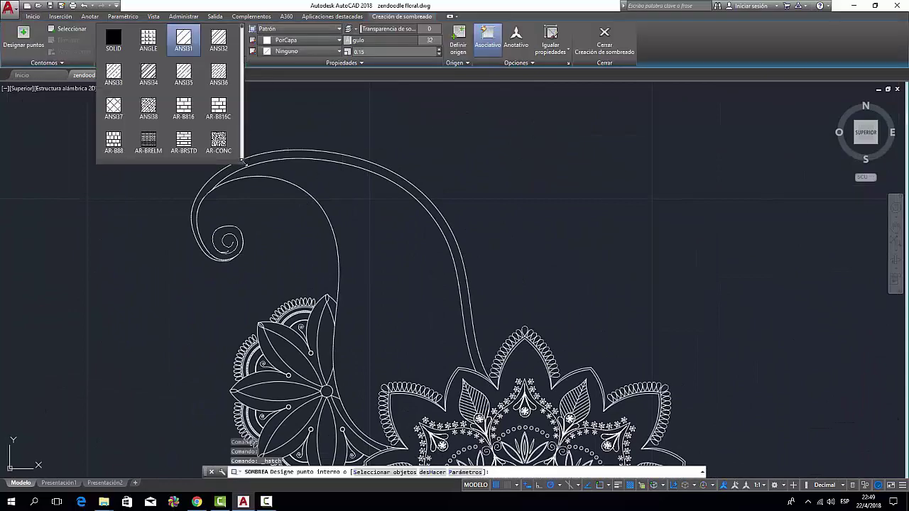
{"action": "left_click_drag", "start_coordinate": [244, 163], "coordinate": [449, 163]}
{"action": "scroll", "coordinate": [449, 148], "scroll_direction": "down", "scroll_amount": 3}
{"action": "scroll", "coordinate": [449, 148], "scroll_direction": "down", "scroll_amount": 4}
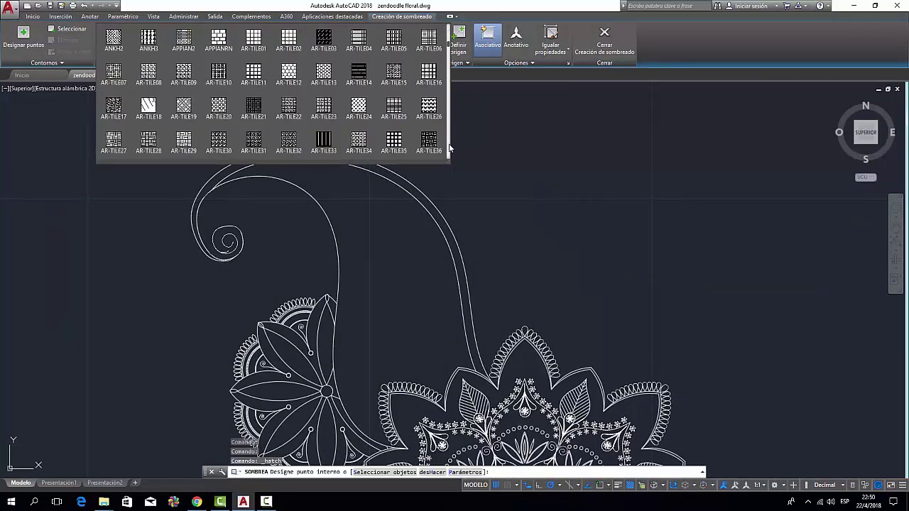
{"action": "scroll", "coordinate": [449, 148], "scroll_direction": "down", "scroll_amount": 4}
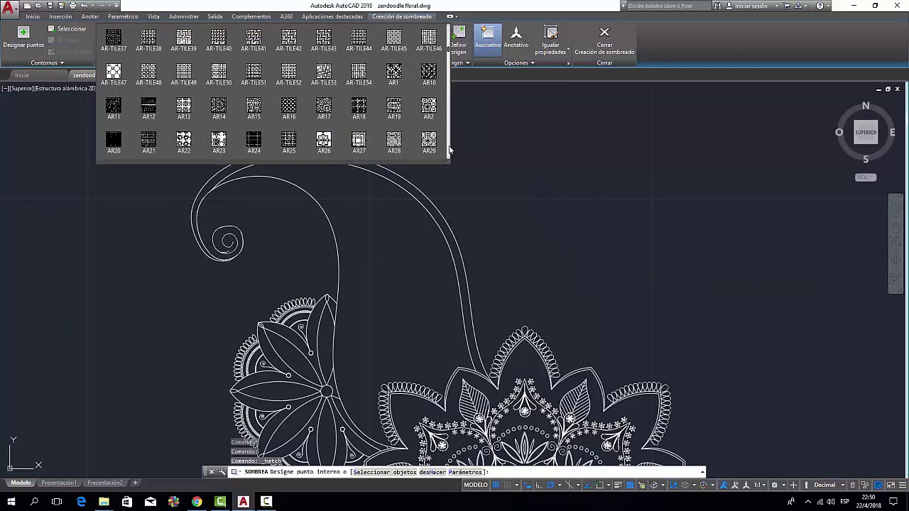
{"action": "scroll", "coordinate": [448, 147], "scroll_direction": "up", "scroll_amount": 10}
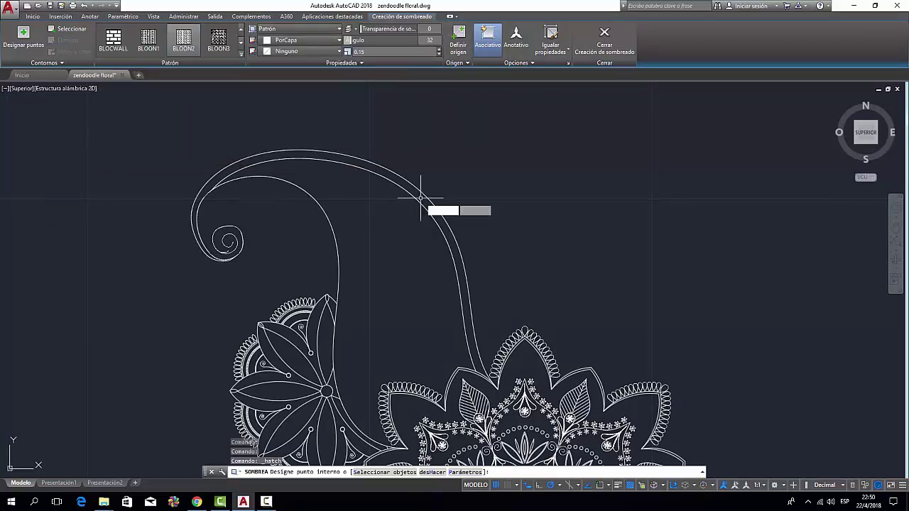
{"action": "left_click", "coordinate": [420, 196]}
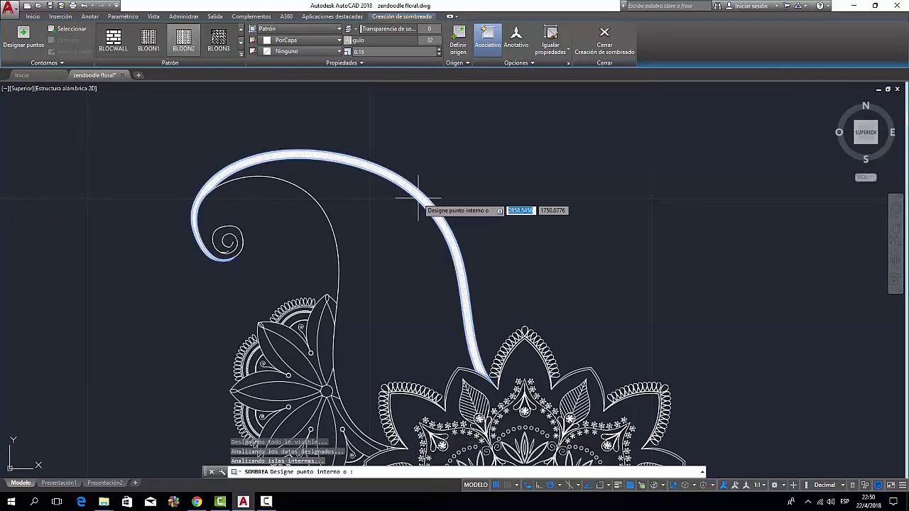
{"action": "left_click_drag", "start_coordinate": [376, 51], "coordinate": [384, 62]}
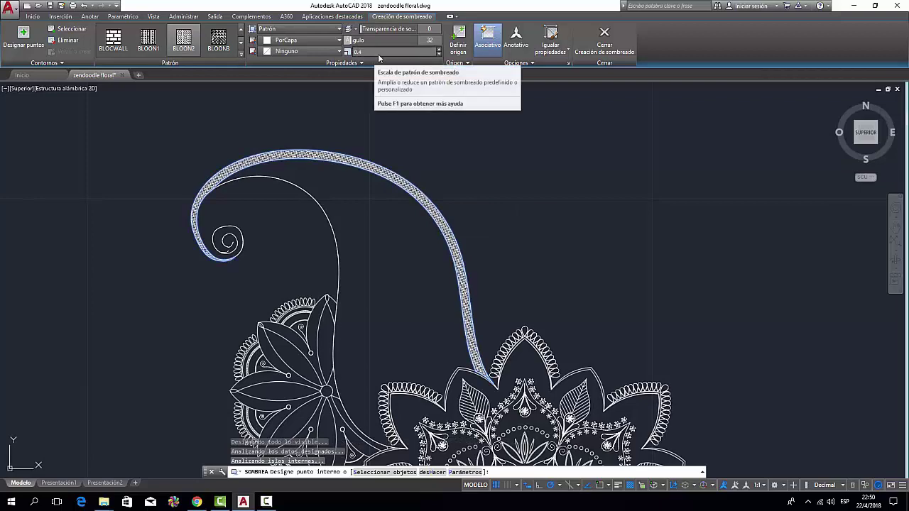
{"action": "type", "text": "1.5"}
{"action": "scroll", "coordinate": [361, 93], "scroll_direction": "up", "scroll_amount": 5}
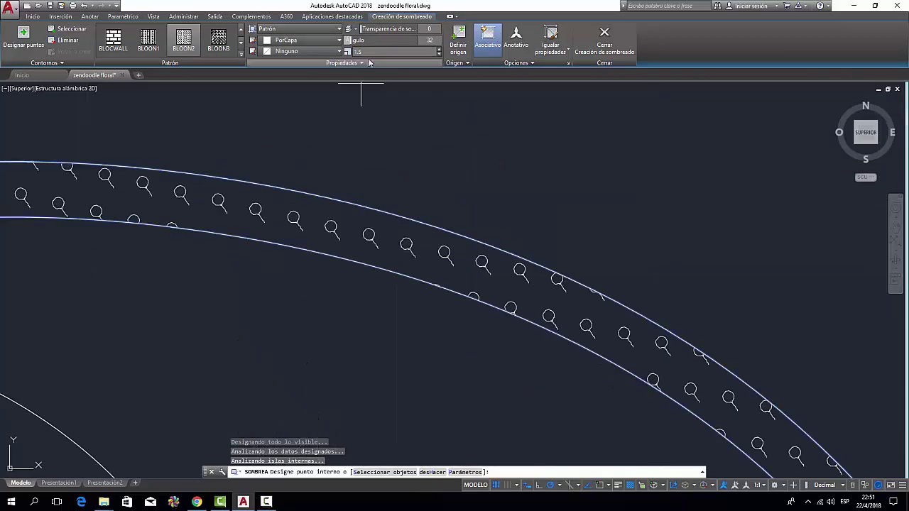
{"action": "scroll", "coordinate": [308, 148], "scroll_direction": "down", "scroll_amount": 5}
{"action": "key", "text": "Return"}
- Draw a zigzag polyline alternating between the paisley's inner and outer curves
{"action": "middle_click_drag", "start_coordinate": [309, 148], "coordinate": [314, 230]}
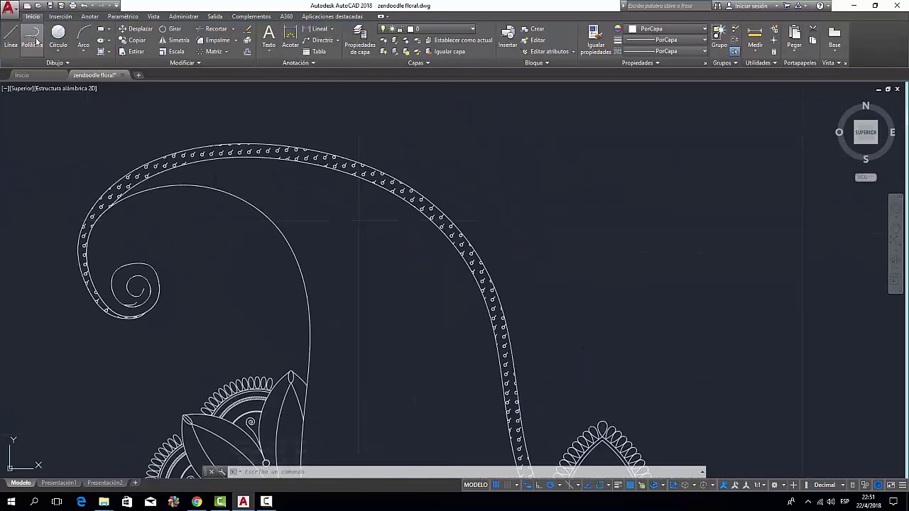
{"action": "type", "text": "pol"}
{"action": "key", "text": "Return"}
{"action": "left_click", "coordinate": [218, 189]}
{"action": "left_click", "coordinate": [321, 164]}
{"action": "scroll", "coordinate": [275, 226], "scroll_direction": "up", "scroll_amount": 3}
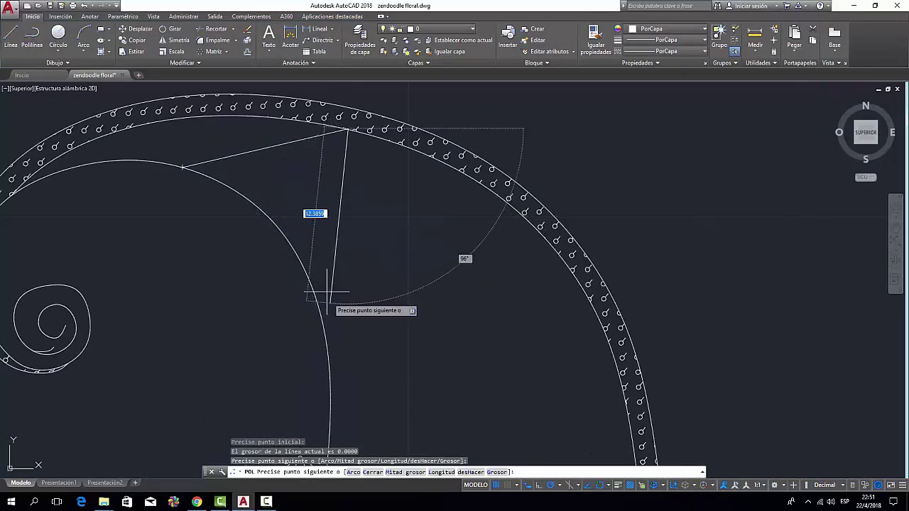
{"action": "scroll", "coordinate": [284, 210], "scroll_direction": "down", "scroll_amount": 3}
{"action": "left_click", "coordinate": [275, 223]}
{"action": "left_click", "coordinate": [408, 201]}
{"action": "middle_click_drag", "start_coordinate": [301, 348], "coordinate": [348, 270]}
{"action": "left_click", "coordinate": [345, 309]}
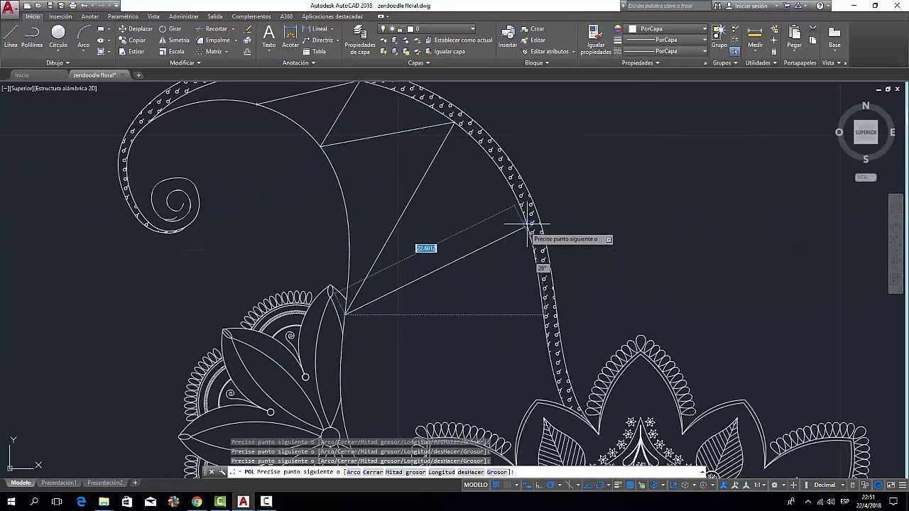
{"action": "left_click", "coordinate": [527, 223]}
{"action": "middle_click_drag", "start_coordinate": [352, 446], "coordinate": [433, 330]}
{"action": "scroll", "coordinate": [600, 245], "scroll_direction": "up", "scroll_amount": 3}
{"action": "key", "text": "Return"}
- Start TRIM to cut the zigzag's overshooting line ends
{"action": "type", "text": "tr"}
{"action": "key", "text": "Return"}
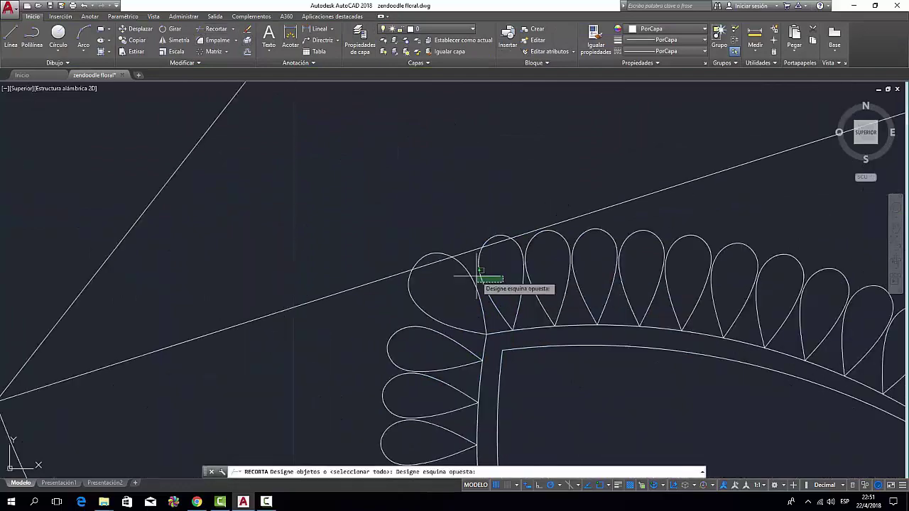
{"action": "key", "text": "Return"}
{"action": "scroll", "coordinate": [426, 284], "scroll_direction": "down", "scroll_amount": 5}
{"action": "scroll", "coordinate": [345, 211], "scroll_direction": "down", "scroll_amount": 3}
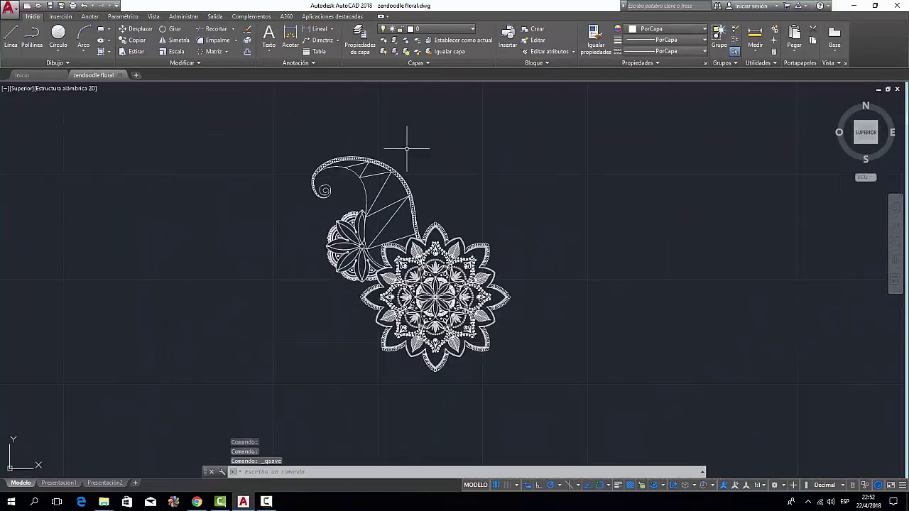
{"action": "scroll", "coordinate": [406, 142], "scroll_direction": "up", "scroll_amount": 3}
- Fill the middle triangle of the paisley with the AR28 hatch pattern
{"action": "left_click", "coordinate": [101, 40]}
{"action": "left_click", "coordinate": [242, 54]}
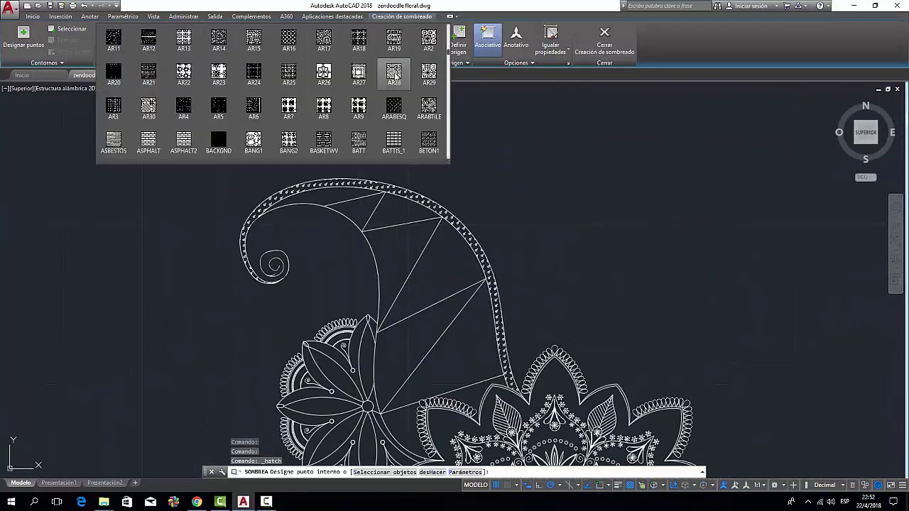
{"action": "left_click", "coordinate": [394, 73]}
{"action": "left_click", "coordinate": [393, 229]}
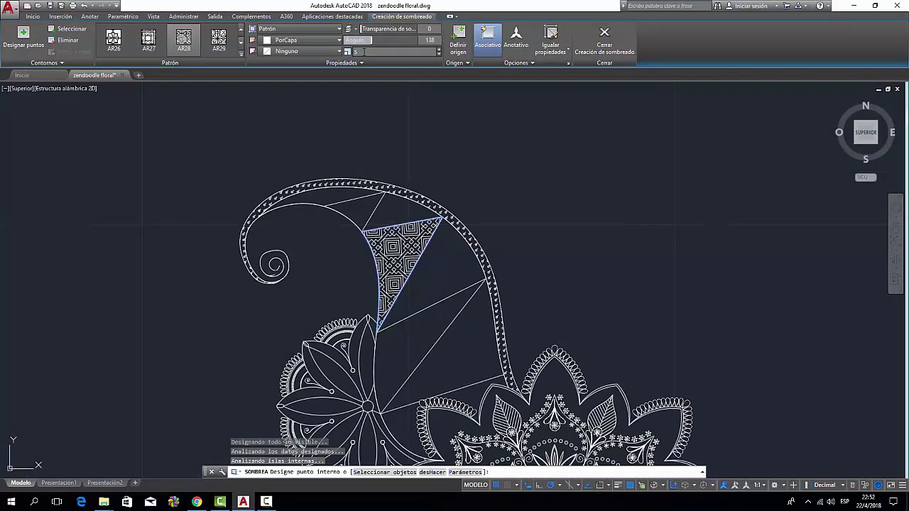
{"action": "key", "text": "Return"}
- Thicken the triangle edges to a width of 0.2
{"action": "scroll", "coordinate": [375, 203], "scroll_direction": "up", "scroll_amount": 5}
{"action": "type", "text": ".2"}
{"action": "key", "text": "Return"}
{"action": "key", "text": "Escape"}
- Fill the lower triangle of the paisley with a star hatch pattern
{"action": "scroll", "coordinate": [353, 241], "scroll_direction": "up", "scroll_amount": 3}
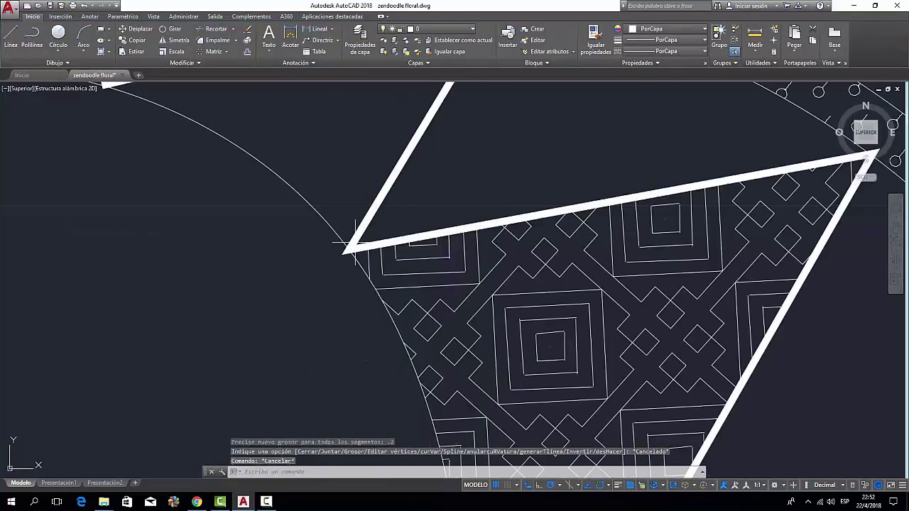
{"action": "scroll", "coordinate": [371, 182], "scroll_direction": "down", "scroll_amount": 3}
{"action": "scroll", "coordinate": [371, 182], "scroll_direction": "down", "scroll_amount": 2}
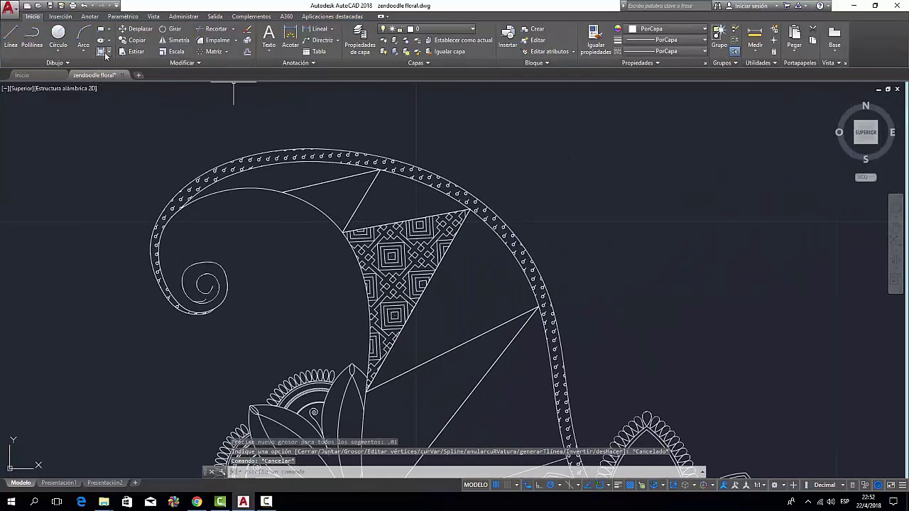
{"action": "key", "text": "Return"}
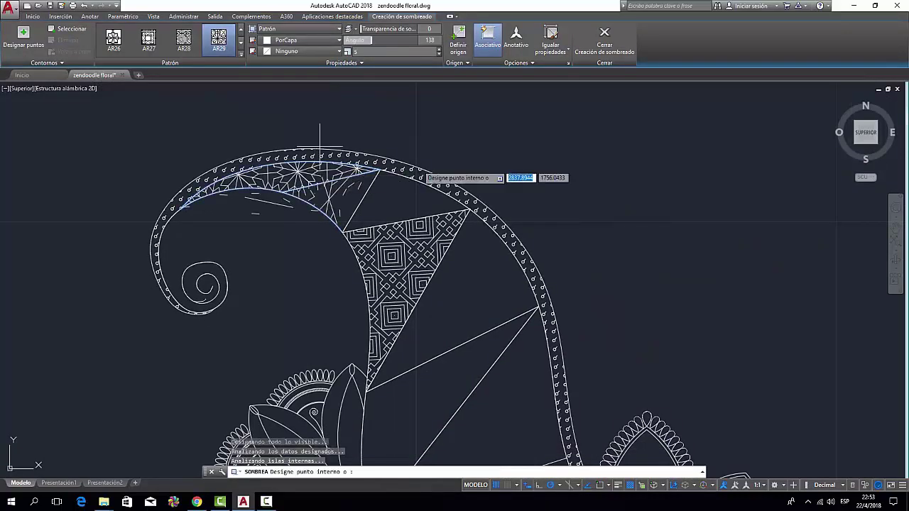
{"action": "key", "text": "Escape"}
{"action": "key", "text": "Escape"}
{"action": "middle_click_drag", "start_coordinate": [246, 115], "coordinate": [261, 144]}
{"action": "scroll", "coordinate": [296, 154], "scroll_direction": "up", "scroll_amount": 2}
{"action": "key", "text": "Return"}
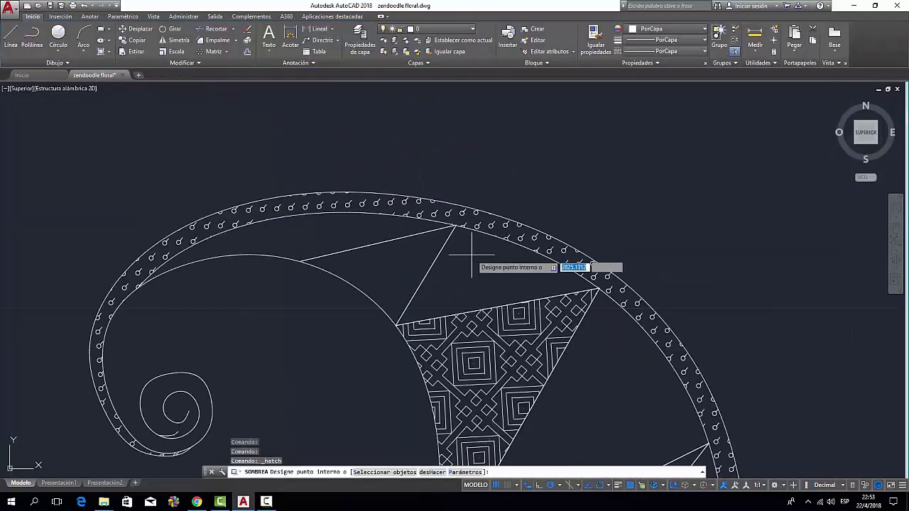
{"action": "left_click", "coordinate": [471, 254]}
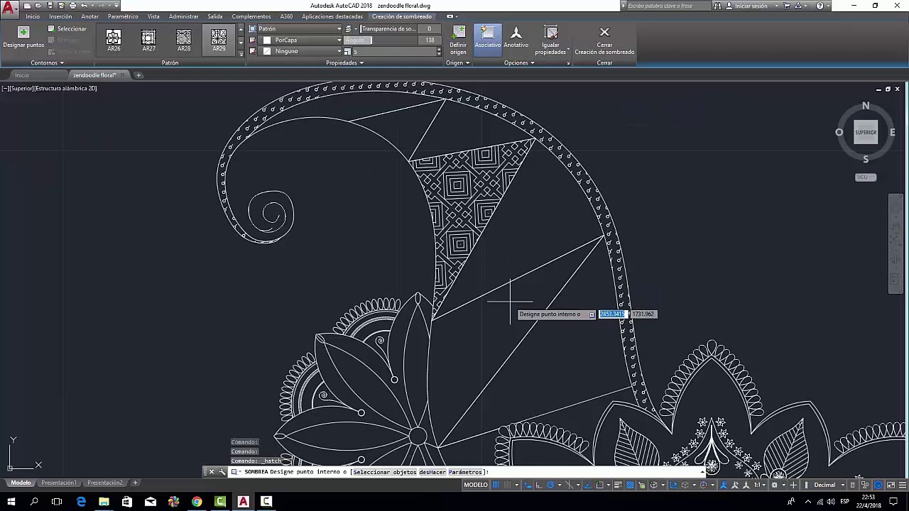
{"action": "left_click", "coordinate": [510, 302]}
{"action": "key", "text": "Return"}
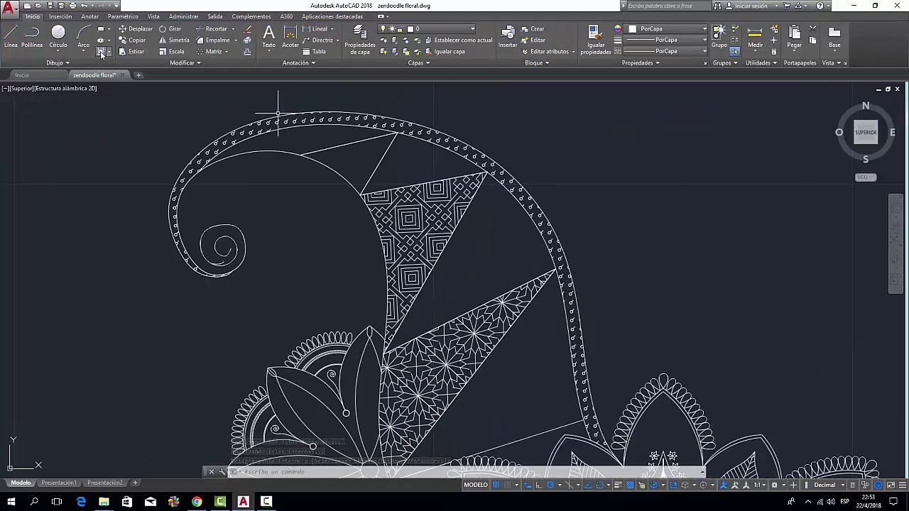
{"action": "type", "text": "SOMBREA"}
- Add another hatch fill using the AR27 pattern
{"action": "key", "text": "Return"}
{"action": "left_click", "coordinate": [240, 54]}
{"action": "left_click", "coordinate": [358, 40]}
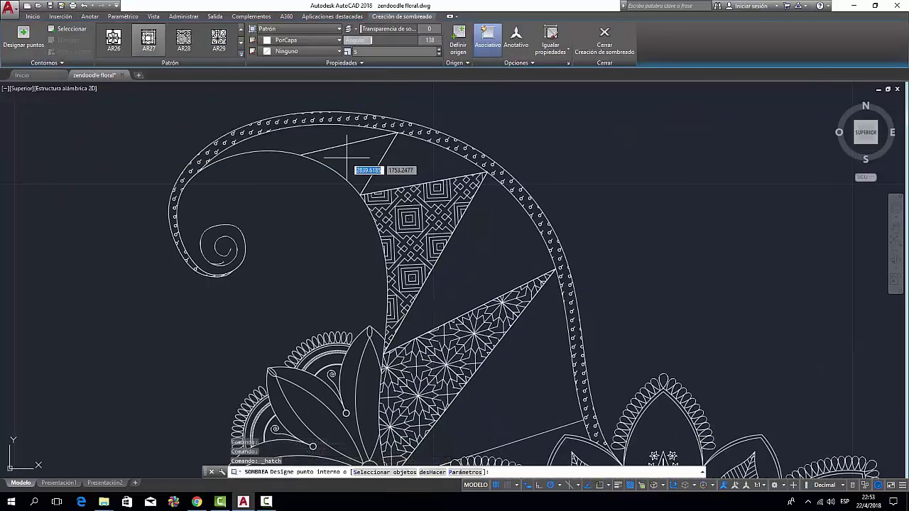
{"action": "scroll", "coordinate": [307, 220], "scroll_direction": "up", "scroll_amount": 3}
{"action": "key", "text": "Return"}
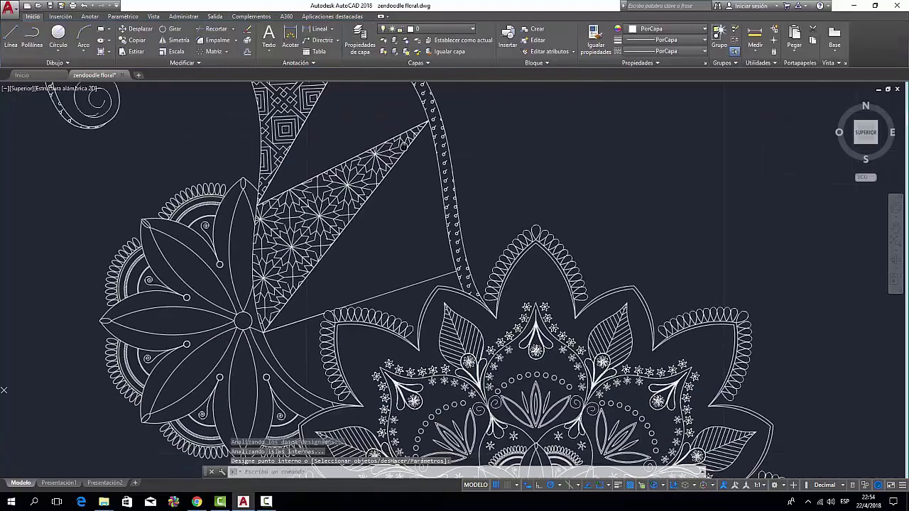
- Fill the remaining triangular region with the AR30 pattern
{"action": "scroll", "coordinate": [312, 288], "scroll_direction": "up", "scroll_amount": 3}
{"action": "left_click", "coordinate": [241, 51]}
{"action": "left_click", "coordinate": [284, 113]}
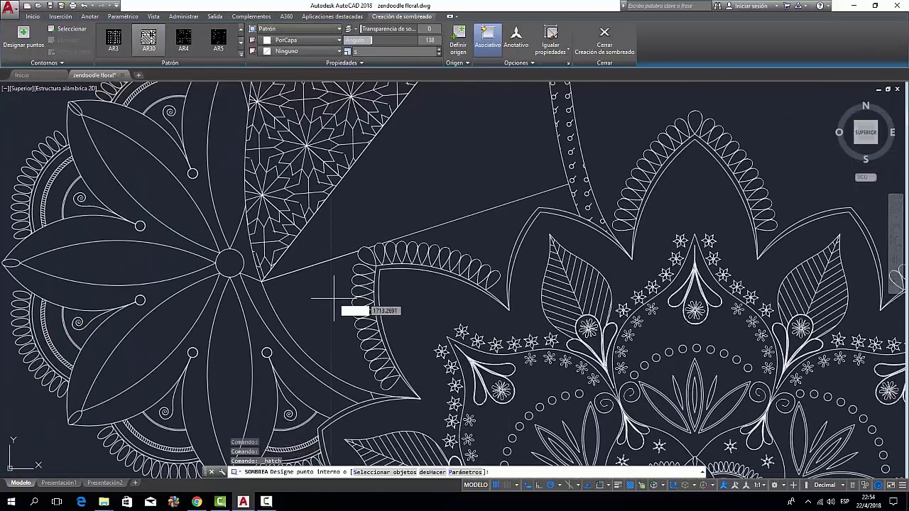
{"action": "left_click", "coordinate": [334, 298]}
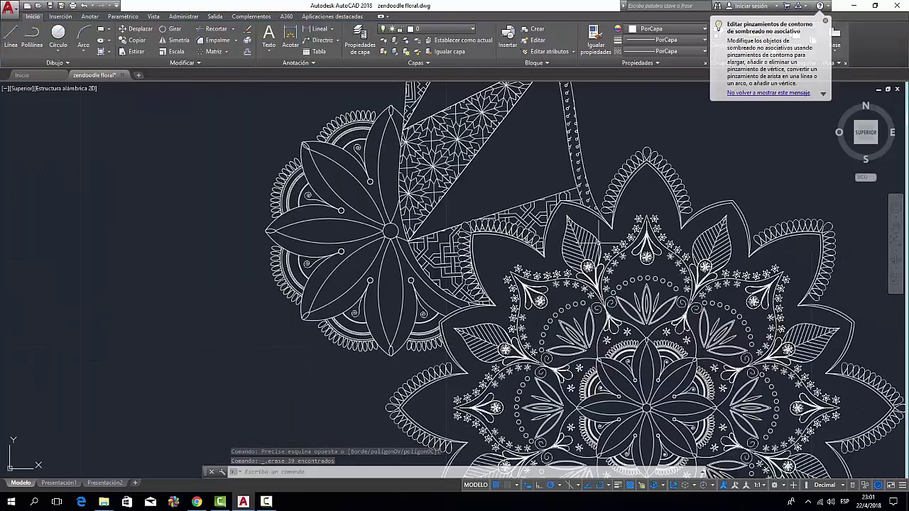
- Hatch a paisley triangle with the ANSI37 grid pattern
{"action": "scroll", "coordinate": [173, 92], "scroll_direction": "down", "scroll_amount": 3}
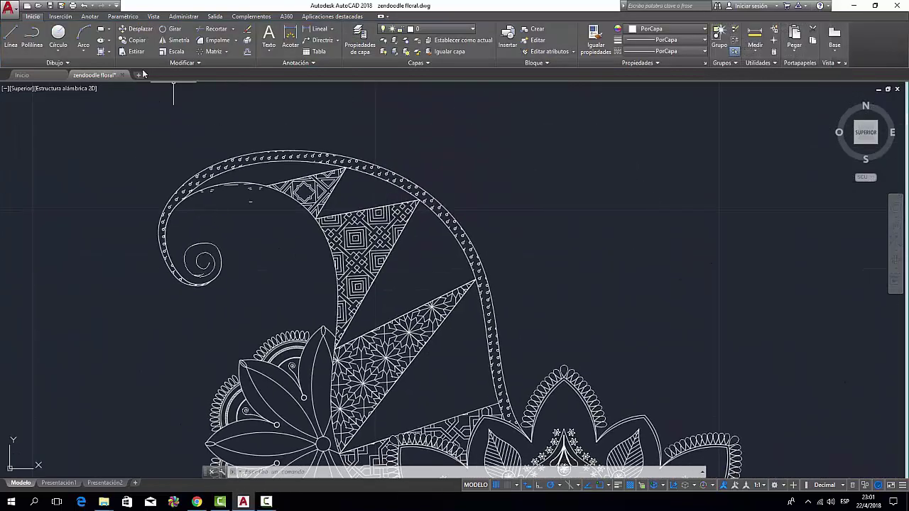
{"action": "key", "text": "space"}
{"action": "left_click", "coordinate": [241, 52]}
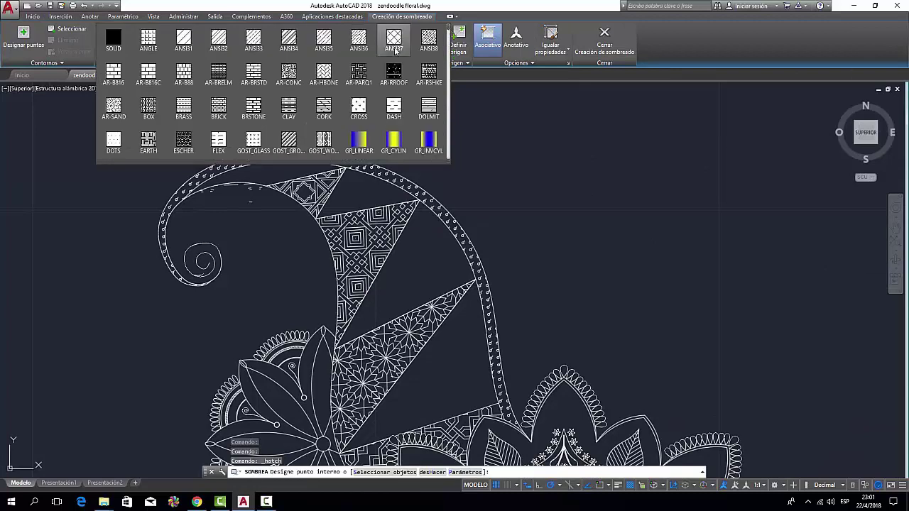
{"action": "left_click", "coordinate": [152, 36]}
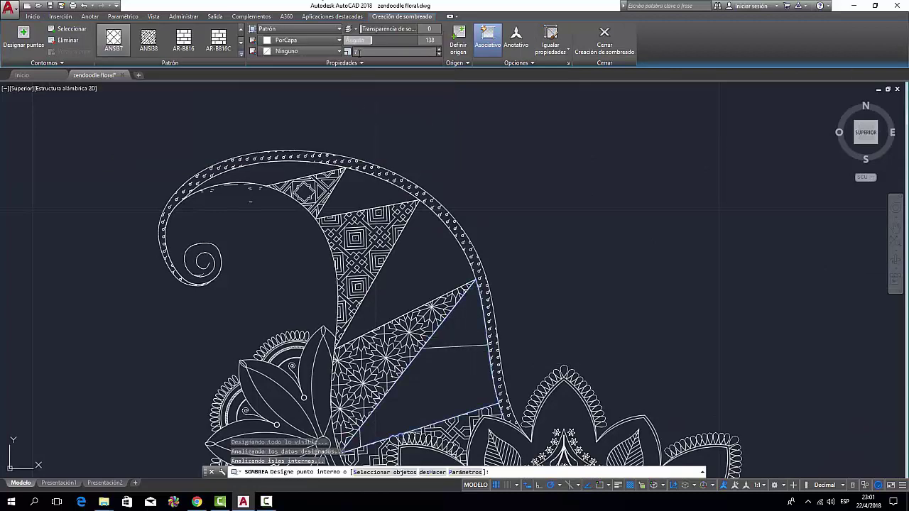
{"action": "key", "text": "Return"}
- Fill the empty right-hand triangle with ANSI34 lines at scale 0.07
{"action": "scroll", "coordinate": [471, 192], "scroll_direction": "up", "scroll_amount": 2}
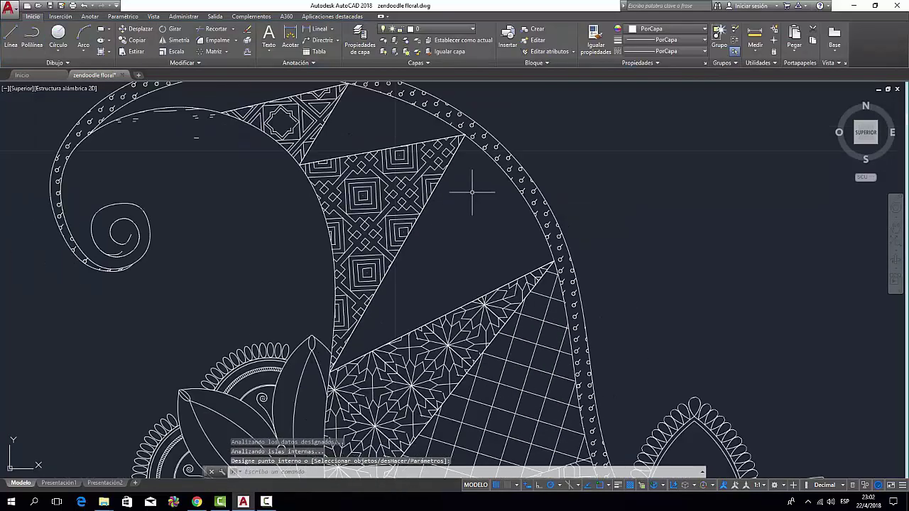
{"action": "left_click", "coordinate": [107, 52]}
{"action": "left_click", "coordinate": [241, 49]}
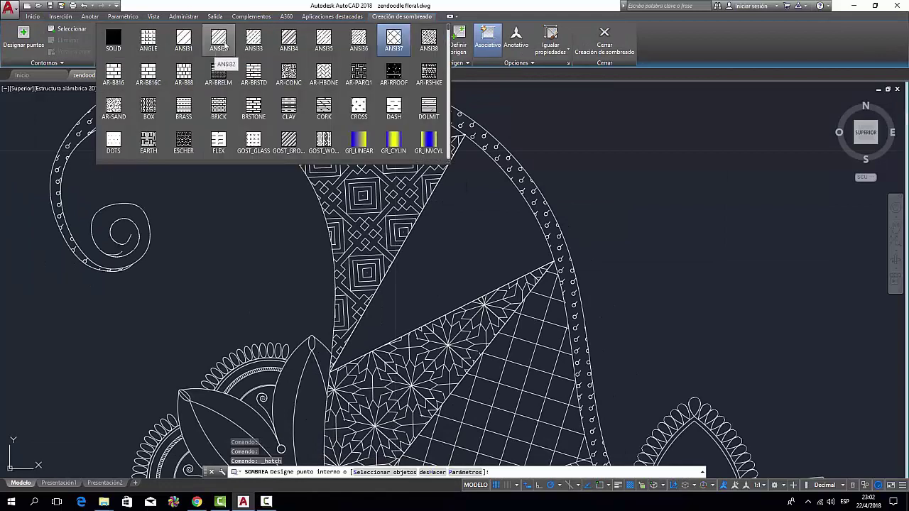
{"action": "left_click", "coordinate": [288, 39]}
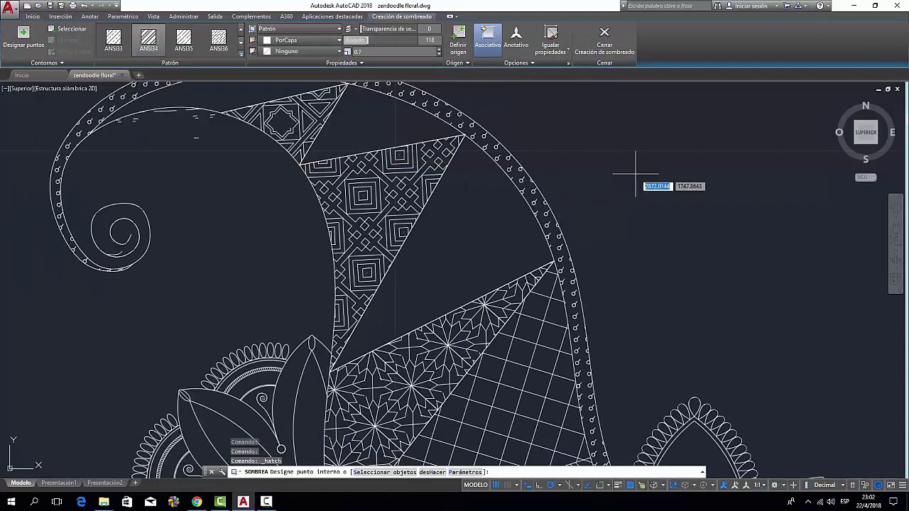
{"action": "left_click", "coordinate": [451, 232]}
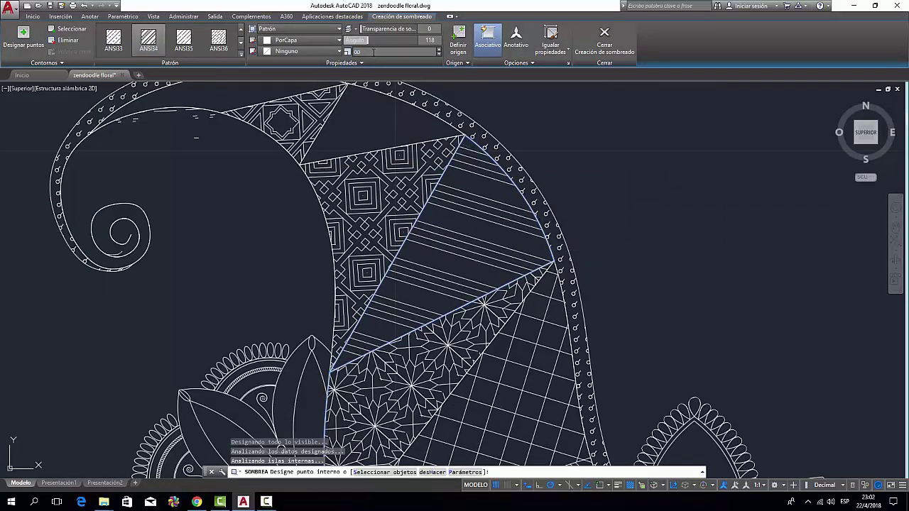
{"action": "type", "text": "0.07"}
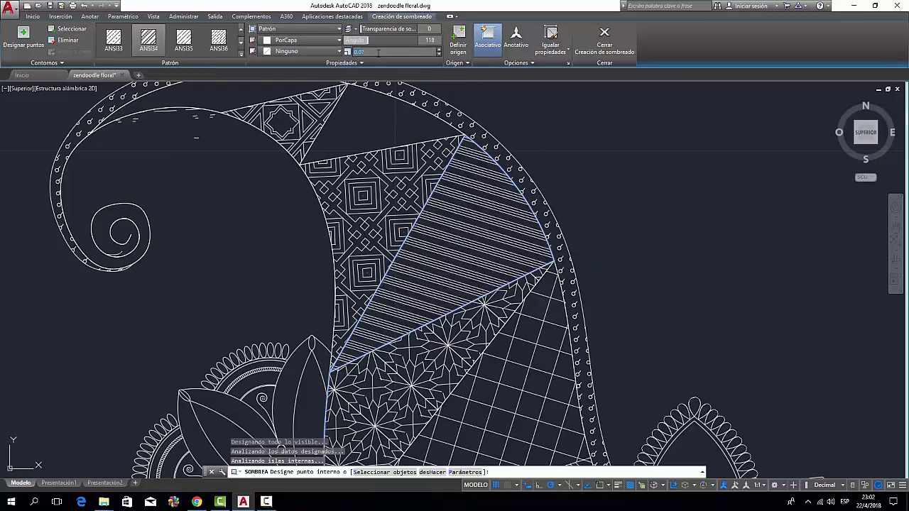
{"action": "key", "text": "Return"}
- Fill the empty top triangle with the DOLMIT pattern at scale 0.2
{"action": "scroll", "coordinate": [462, 121], "scroll_direction": "up", "scroll_amount": 2}
{"action": "scroll", "coordinate": [452, 193], "scroll_direction": "up", "scroll_amount": 2}
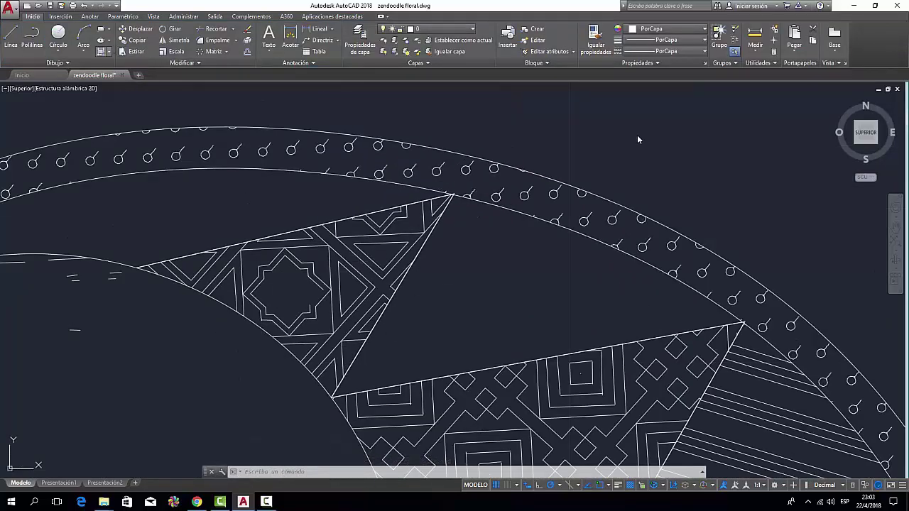
{"action": "left_click", "coordinate": [101, 39]}
{"action": "left_click", "coordinate": [245, 57]}
{"action": "left_click", "coordinate": [428, 107]}
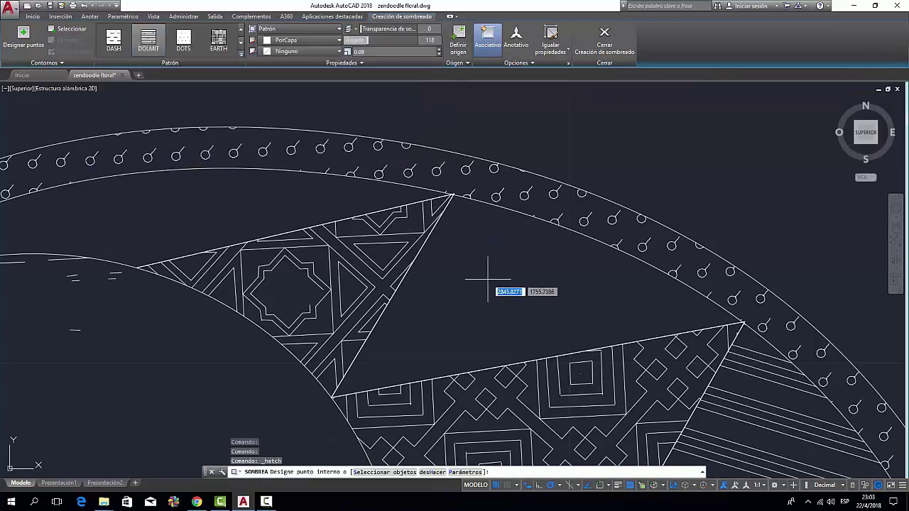
{"action": "left_click", "coordinate": [487, 279]}
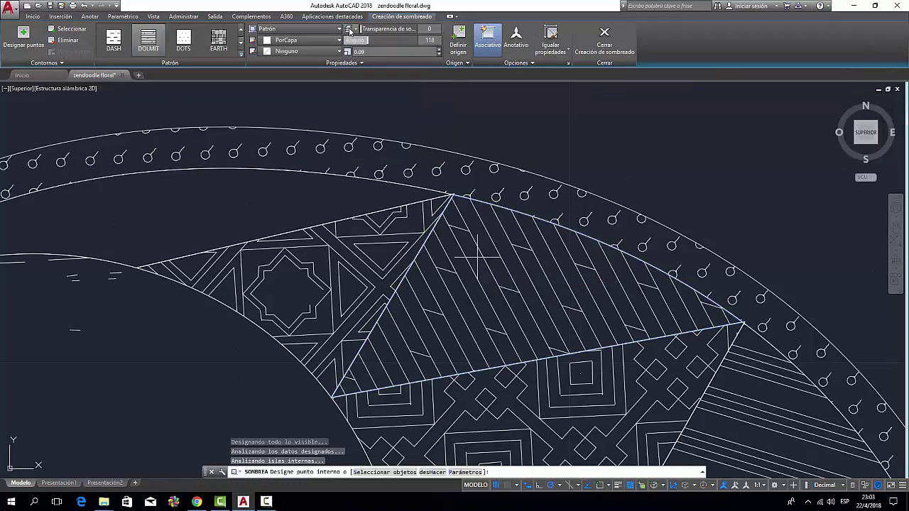
{"action": "type", "text": "0.2"}
{"action": "key", "text": "Return"}
- Fill the curved band under the paisley rim with the CROSS pattern
{"action": "scroll", "coordinate": [523, 203], "scroll_direction": "down", "scroll_amount": 5}
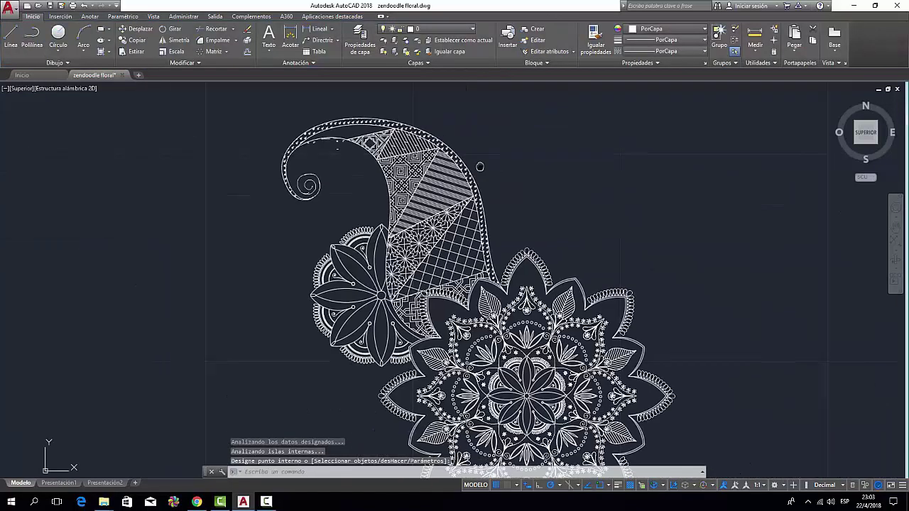
{"action": "scroll", "coordinate": [262, 123], "scroll_direction": "up", "scroll_amount": 5}
{"action": "key", "text": "Return"}
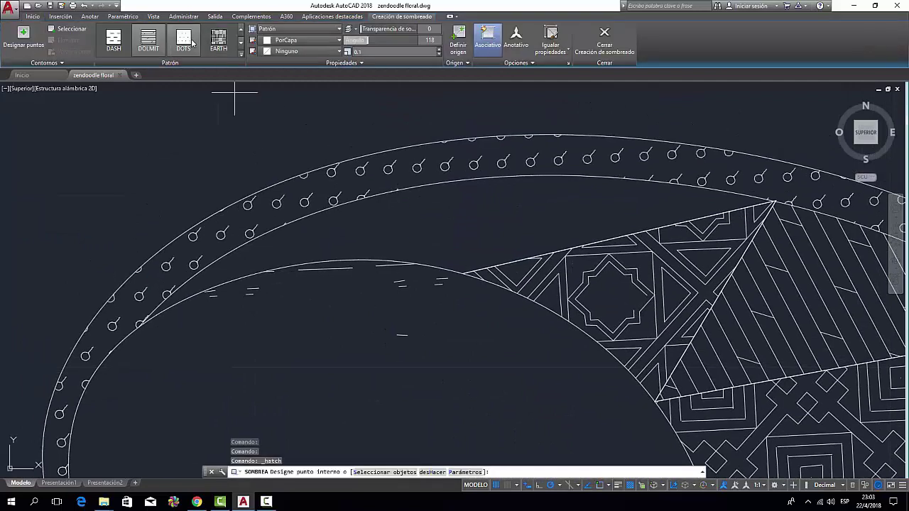
{"action": "left_click", "coordinate": [205, 53]}
{"action": "left_click", "coordinate": [359, 41]}
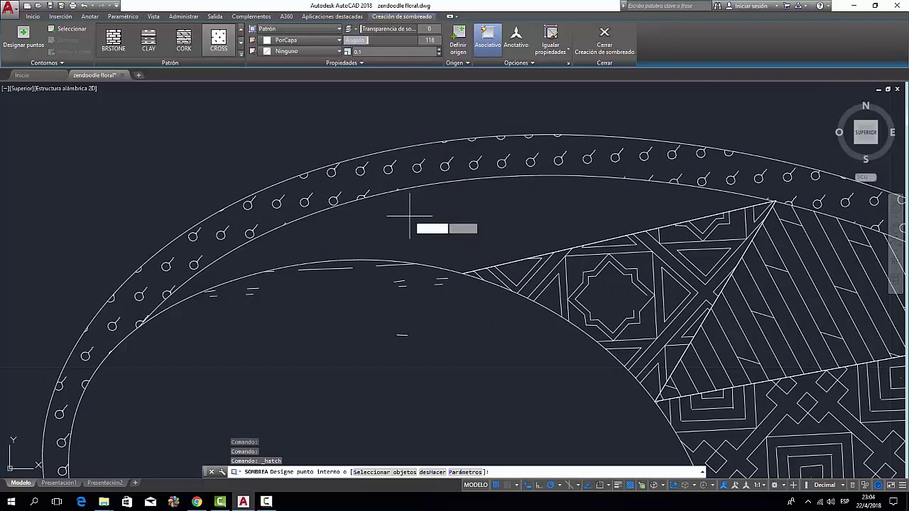
{"action": "left_click", "coordinate": [408, 213]}
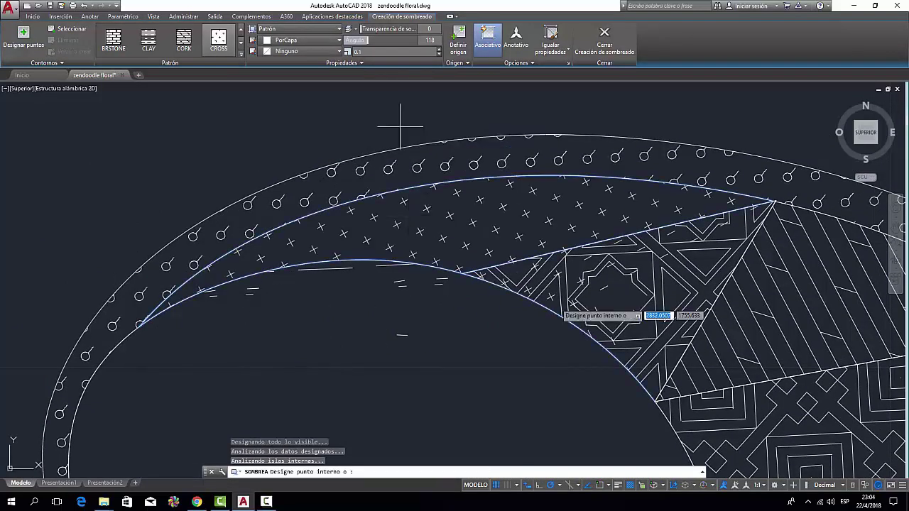
{"action": "key", "text": "Return"}
- Cancel an accidental stretch of a line, leaving the drawing unchanged
{"action": "scroll", "coordinate": [450, 325], "scroll_direction": "up", "scroll_amount": 10}
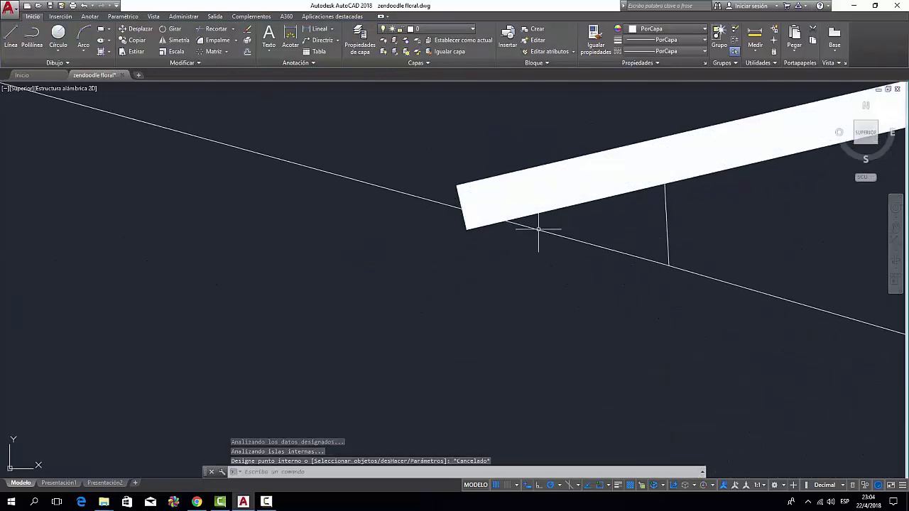
{"action": "left_click", "coordinate": [538, 229]}
{"action": "left_click", "coordinate": [466, 199]}
{"action": "key", "text": "Escape"}
{"action": "scroll", "coordinate": [469, 206], "scroll_direction": "down", "scroll_amount": 5}
- Draw a spline tendril rising beside the paisley and curling into a spiral
{"action": "scroll", "coordinate": [477, 196], "scroll_direction": "down", "scroll_amount": 3}
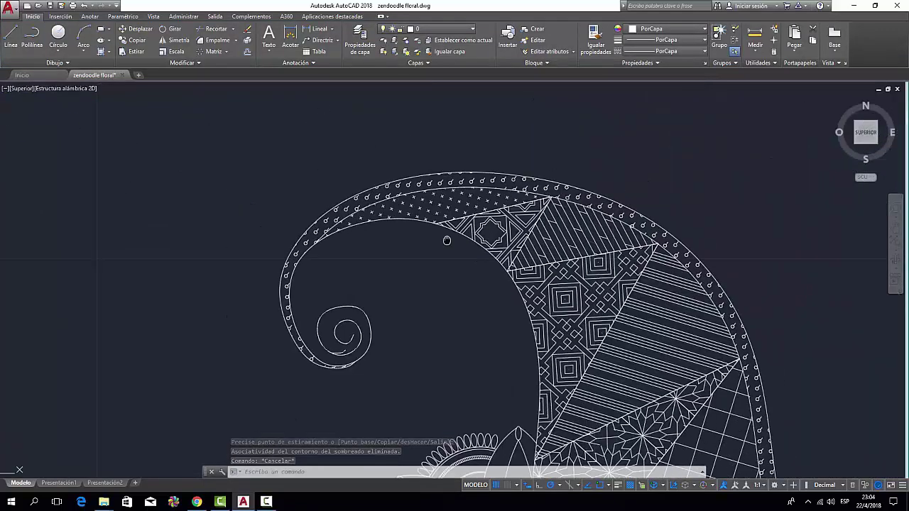
{"action": "scroll", "coordinate": [426, 206], "scroll_direction": "down", "scroll_amount": 3}
{"action": "scroll", "coordinate": [422, 208], "scroll_direction": "down", "scroll_amount": 1}
{"action": "type", "text": "spl"}
{"action": "key", "text": "Return"}
{"action": "scroll", "coordinate": [397, 213], "scroll_direction": "up", "scroll_amount": 5}
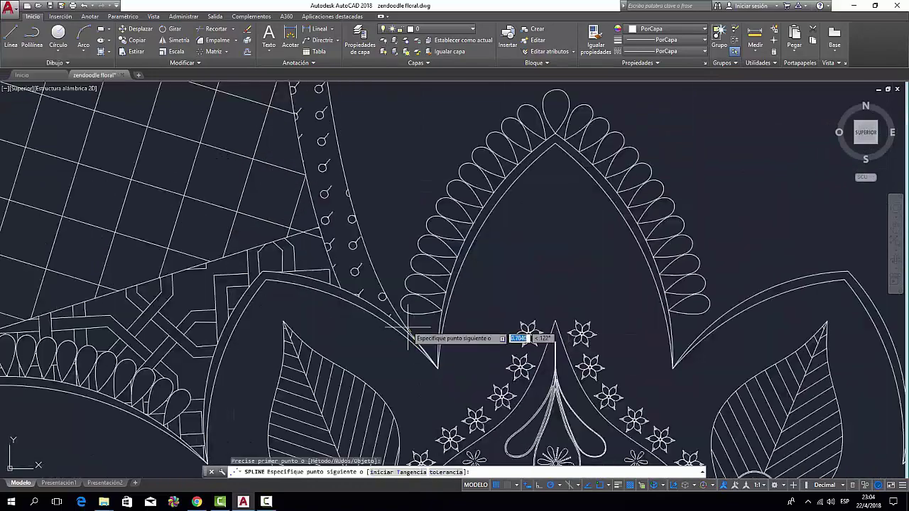
{"action": "left_click", "coordinate": [408, 411]}
{"action": "scroll", "coordinate": [371, 219], "scroll_direction": "down", "scroll_amount": 1}
{"action": "left_click", "coordinate": [376, 347]}
{"action": "left_click", "coordinate": [397, 259]}
{"action": "scroll", "coordinate": [398, 241], "scroll_direction": "up", "scroll_amount": 4}
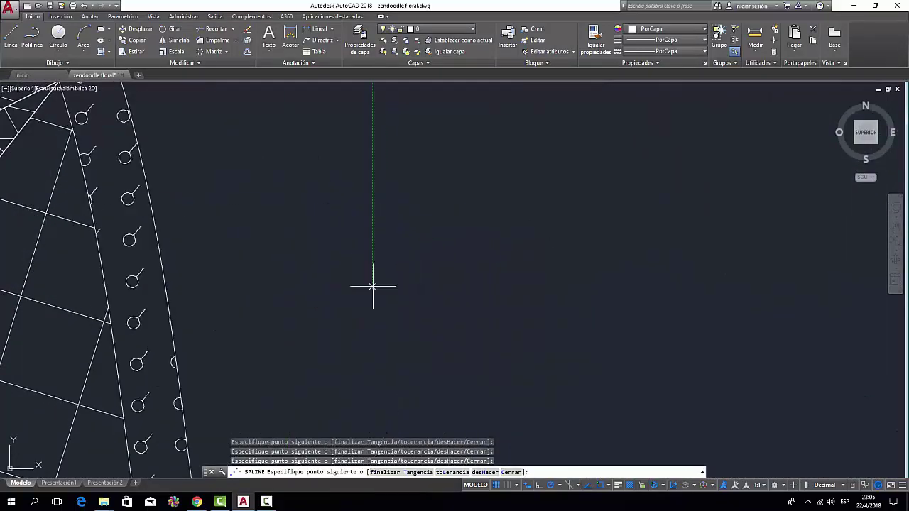
{"action": "scroll", "coordinate": [385, 229], "scroll_direction": "down", "scroll_amount": 4}
{"action": "scroll", "coordinate": [436, 183], "scroll_direction": "up", "scroll_amount": 3}
{"action": "scroll", "coordinate": [476, 243], "scroll_direction": "up", "scroll_amount": 1}
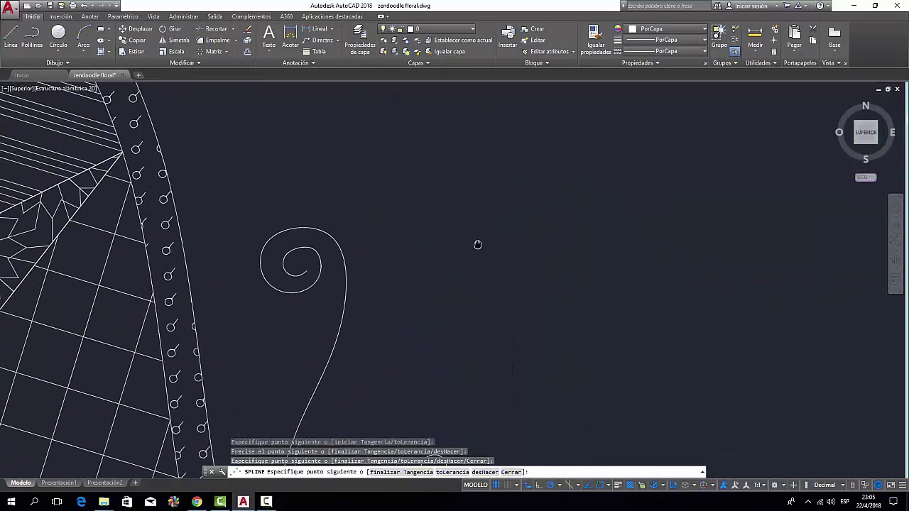
{"action": "left_click", "coordinate": [484, 237]}
{"action": "scroll", "coordinate": [440, 195], "scroll_direction": "up", "scroll_amount": 2}
{"action": "scroll", "coordinate": [429, 180], "scroll_direction": "down", "scroll_amount": 4}
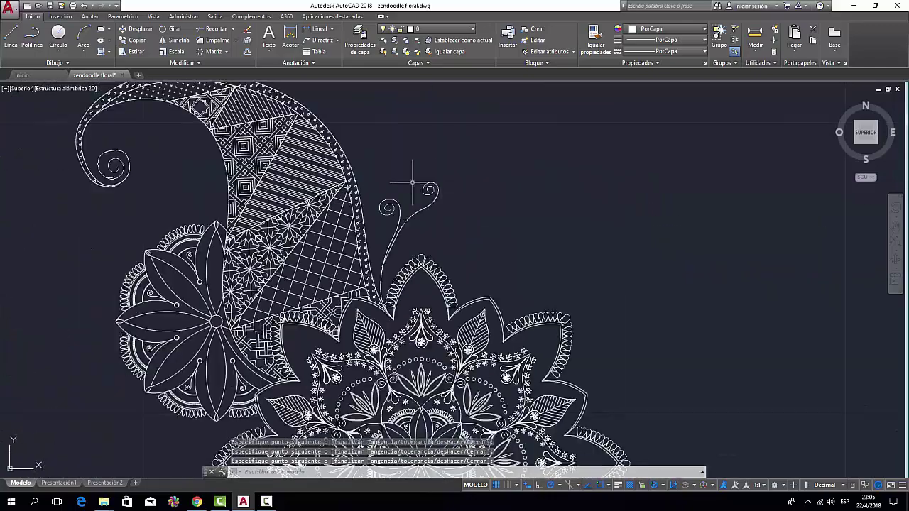
{"action": "scroll", "coordinate": [334, 274], "scroll_direction": "up", "scroll_amount": 4}
{"action": "key", "text": "Return"}
- Enlarge the tendril by a scale factor of 50/40
{"action": "scroll", "coordinate": [372, 211], "scroll_direction": "down", "scroll_amount": 2}
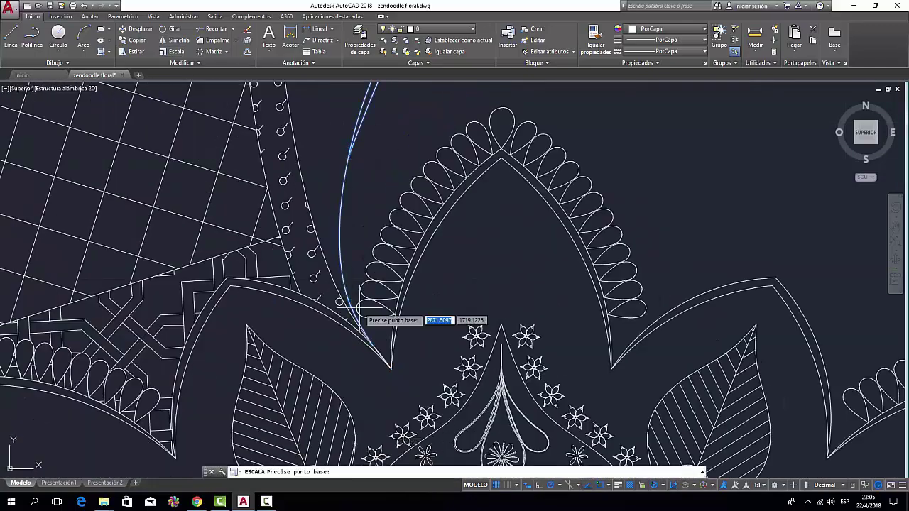
{"action": "type", "text": "50/40"}
{"action": "key", "text": "Return"}
{"action": "scroll", "coordinate": [332, 348], "scroll_direction": "down", "scroll_amount": 2}
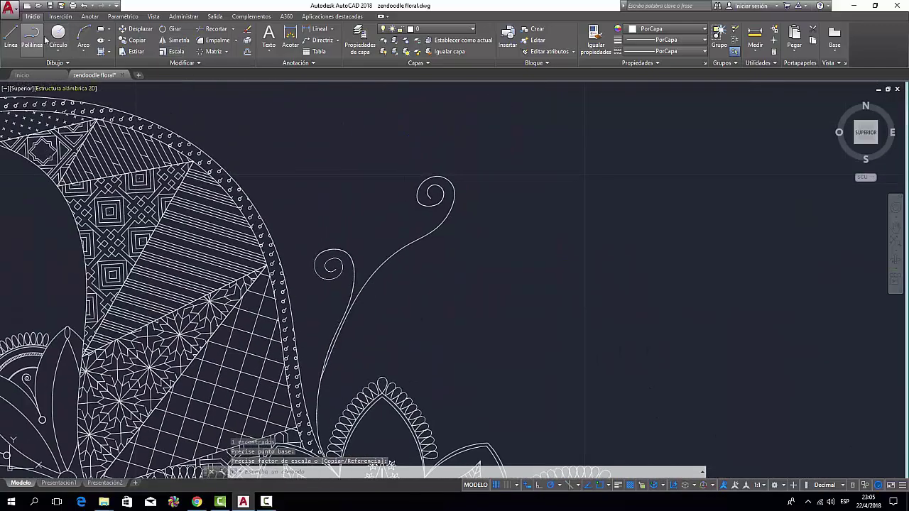
- Begin resizing part of the tendril sprig with the Scale tool
{"action": "scroll", "coordinate": [224, 306], "scroll_direction": "up", "scroll_amount": 3}
{"action": "scroll", "coordinate": [107, 305], "scroll_direction": "down", "scroll_amount": 3}
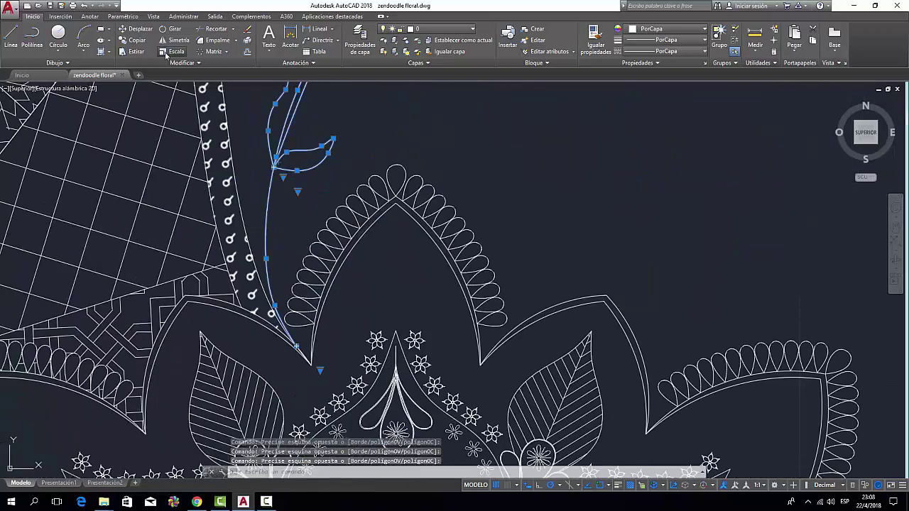
{"action": "left_click", "coordinate": [166, 54]}
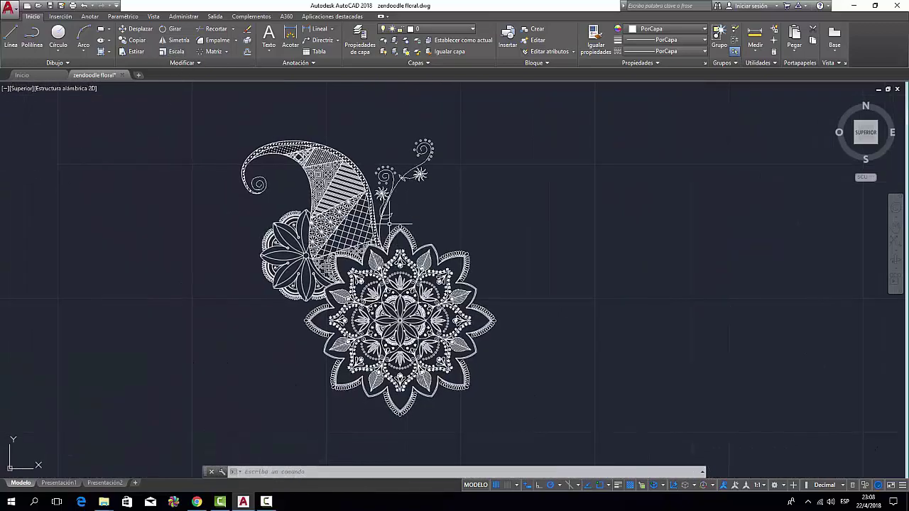
{"action": "scroll", "coordinate": [405, 227], "scroll_direction": "up", "scroll_amount": 3}
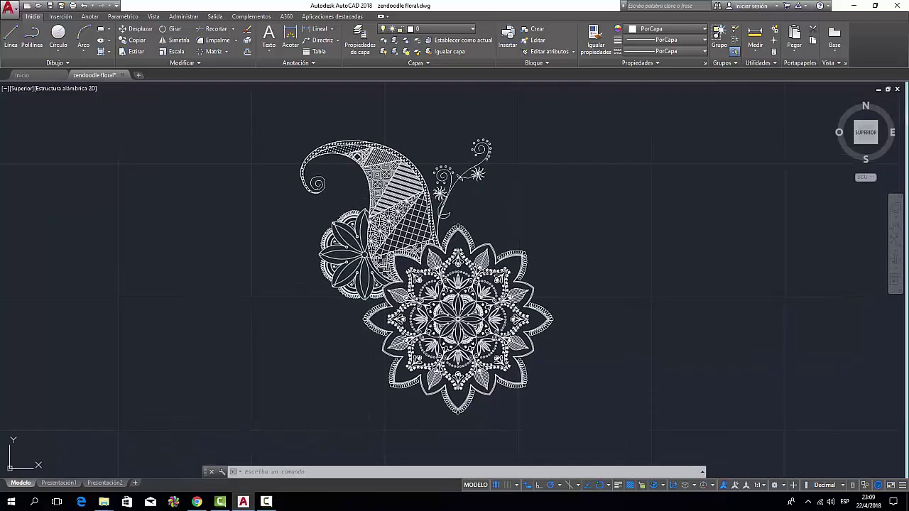
- Window-select the paisley and sprig arrangement above the mandala
{"action": "scroll", "coordinate": [440, 212], "scroll_direction": "up", "scroll_amount": 2}
{"action": "left_click", "coordinate": [465, 207]}
{"action": "scroll", "coordinate": [405, 312], "scroll_direction": "up", "scroll_amount": 3}
{"action": "scroll", "coordinate": [405, 327], "scroll_direction": "up", "scroll_amount": 1}
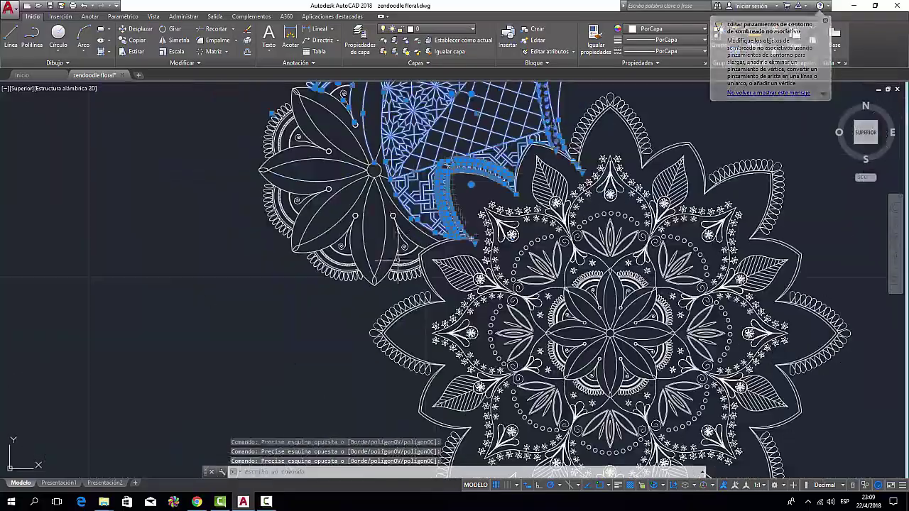
{"action": "scroll", "coordinate": [404, 334], "scroll_direction": "up", "scroll_amount": 2}
{"action": "scroll", "coordinate": [405, 339], "scroll_direction": "up", "scroll_amount": 2}
{"action": "scroll", "coordinate": [403, 338], "scroll_direction": "down", "scroll_amount": 1}
{"action": "scroll", "coordinate": [403, 338], "scroll_direction": "up", "scroll_amount": 2}
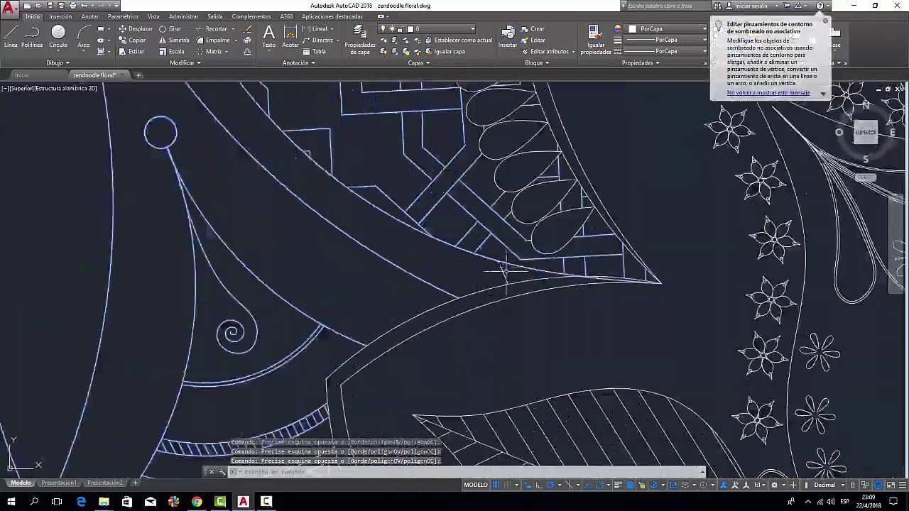
{"action": "scroll", "coordinate": [319, 270], "scroll_direction": "down", "scroll_amount": 5}
{"action": "scroll", "coordinate": [275, 192], "scroll_direction": "up", "scroll_amount": 2}
{"action": "scroll", "coordinate": [274, 192], "scroll_direction": "down", "scroll_amount": 4}
{"action": "scroll", "coordinate": [355, 284], "scroll_direction": "up", "scroll_amount": 4}
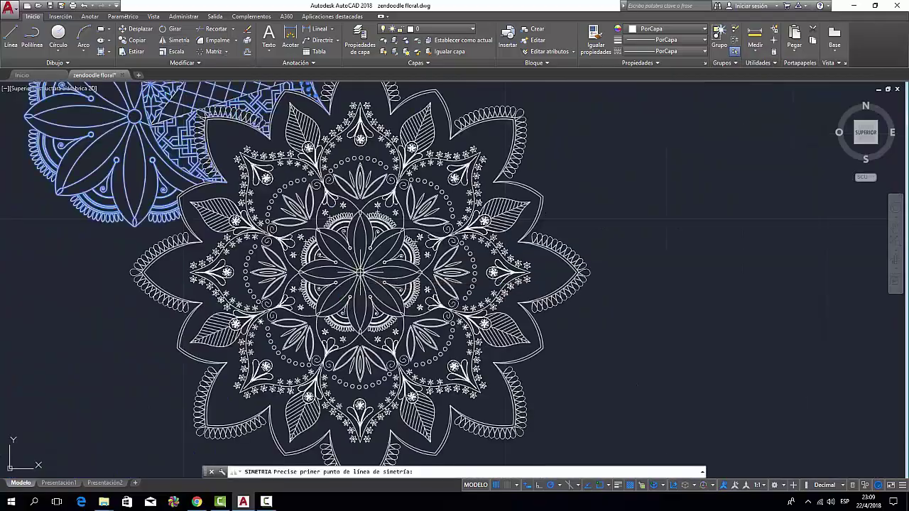
- Mirror the selection across the mandala along a two-point line, keeping the originals
{"action": "key", "text": "F3"}
{"action": "key", "text": "F3"}
{"action": "left_click", "coordinate": [362, 280]}
{"action": "scroll", "coordinate": [477, 287], "scroll_direction": "down", "scroll_amount": 5}
{"action": "middle_click_drag", "start_coordinate": [477, 288], "coordinate": [461, 231]}
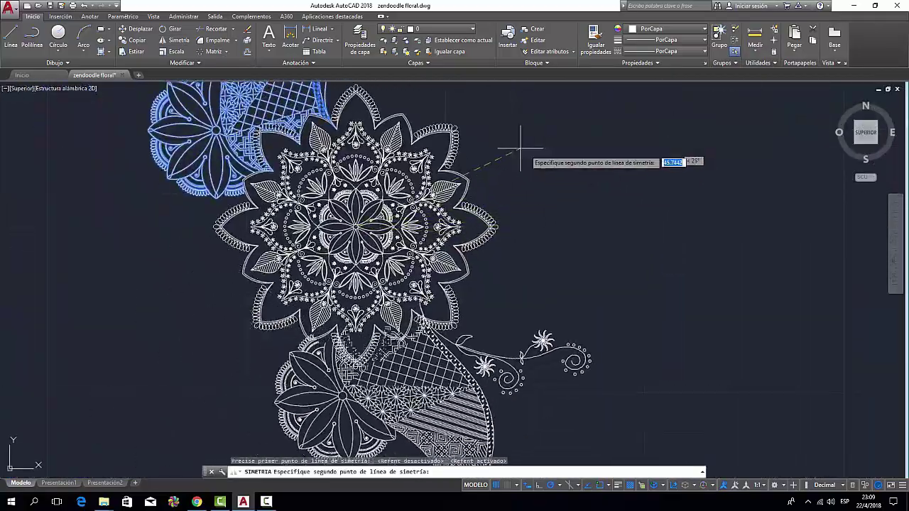
{"action": "scroll", "coordinate": [412, 145], "scroll_direction": "up", "scroll_amount": 2}
{"action": "scroll", "coordinate": [284, 132], "scroll_direction": "up", "scroll_amount": 2}
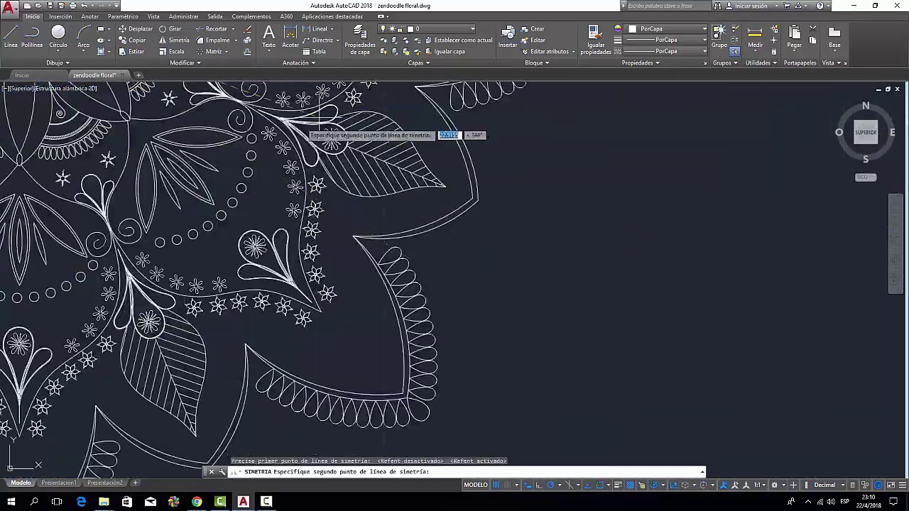
{"action": "scroll", "coordinate": [284, 135], "scroll_direction": "down", "scroll_amount": 2}
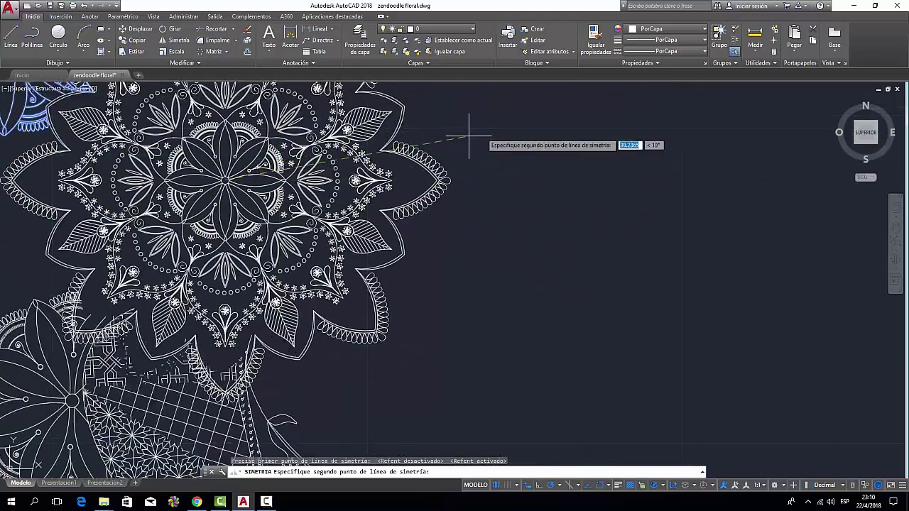
{"action": "left_click", "coordinate": [428, 135]}
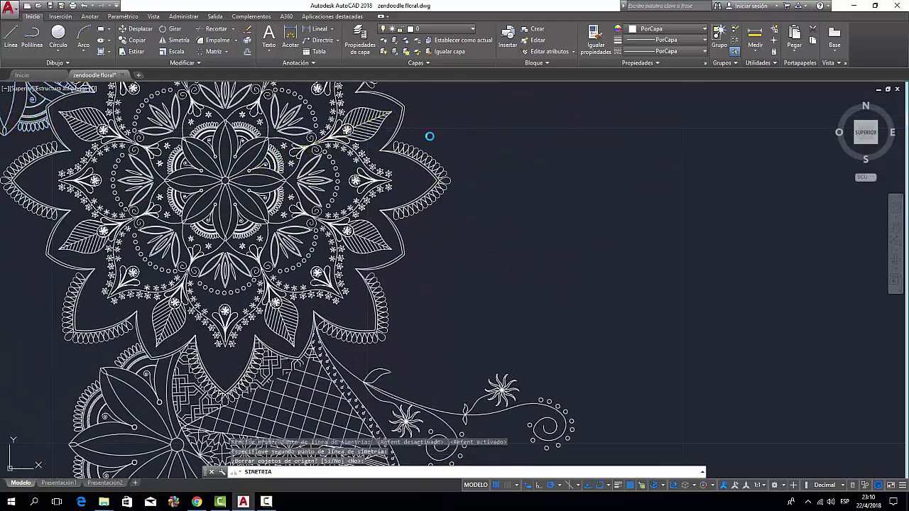
{"action": "key", "text": "Return"}
{"action": "scroll", "coordinate": [428, 136], "scroll_direction": "down", "scroll_amount": 5}
{"action": "scroll", "coordinate": [365, 263], "scroll_direction": "up", "scroll_amount": 4}
{"action": "scroll", "coordinate": [390, 239], "scroll_direction": "down", "scroll_amount": 2}
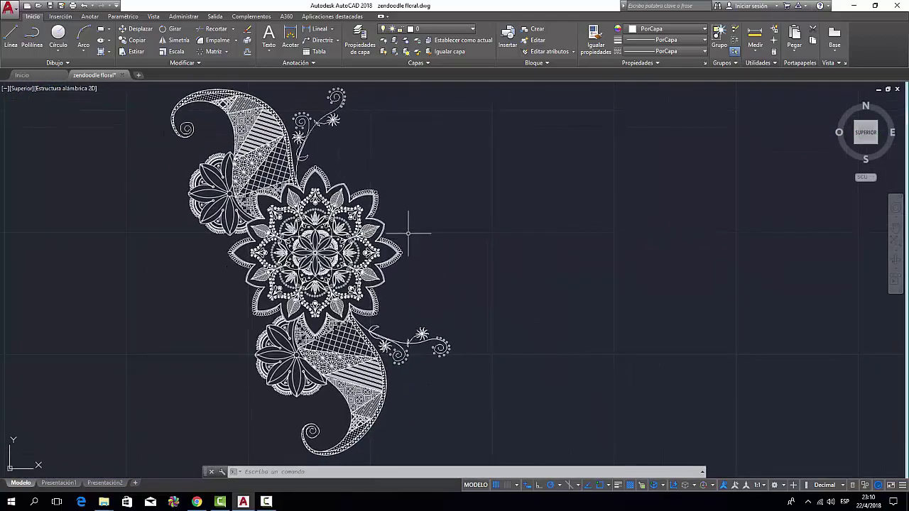
- Select the mandala's ring of petal motifs
{"action": "scroll", "coordinate": [383, 315], "scroll_direction": "up", "scroll_amount": 3}
{"action": "scroll", "coordinate": [383, 316], "scroll_direction": "up", "scroll_amount": 2}
{"action": "left_click", "coordinate": [289, 274]}
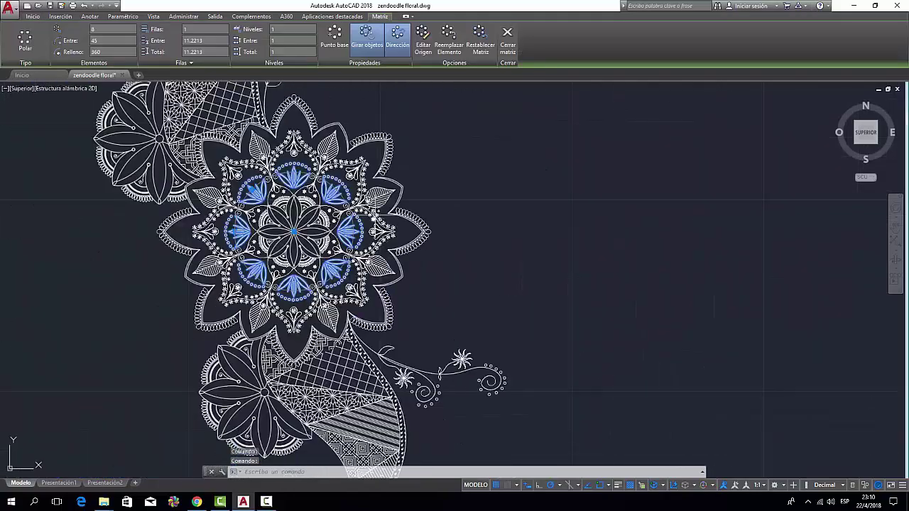
{"action": "scroll", "coordinate": [288, 274], "scroll_direction": "up", "scroll_amount": 4}
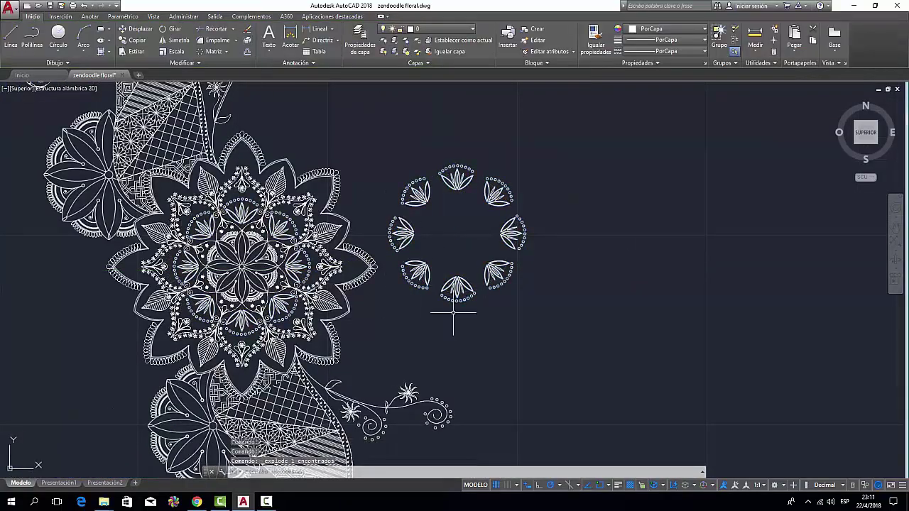
{"action": "scroll", "coordinate": [512, 234], "scroll_direction": "up", "scroll_amount": 2}
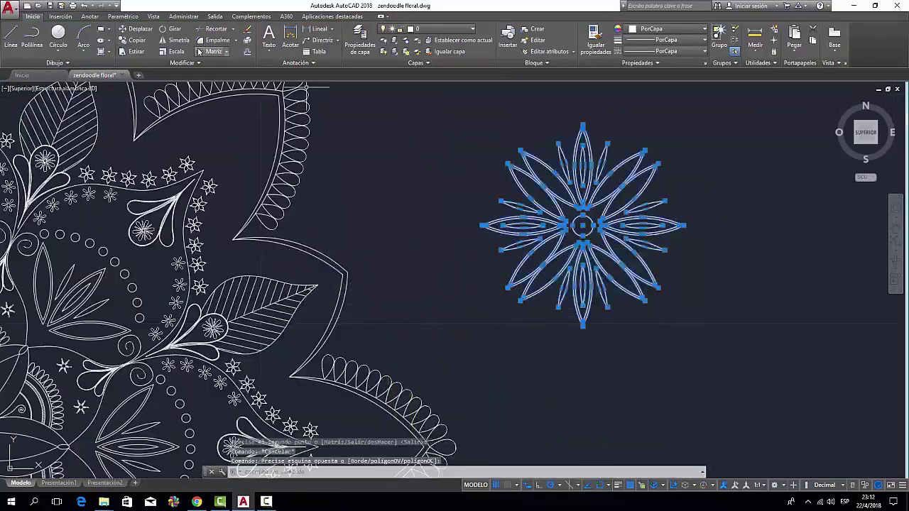
- Set the starburst flower beside the mandala and trim the first stray lines inside the scallops
{"action": "left_click", "coordinate": [135, 29]}
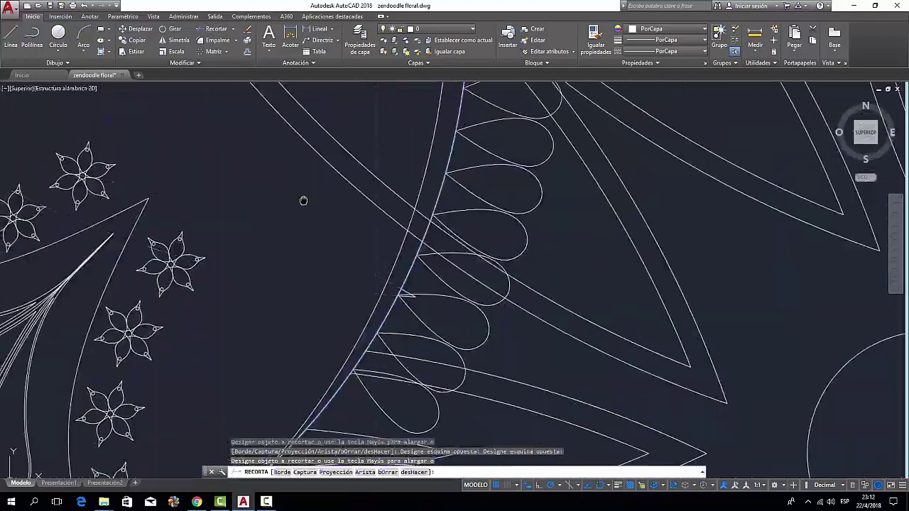
{"action": "left_click", "coordinate": [435, 278]}
{"action": "left_click", "coordinate": [368, 264]}
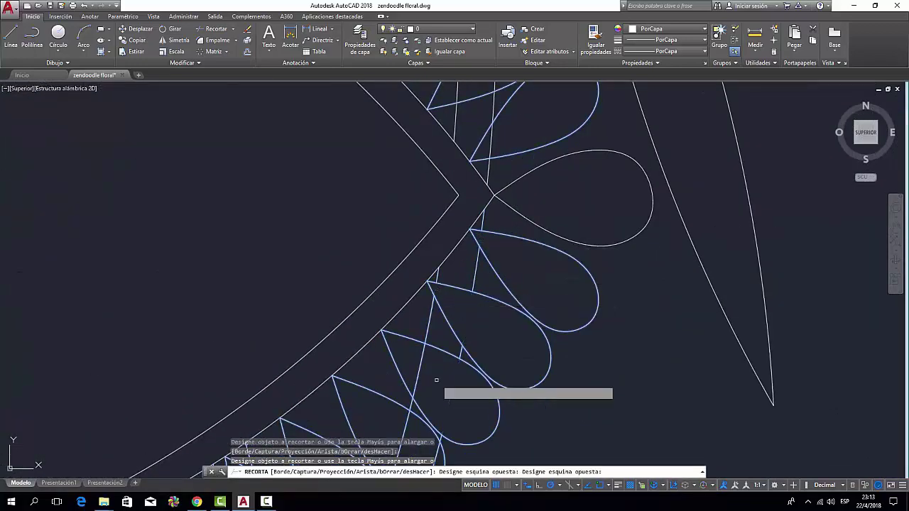
{"action": "scroll", "coordinate": [436, 380], "scroll_direction": "down", "scroll_amount": 3}
{"action": "scroll", "coordinate": [455, 291], "scroll_direction": "up", "scroll_amount": 3}
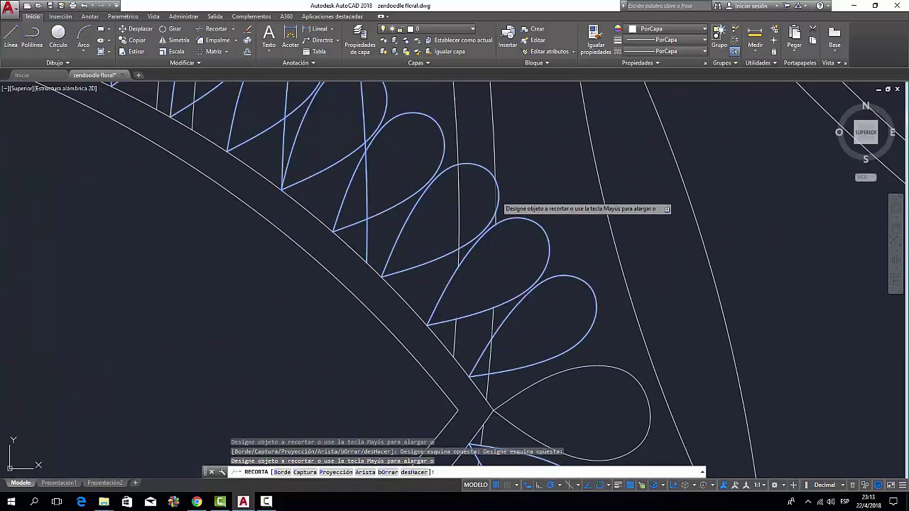
{"action": "left_click", "coordinate": [458, 204]}
{"action": "scroll", "coordinate": [469, 213], "scroll_direction": "down", "scroll_amount": 2}
{"action": "scroll", "coordinate": [479, 223], "scroll_direction": "down", "scroll_amount": 2}
{"action": "scroll", "coordinate": [422, 203], "scroll_direction": "up", "scroll_amount": 3}
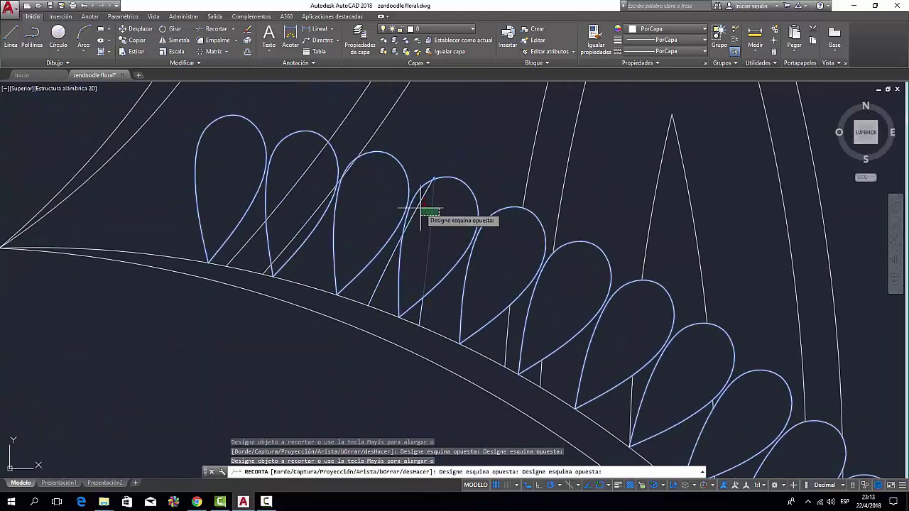
{"action": "scroll", "coordinate": [378, 188], "scroll_direction": "up", "scroll_amount": 2}
{"action": "key", "text": "Escape"}
- Trim the remaining stray lines inside the other teardrop scallops
{"action": "scroll", "coordinate": [378, 187], "scroll_direction": "down", "scroll_amount": 3}
{"action": "scroll", "coordinate": [362, 213], "scroll_direction": "up", "scroll_amount": 2}
{"action": "scroll", "coordinate": [362, 213], "scroll_direction": "up", "scroll_amount": 2}
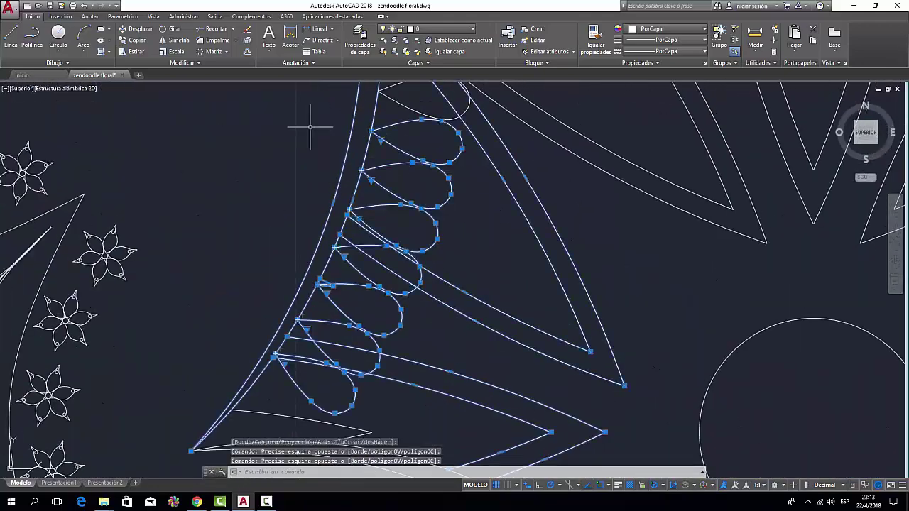
{"action": "scroll", "coordinate": [362, 216], "scroll_direction": "down", "scroll_amount": 2}
{"action": "key", "text": "Return"}
{"action": "scroll", "coordinate": [356, 217], "scroll_direction": "up", "scroll_amount": 4}
{"action": "scroll", "coordinate": [327, 227], "scroll_direction": "down", "scroll_amount": 2}
{"action": "scroll", "coordinate": [348, 334], "scroll_direction": "down", "scroll_amount": 2}
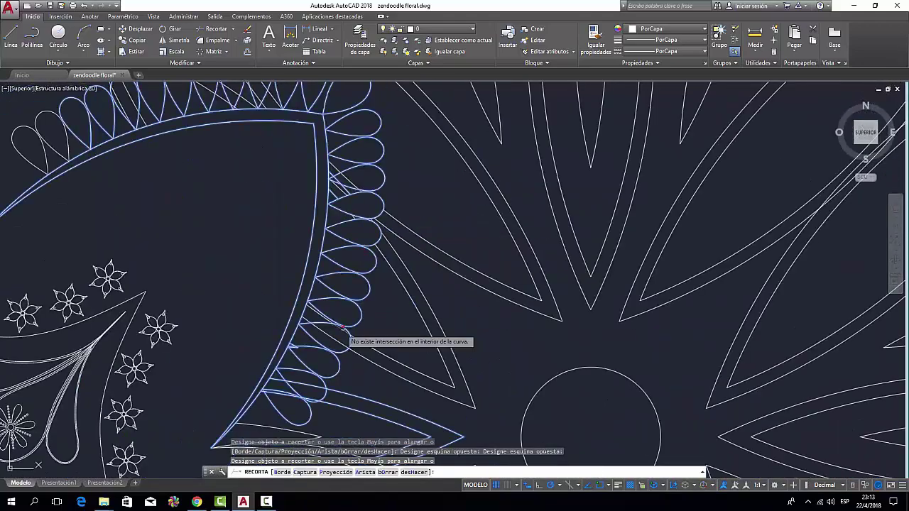
{"action": "scroll", "coordinate": [312, 343], "scroll_direction": "up", "scroll_amount": 2}
{"action": "left_click", "coordinate": [312, 343]}
{"action": "scroll", "coordinate": [352, 222], "scroll_direction": "down", "scroll_amount": 2}
{"action": "scroll", "coordinate": [294, 249], "scroll_direction": "up", "scroll_amount": 2}
{"action": "scroll", "coordinate": [361, 213], "scroll_direction": "down", "scroll_amount": 2}
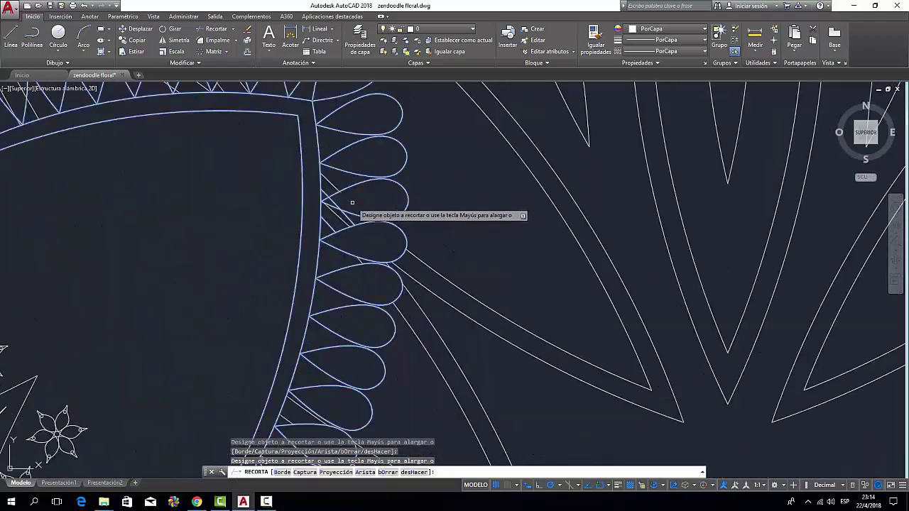
{"action": "scroll", "coordinate": [419, 253], "scroll_direction": "up", "scroll_amount": 3}
{"action": "scroll", "coordinate": [290, 286], "scroll_direction": "down", "scroll_amount": 2}
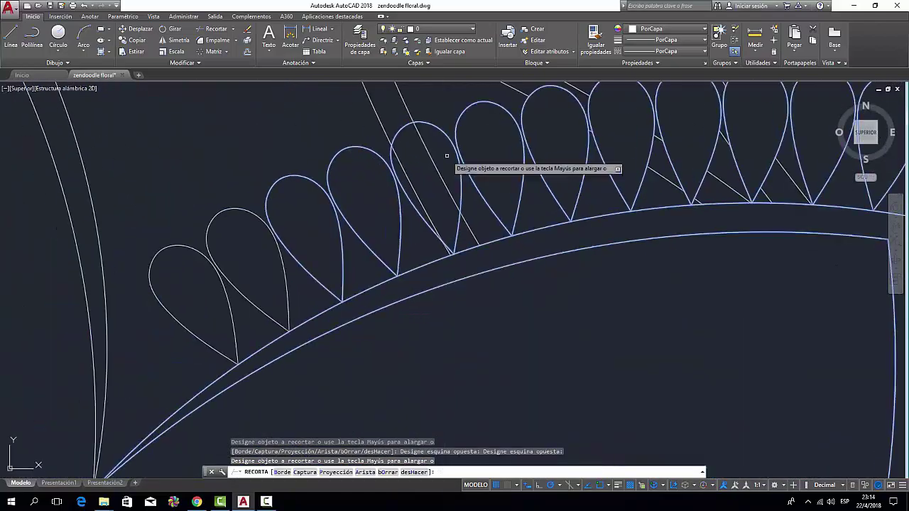
{"action": "scroll", "coordinate": [450, 148], "scroll_direction": "down", "scroll_amount": 3}
{"action": "scroll", "coordinate": [433, 213], "scroll_direction": "down", "scroll_amount": 3}
{"action": "key", "text": "Escape"}
{"action": "scroll", "coordinate": [433, 213], "scroll_direction": "up", "scroll_amount": 2}
- Draw a large circle centred on the small dotted flower
{"action": "scroll", "coordinate": [398, 213], "scroll_direction": "down", "scroll_amount": 2}
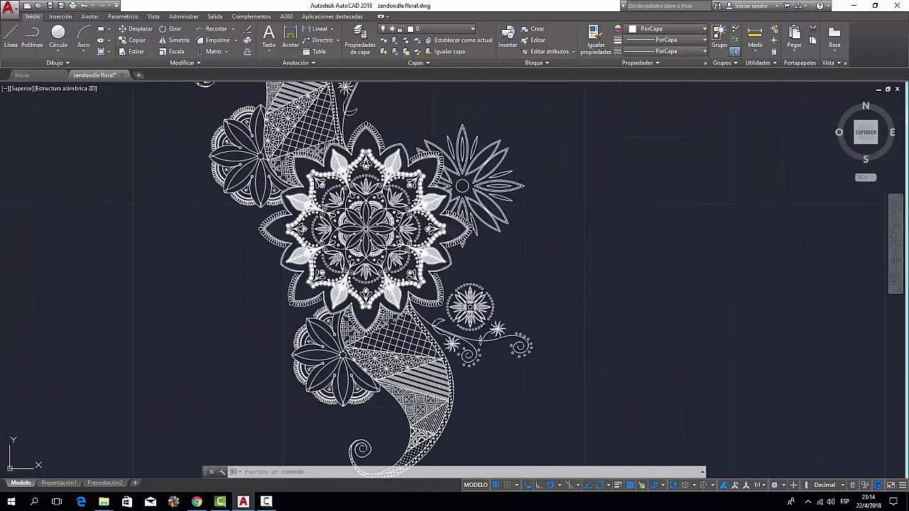
{"action": "scroll", "coordinate": [398, 213], "scroll_direction": "up", "scroll_amount": 2}
{"action": "scroll", "coordinate": [354, 240], "scroll_direction": "up", "scroll_amount": 1}
{"action": "scroll", "coordinate": [398, 262], "scroll_direction": "down", "scroll_amount": 2}
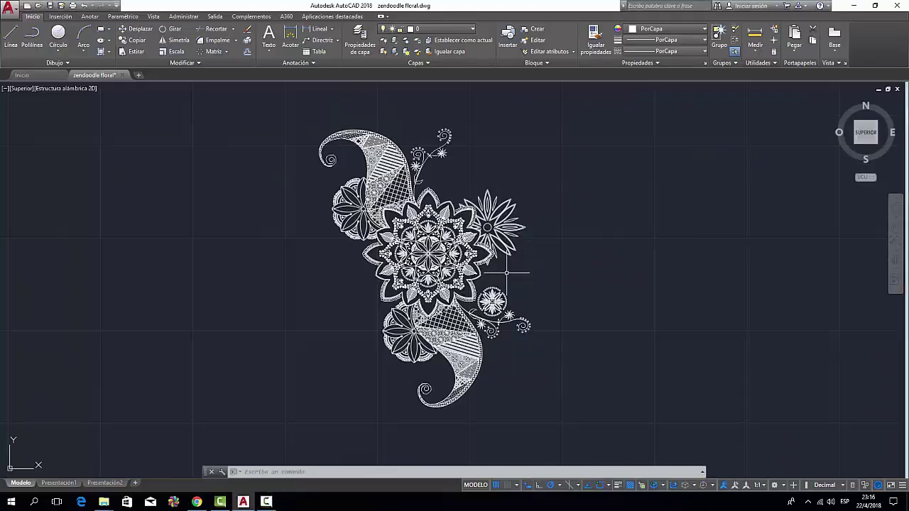
{"action": "scroll", "coordinate": [497, 263], "scroll_direction": "up", "scroll_amount": 2}
{"action": "left_click", "coordinate": [536, 275]}
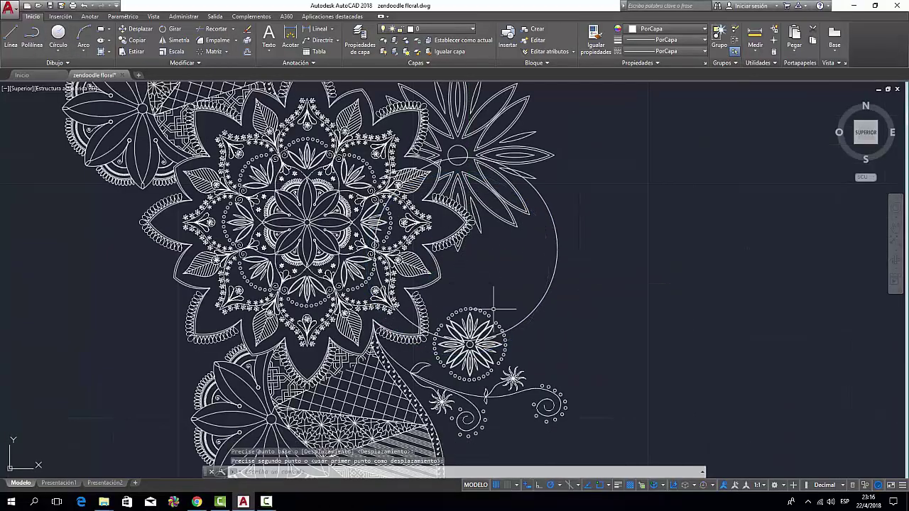
{"action": "left_click", "coordinate": [58, 32]}
{"action": "scroll", "coordinate": [487, 324], "scroll_direction": "up", "scroll_amount": 2}
{"action": "left_click", "coordinate": [487, 325]}
{"action": "scroll", "coordinate": [497, 320], "scroll_direction": "up", "scroll_amount": 2}
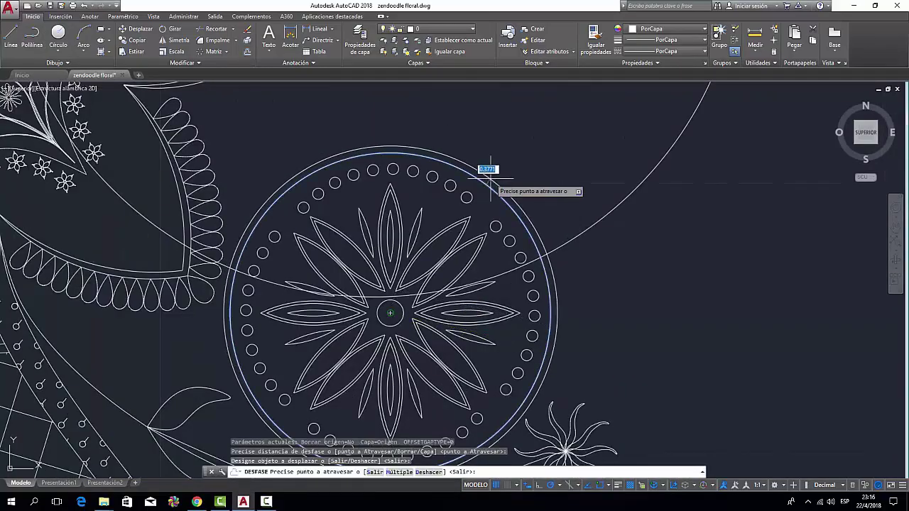
- Trim the circle into an arc and offset a copy inward
{"action": "left_click", "coordinate": [216, 28]}
{"action": "scroll", "coordinate": [448, 274], "scroll_direction": "down", "scroll_amount": 3}
{"action": "scroll", "coordinate": [449, 274], "scroll_direction": "up", "scroll_amount": 2}
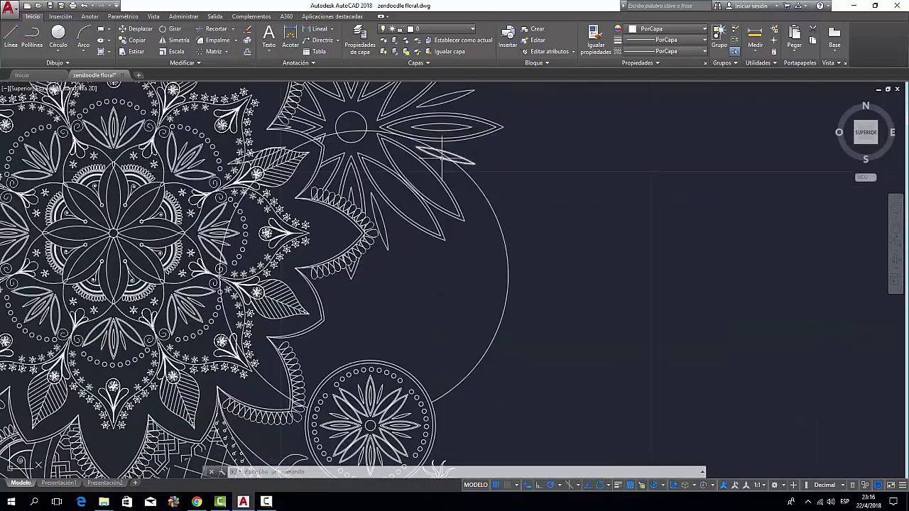
{"action": "scroll", "coordinate": [479, 218], "scroll_direction": "down", "scroll_amount": 1}
{"action": "scroll", "coordinate": [479, 218], "scroll_direction": "up", "scroll_amount": 2}
{"action": "scroll", "coordinate": [479, 218], "scroll_direction": "down", "scroll_amount": 2}
{"action": "scroll", "coordinate": [438, 254], "scroll_direction": "up", "scroll_amount": 2}
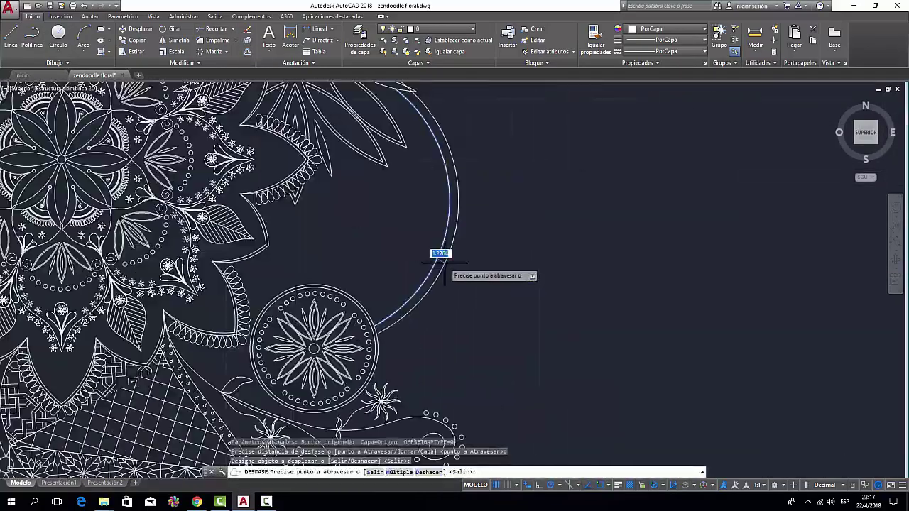
{"action": "left_click", "coordinate": [438, 253]}
{"action": "left_click", "coordinate": [383, 225]}
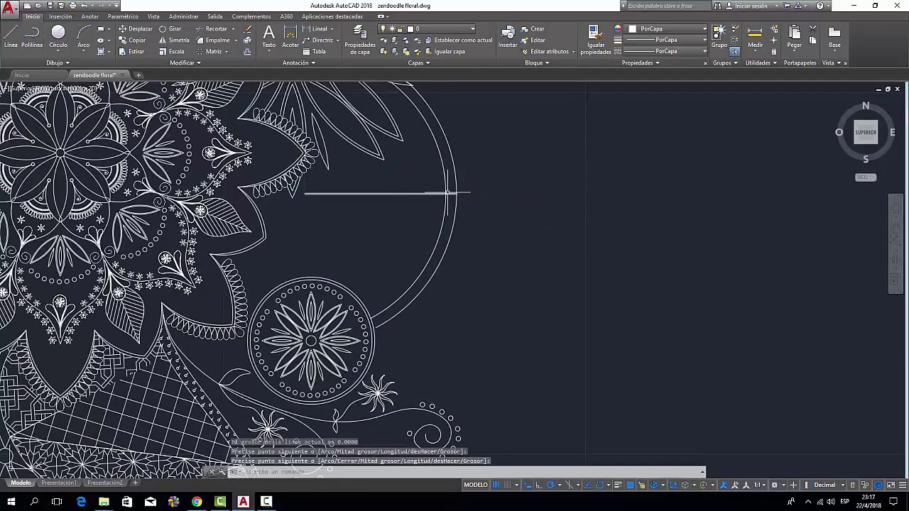
- Draw a short stem tipped with a small circle and path-array it along the arc
{"action": "left_click", "coordinate": [394, 334]}
{"action": "scroll", "coordinate": [394, 334], "scroll_direction": "up", "scroll_amount": 2}
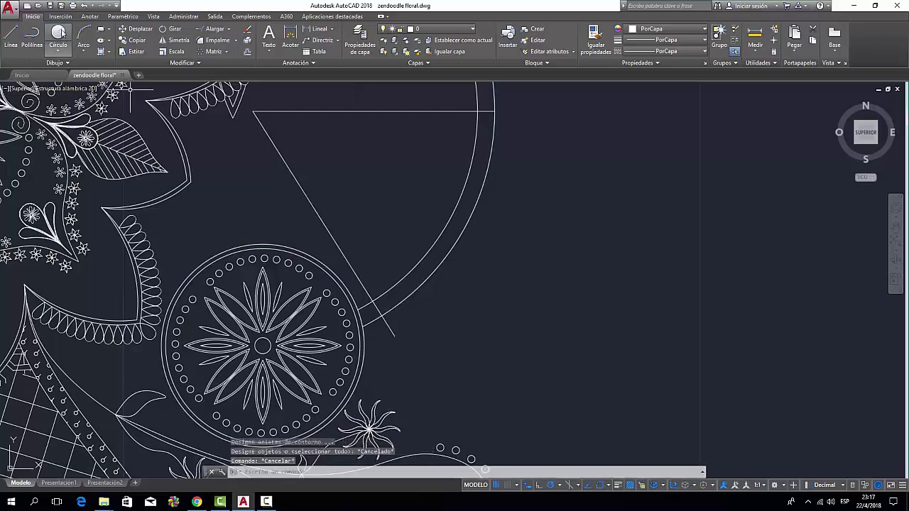
{"action": "left_click", "coordinate": [59, 34]}
{"action": "left_click", "coordinate": [394, 333]}
{"action": "scroll", "coordinate": [397, 337], "scroll_direction": "up", "scroll_amount": 3}
{"action": "left_click", "coordinate": [364, 297]}
{"action": "scroll", "coordinate": [365, 296], "scroll_direction": "down", "scroll_amount": 3}
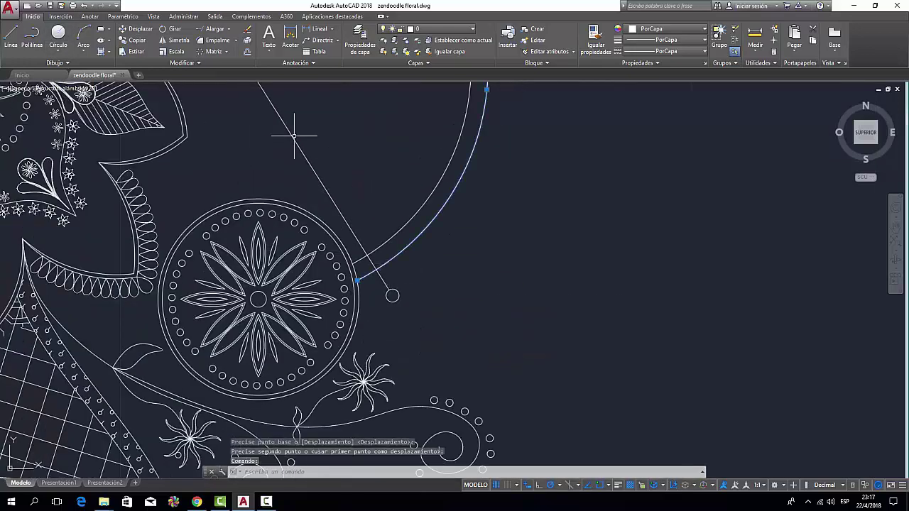
{"action": "left_click", "coordinate": [226, 53]}
{"action": "left_click", "coordinate": [405, 257]}
- Adjust the spacing of the stemmed-circle motifs and finish the path array
{"action": "scroll", "coordinate": [372, 264], "scroll_direction": "up", "scroll_amount": 2}
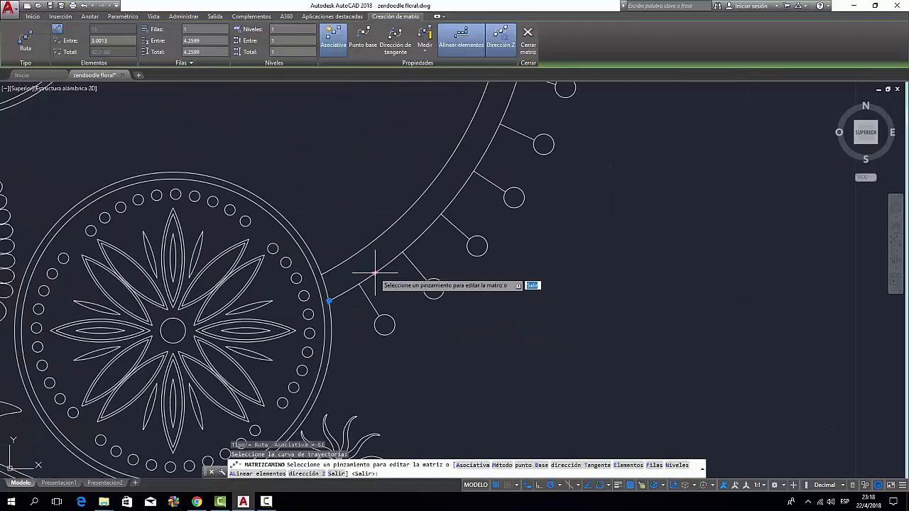
{"action": "scroll", "coordinate": [351, 288], "scroll_direction": "up", "scroll_amount": 1}
{"action": "left_click", "coordinate": [350, 289]}
{"action": "left_click", "coordinate": [349, 294]}
{"action": "key", "text": "Return"}
- Delete the arrayed motifs that overlap the flower
{"action": "scroll", "coordinate": [349, 294], "scroll_direction": "down", "scroll_amount": 3}
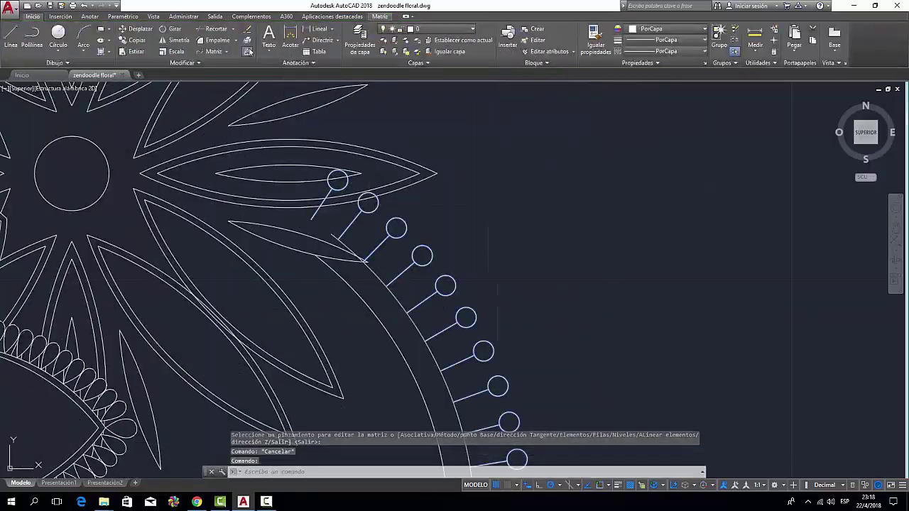
{"action": "left_click_drag", "start_coordinate": [389, 239], "coordinate": [327, 162]}
{"action": "key", "text": "Delete"}
- Place a copy of the dotted daisy flower inside the large ring
{"action": "scroll", "coordinate": [362, 231], "scroll_direction": "down", "scroll_amount": 3}
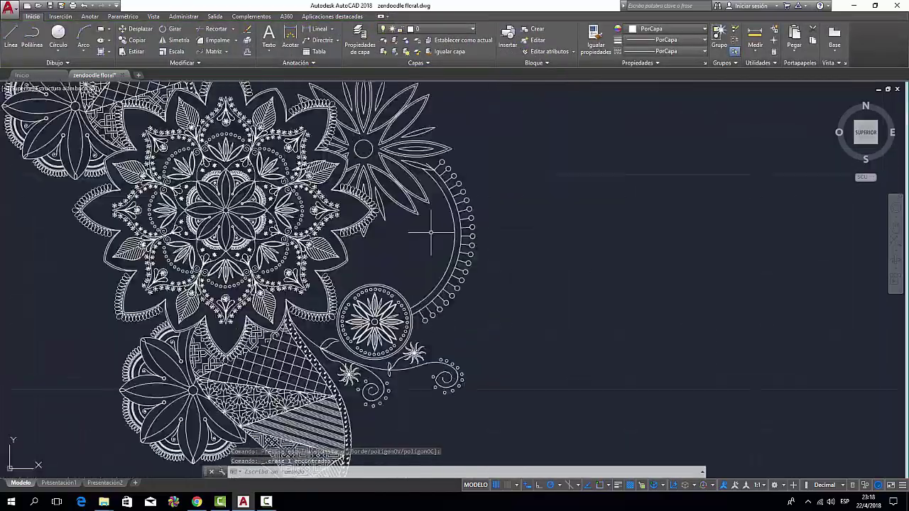
{"action": "scroll", "coordinate": [284, 203], "scroll_direction": "down", "scroll_amount": 3}
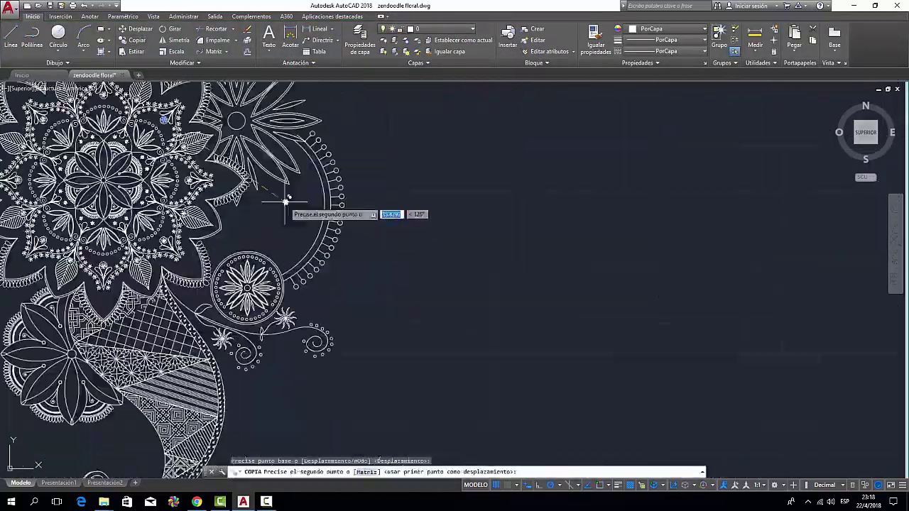
{"action": "scroll", "coordinate": [269, 219], "scroll_direction": "up", "scroll_amount": 3}
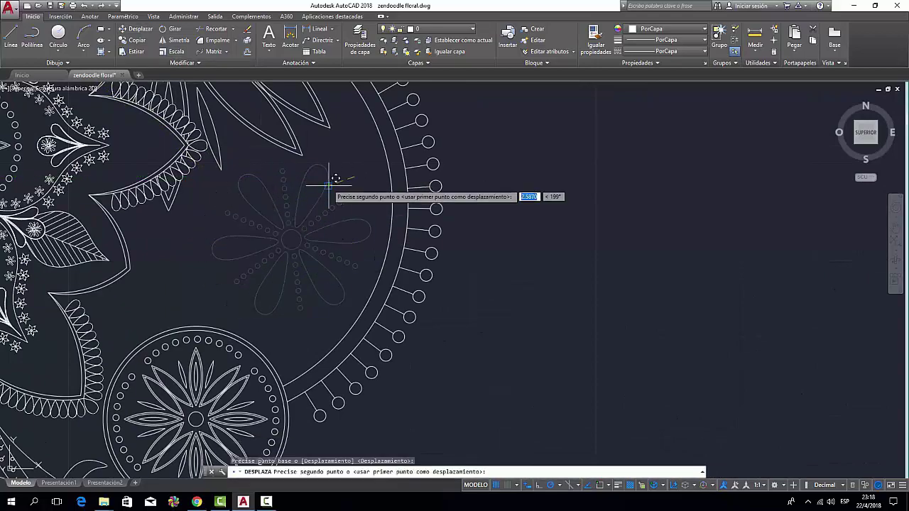
{"action": "scroll", "coordinate": [331, 179], "scroll_direction": "down", "scroll_amount": 3}
{"action": "scroll", "coordinate": [203, 174], "scroll_direction": "up", "scroll_amount": 4}
{"action": "left_click", "coordinate": [57, 41]}
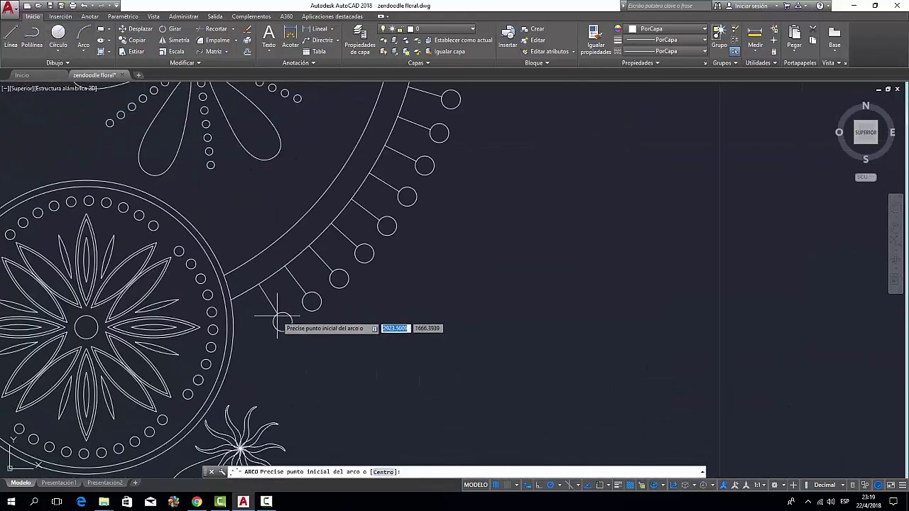
- Abandon the stray polyline and clear the guide circle's grips
{"action": "scroll", "coordinate": [306, 323], "scroll_direction": "up", "scroll_amount": 2}
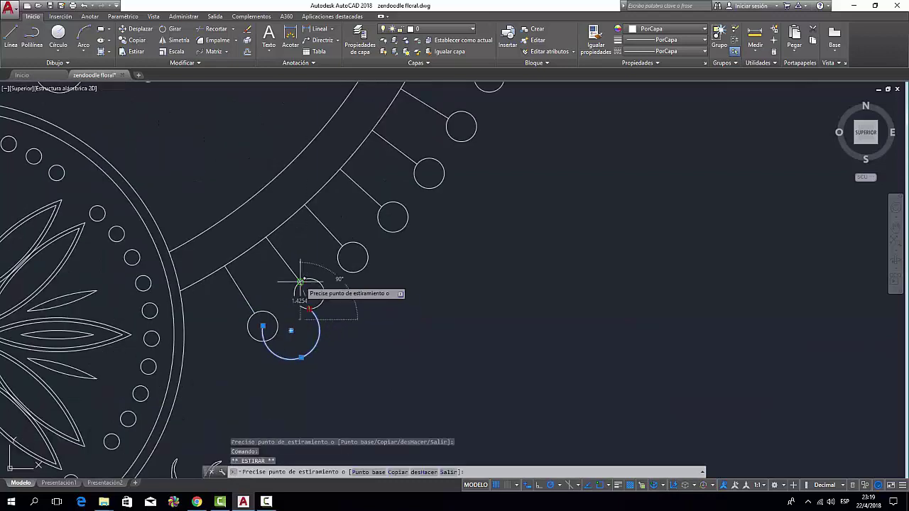
{"action": "scroll", "coordinate": [326, 304], "scroll_direction": "up", "scroll_amount": 2}
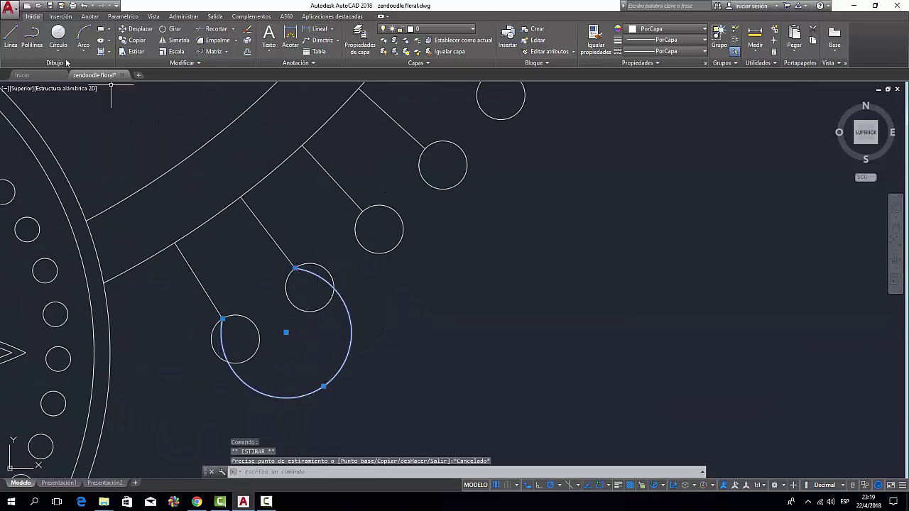
{"action": "scroll", "coordinate": [269, 338], "scroll_direction": "up", "scroll_amount": 4}
{"action": "type", "text": "POL"}
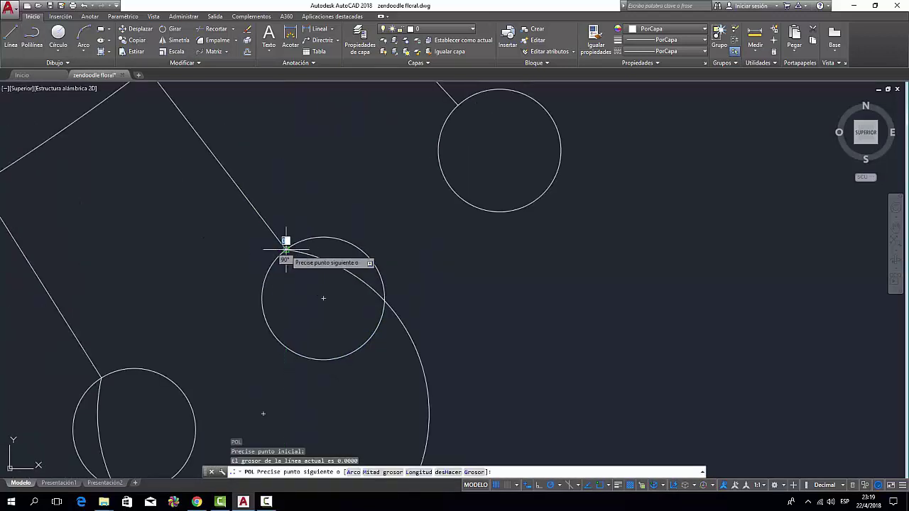
{"action": "scroll", "coordinate": [284, 251], "scroll_direction": "down", "scroll_amount": 2}
{"action": "key", "text": "Return"}
{"action": "key", "text": "Return"}
{"action": "key", "text": "Escape"}
{"action": "scroll", "coordinate": [234, 387], "scroll_direction": "down", "scroll_amount": 3}
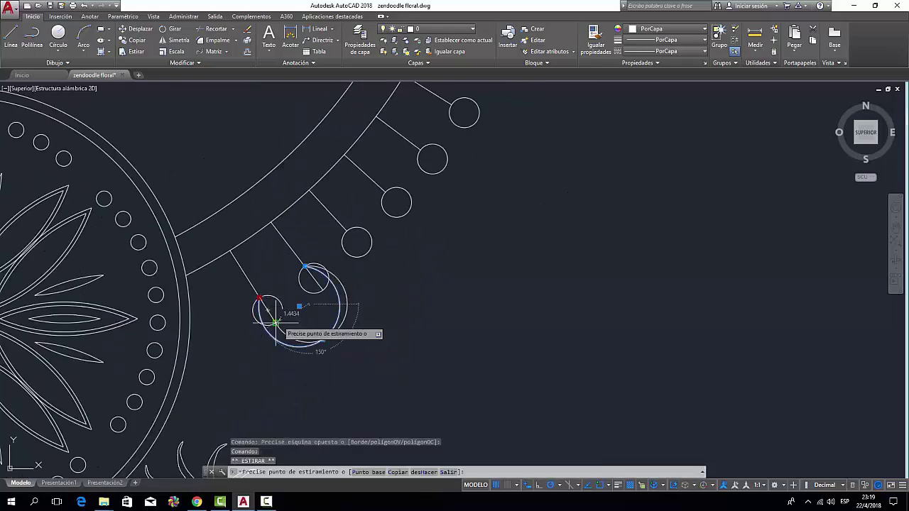
{"action": "scroll", "coordinate": [306, 269], "scroll_direction": "up", "scroll_amount": 2}
{"action": "key", "text": "Escape"}
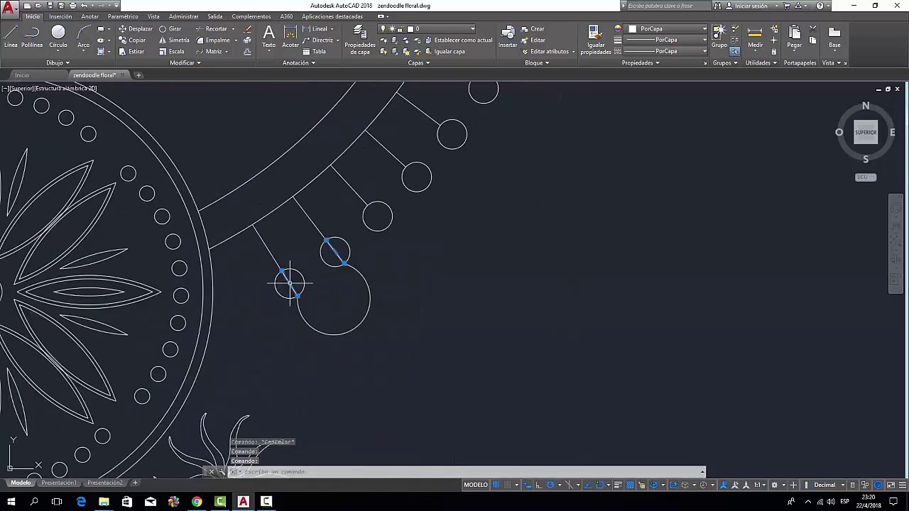
{"action": "scroll", "coordinate": [288, 280], "scroll_direction": "up", "scroll_amount": 2}
- Draw a pointed leaf spline from one spoke circle to a tip and back
{"action": "left_click", "coordinate": [55, 62]}
{"action": "left_click", "coordinate": [14, 78]}
{"action": "left_click", "coordinate": [238, 242]}
{"action": "left_click", "coordinate": [298, 302]}
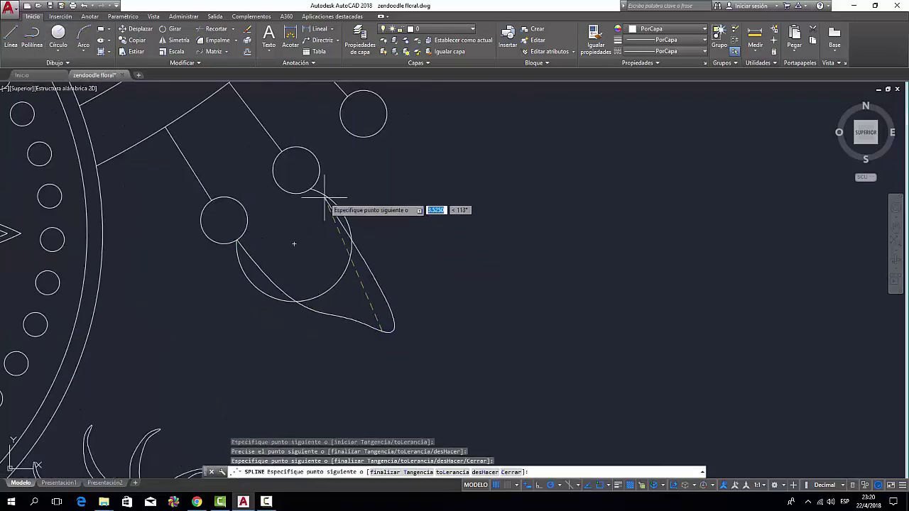
{"action": "left_click", "coordinate": [362, 257]}
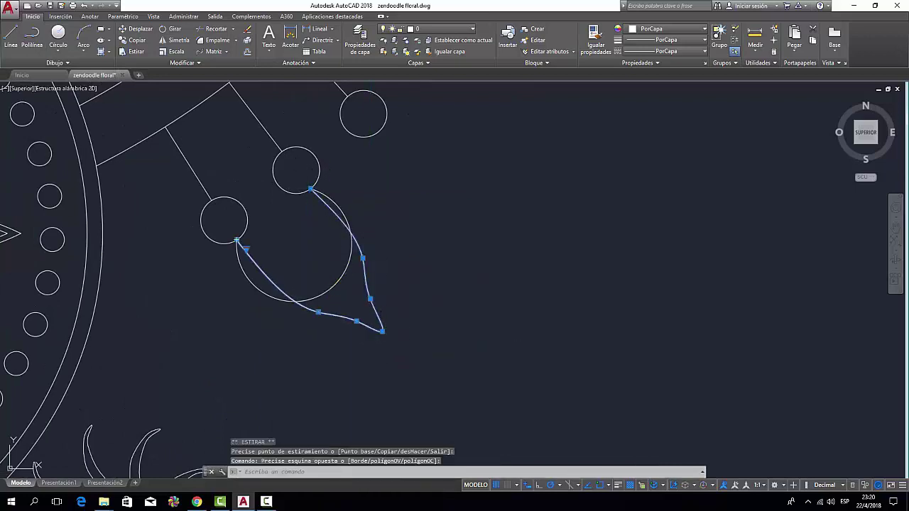
{"action": "key", "text": "Escape"}
- Select the leaf spline and move a point to refine its side
{"action": "left_click", "coordinate": [376, 342]}
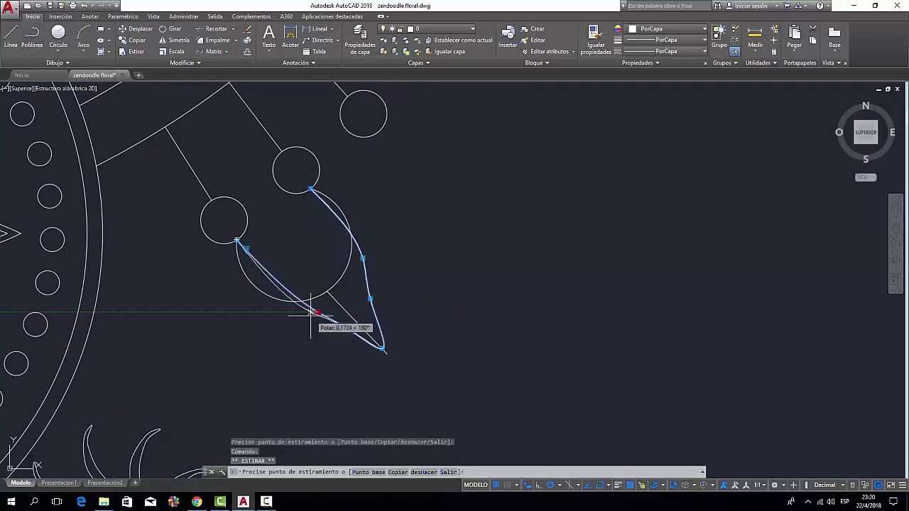
{"action": "key", "text": "Escape"}
{"action": "scroll", "coordinate": [334, 285], "scroll_direction": "down", "scroll_amount": 4}
{"action": "left_click", "coordinate": [330, 269]}
{"action": "scroll", "coordinate": [330, 310], "scroll_direction": "up", "scroll_amount": 4}
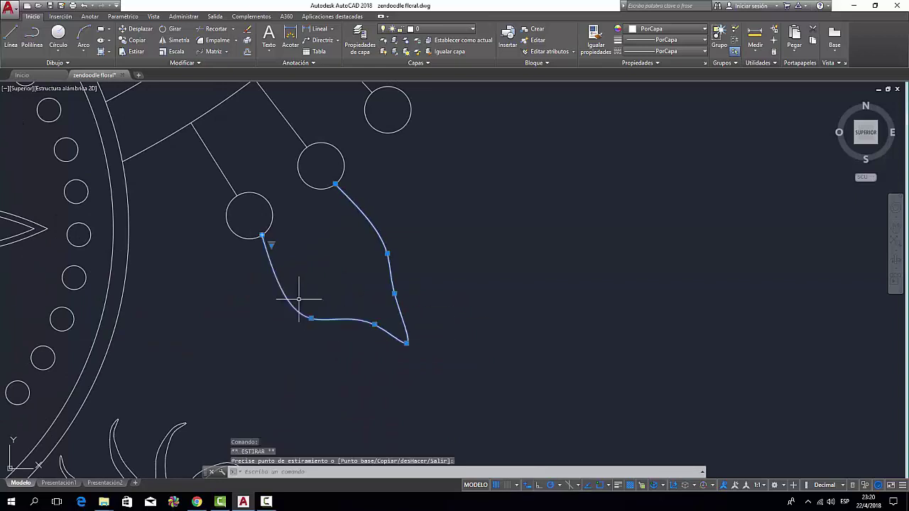
{"action": "left_click", "coordinate": [381, 230]}
{"action": "scroll", "coordinate": [334, 239], "scroll_direction": "down", "scroll_amount": 2}
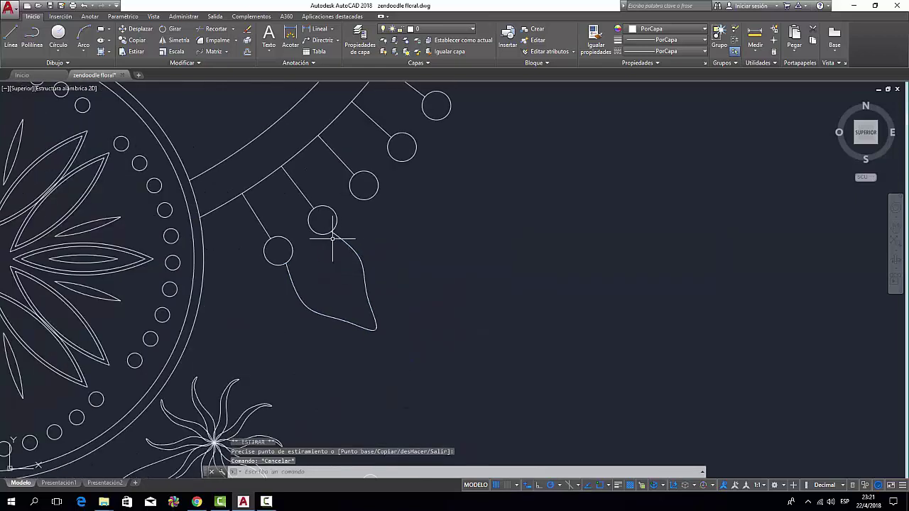
{"action": "scroll", "coordinate": [305, 206], "scroll_direction": "up", "scroll_amount": 4}
- Adjust the leaf's top end and another grip point to finish its shape
{"action": "left_click", "coordinate": [325, 220]}
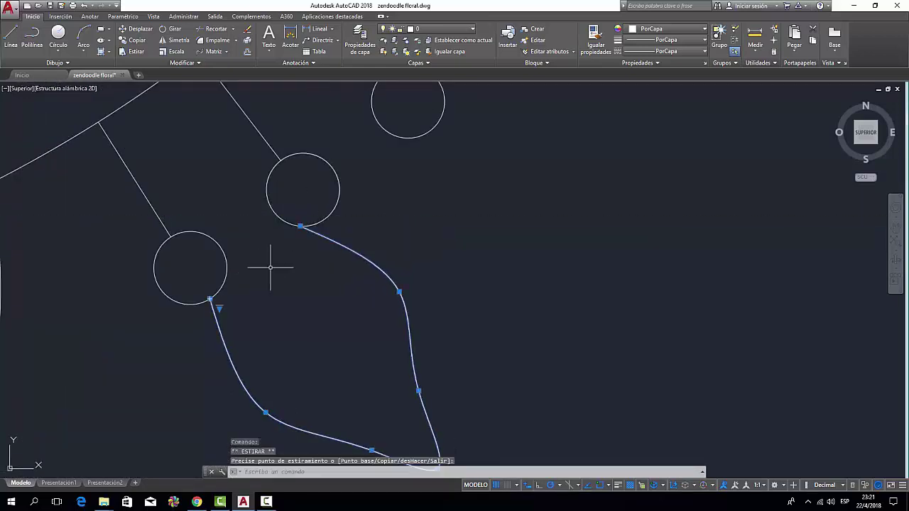
{"action": "scroll", "coordinate": [245, 284], "scroll_direction": "down", "scroll_amount": 4}
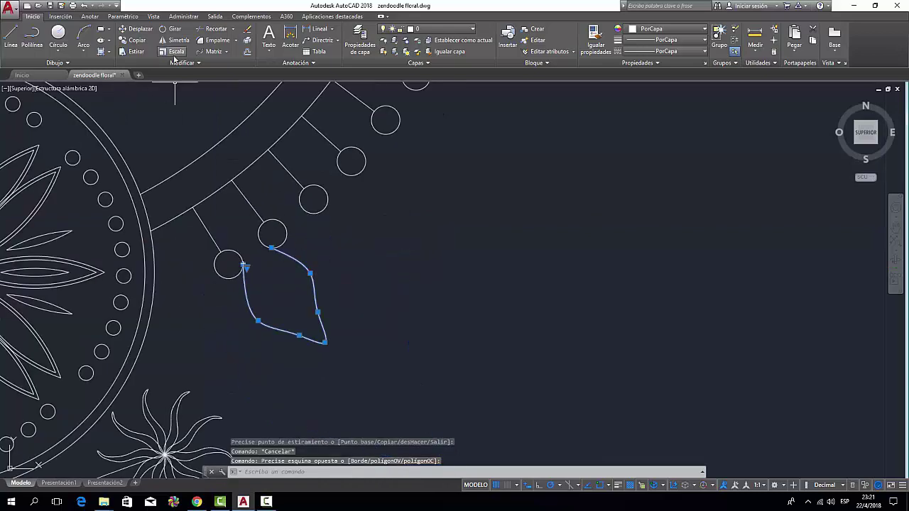
{"action": "scroll", "coordinate": [171, 92], "scroll_direction": "down", "scroll_amount": 2}
{"action": "scroll", "coordinate": [197, 84], "scroll_direction": "up", "scroll_amount": 3}
{"action": "scroll", "coordinate": [273, 361], "scroll_direction": "down", "scroll_amount": 2}
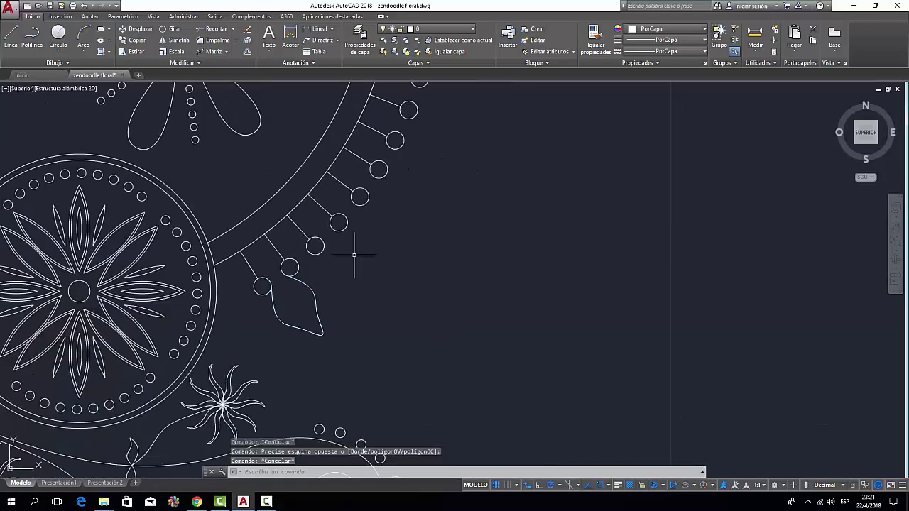
{"action": "scroll", "coordinate": [334, 303], "scroll_direction": "up", "scroll_amount": 3}
{"action": "left_click", "coordinate": [287, 276]}
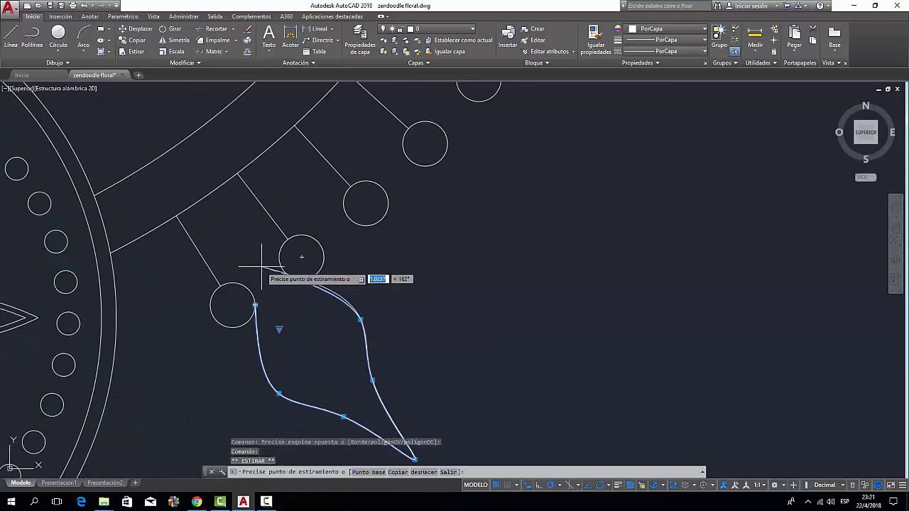
{"action": "left_click", "coordinate": [386, 345]}
{"action": "scroll", "coordinate": [385, 345], "scroll_direction": "down", "scroll_amount": 3}
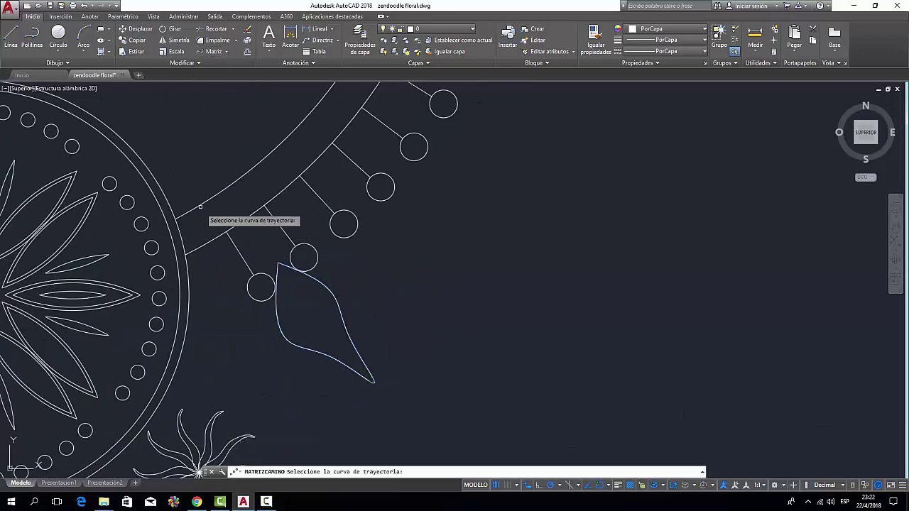
- Array the leaf along the ring arc, spacing copies at the line intersection
{"action": "left_click", "coordinate": [255, 193]}
{"action": "left_click", "coordinate": [163, 264]}
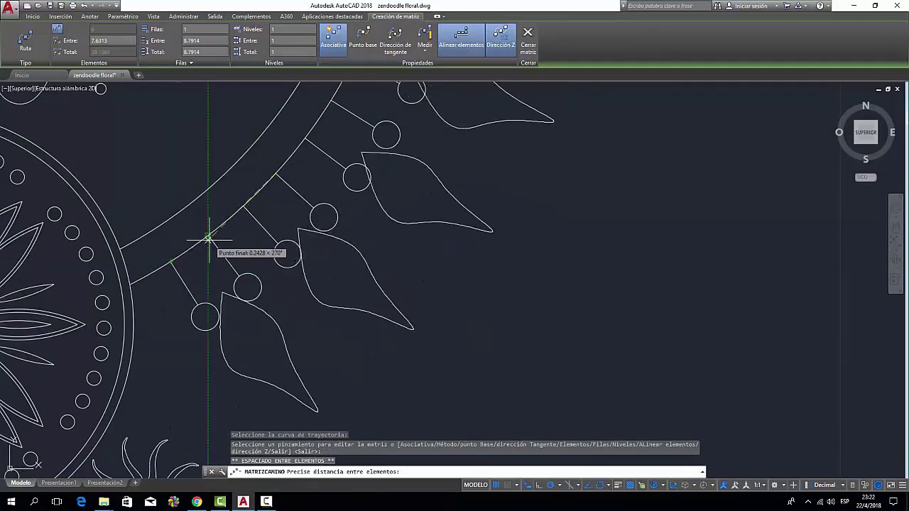
{"action": "scroll", "coordinate": [205, 231], "scroll_direction": "up", "scroll_amount": 3}
{"action": "scroll", "coordinate": [206, 231], "scroll_direction": "up", "scroll_amount": 2}
{"action": "scroll", "coordinate": [205, 232], "scroll_direction": "up", "scroll_amount": 1}
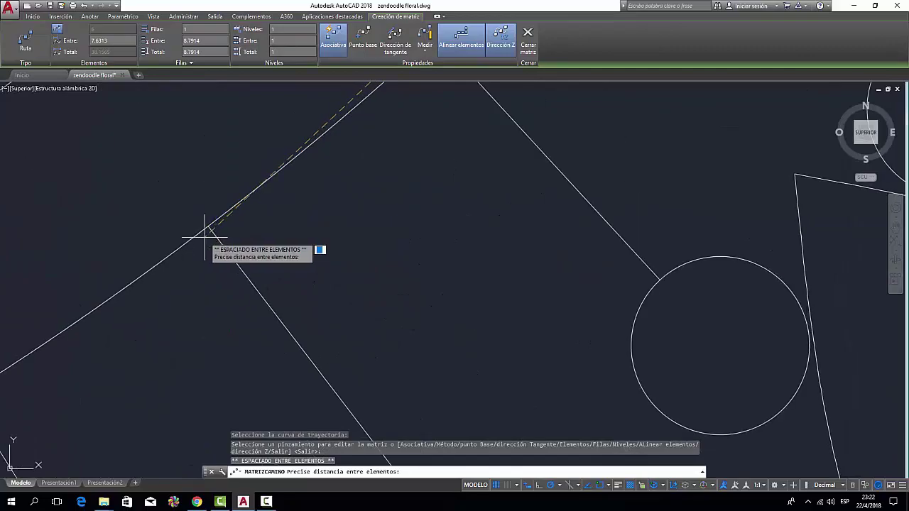
{"action": "left_click", "coordinate": [206, 232]}
{"action": "key", "text": "Return"}
{"action": "scroll", "coordinate": [412, 253], "scroll_direction": "down", "scroll_amount": 5}
{"action": "scroll", "coordinate": [412, 253], "scroll_direction": "up", "scroll_amount": 3}
- Delete the unwanted extra object left by the leaf array
{"action": "left_click", "coordinate": [346, 123]}
{"action": "key", "text": "Delete"}
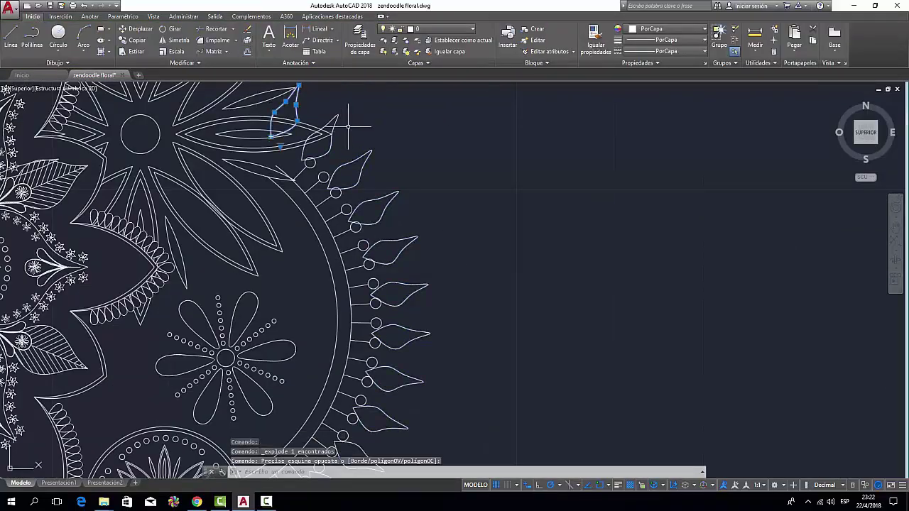
{"action": "scroll", "coordinate": [345, 122], "scroll_direction": "down", "scroll_amount": 5}
{"action": "scroll", "coordinate": [351, 129], "scroll_direction": "up", "scroll_amount": 8}
{"action": "key", "text": "Escape"}
{"action": "scroll", "coordinate": [526, 244], "scroll_direction": "down", "scroll_amount": 6}
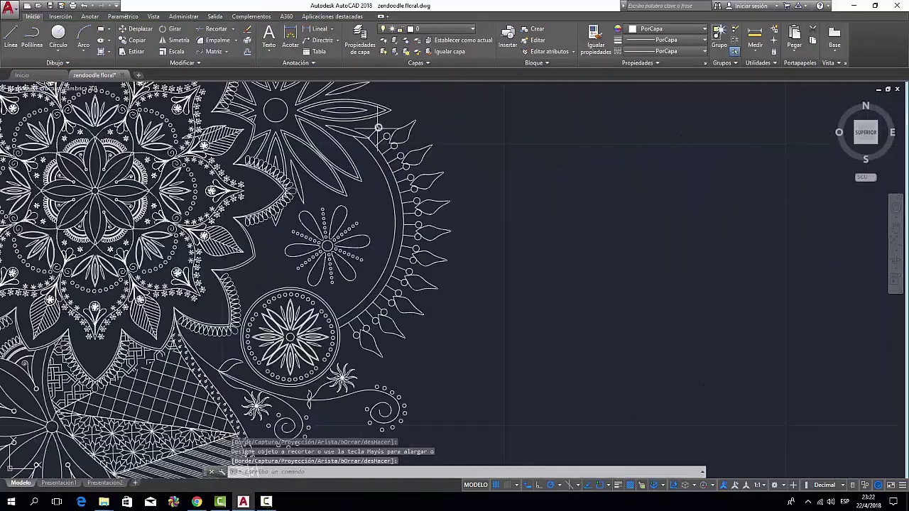
{"action": "scroll", "coordinate": [526, 244], "scroll_direction": "down", "scroll_amount": 3}
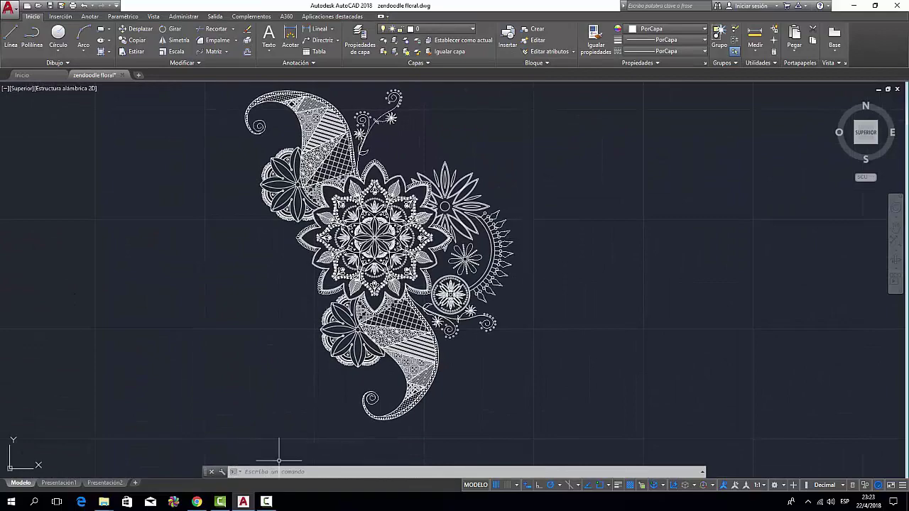
- Draw a short spline tendril sweeping left from the lotus flower with SPL
{"action": "scroll", "coordinate": [422, 206], "scroll_direction": "up", "scroll_amount": 1}
{"action": "type", "text": "spl"}
{"action": "key", "text": "Return"}
{"action": "scroll", "coordinate": [423, 206], "scroll_direction": "up", "scroll_amount": 4}
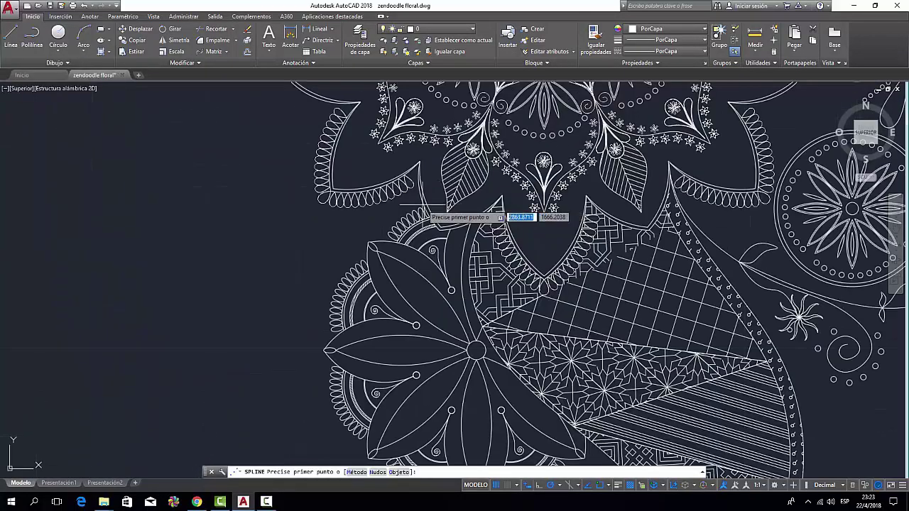
{"action": "left_click", "coordinate": [424, 206]}
{"action": "scroll", "coordinate": [424, 206], "scroll_direction": "down", "scroll_amount": 2}
{"action": "left_click", "coordinate": [371, 268]}
{"action": "scroll", "coordinate": [371, 284], "scroll_direction": "up", "scroll_amount": 2}
{"action": "scroll", "coordinate": [300, 290], "scroll_direction": "up", "scroll_amount": 2}
{"action": "scroll", "coordinate": [300, 290], "scroll_direction": "up", "scroll_amount": 2}
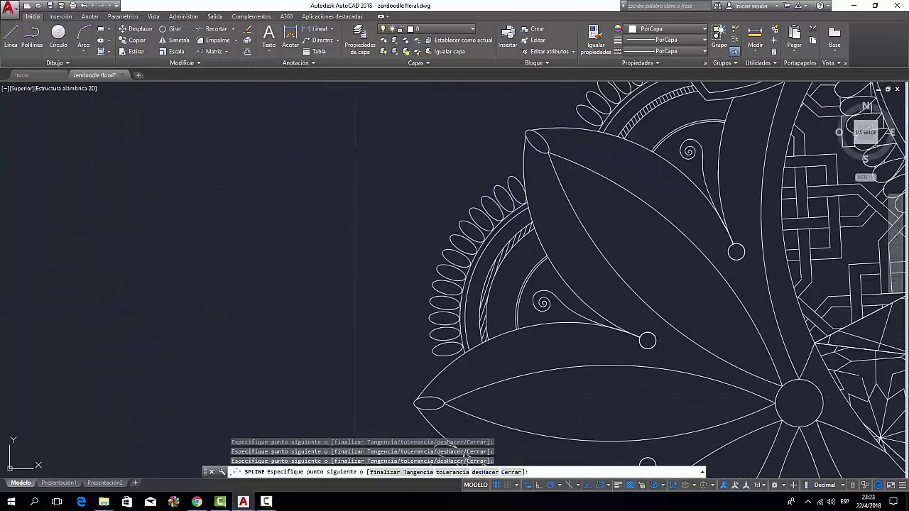
{"action": "scroll", "coordinate": [502, 138], "scroll_direction": "down", "scroll_amount": 2}
{"action": "scroll", "coordinate": [503, 137], "scroll_direction": "down", "scroll_amount": 2}
{"action": "key", "text": "Return"}
{"action": "scroll", "coordinate": [480, 149], "scroll_direction": "up", "scroll_amount": 5}
- Select the new tendril and grab a grip to reshape it, then cancel the edit
{"action": "left_click", "coordinate": [481, 149]}
{"action": "left_click", "coordinate": [480, 150]}
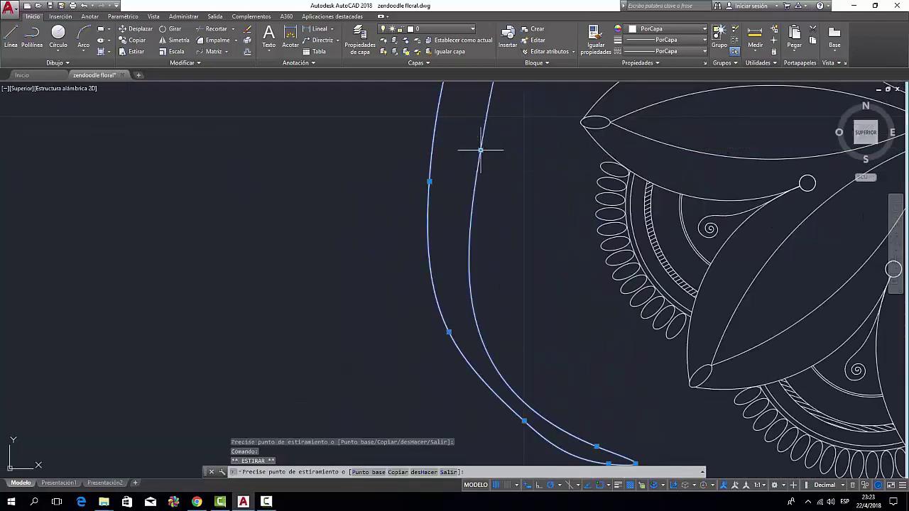
{"action": "scroll", "coordinate": [480, 150], "scroll_direction": "down", "scroll_amount": 2}
{"action": "scroll", "coordinate": [544, 349], "scroll_direction": "down", "scroll_amount": 2}
{"action": "scroll", "coordinate": [531, 182], "scroll_direction": "up", "scroll_amount": 1}
{"action": "scroll", "coordinate": [517, 142], "scroll_direction": "down", "scroll_amount": 4}
{"action": "key", "text": "Escape"}
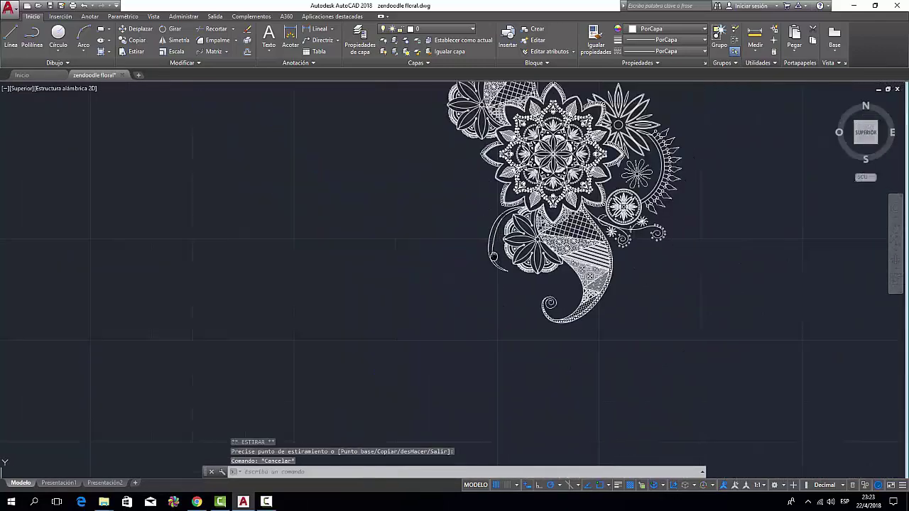
{"action": "scroll", "coordinate": [494, 255], "scroll_direction": "up", "scroll_amount": 5}
- Draw a long polyline tendril sweeping down and left from the flower
{"action": "type", "text": "pol"}
{"action": "key", "text": "Return"}
{"action": "left_click", "coordinate": [577, 201]}
{"action": "scroll", "coordinate": [61, 85], "scroll_direction": "down", "scroll_amount": 3}
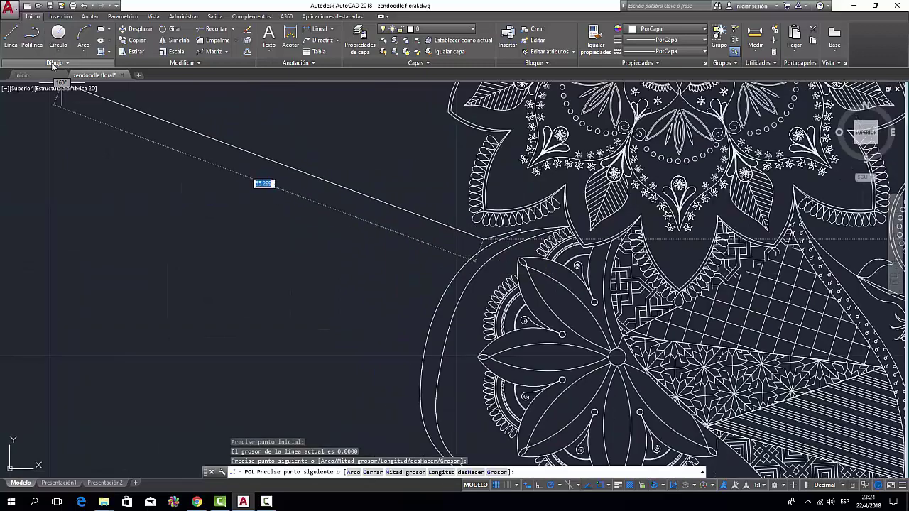
{"action": "scroll", "coordinate": [547, 228], "scroll_direction": "up", "scroll_amount": 3}
{"action": "left_click", "coordinate": [547, 227]}
{"action": "scroll", "coordinate": [395, 264], "scroll_direction": "down", "scroll_amount": 2}
{"action": "scroll", "coordinate": [325, 350], "scroll_direction": "up", "scroll_amount": 2}
{"action": "left_click", "coordinate": [325, 350]}
{"action": "scroll", "coordinate": [324, 350], "scroll_direction": "down", "scroll_amount": 2}
{"action": "scroll", "coordinate": [358, 261], "scroll_direction": "up", "scroll_amount": 2}
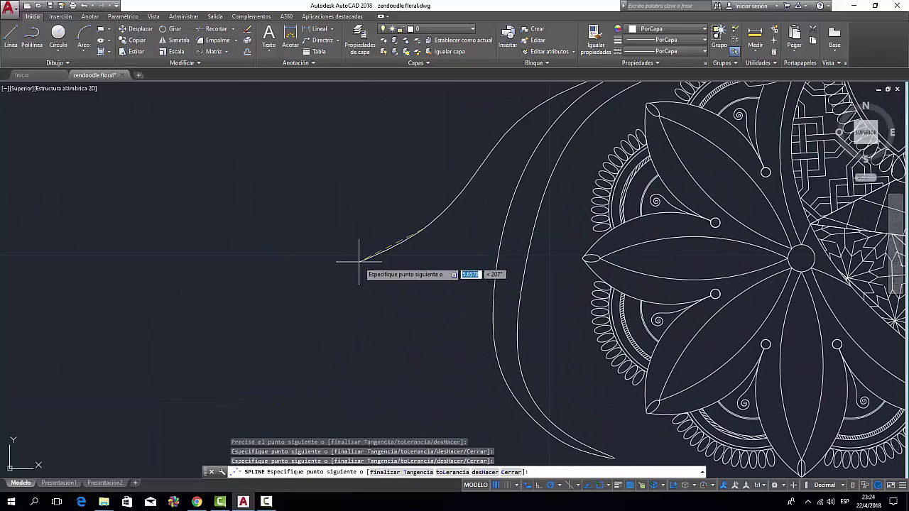
{"action": "scroll", "coordinate": [228, 239], "scroll_direction": "up", "scroll_amount": 2}
{"action": "middle_click_drag", "start_coordinate": [551, 267], "coordinate": [632, 243]}
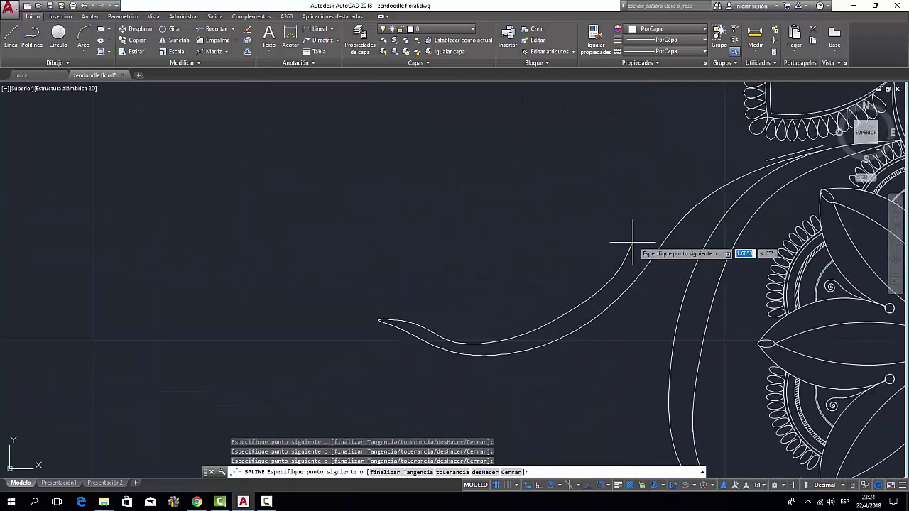
{"action": "key", "text": "Return"}
{"action": "scroll", "coordinate": [794, 153], "scroll_direction": "down", "scroll_amount": 2}
{"action": "scroll", "coordinate": [510, 194], "scroll_direction": "up", "scroll_amount": 2}
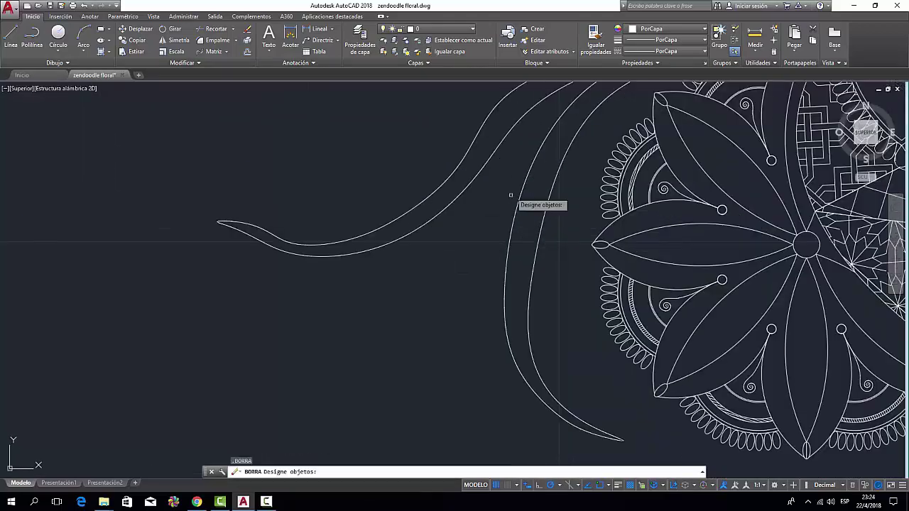
{"action": "scroll", "coordinate": [548, 254], "scroll_direction": "down", "scroll_amount": 2}
{"action": "scroll", "coordinate": [334, 204], "scroll_direction": "up", "scroll_amount": 2}
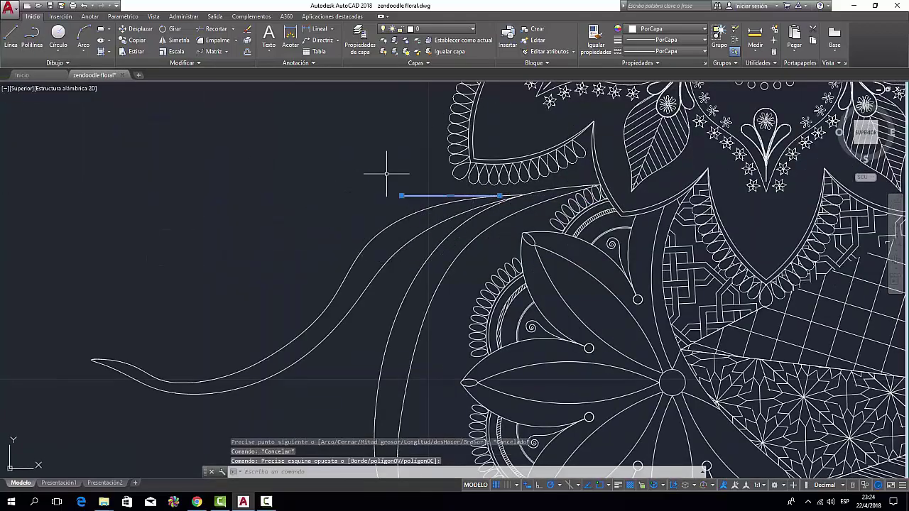
{"action": "key", "text": "Escape"}
- Draw a spline tendril curving left from the flower that ends in a hooked curl
{"action": "type", "text": "spl"}
{"action": "key", "text": "Return"}
{"action": "left_click", "coordinate": [501, 201]}
{"action": "scroll", "coordinate": [501, 201], "scroll_direction": "up", "scroll_amount": 1}
{"action": "left_click", "coordinate": [360, 204]}
{"action": "left_click", "coordinate": [381, 280]}
{"action": "scroll", "coordinate": [329, 213], "scroll_direction": "down", "scroll_amount": 1}
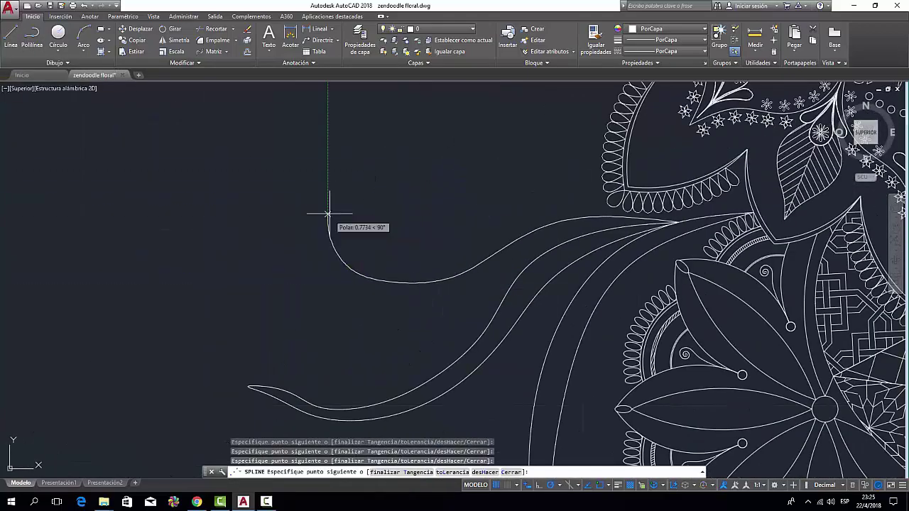
{"action": "left_click", "coordinate": [341, 181]}
{"action": "scroll", "coordinate": [342, 182], "scroll_direction": "up", "scroll_amount": 1}
{"action": "scroll", "coordinate": [324, 324], "scroll_direction": "down", "scroll_amount": 1}
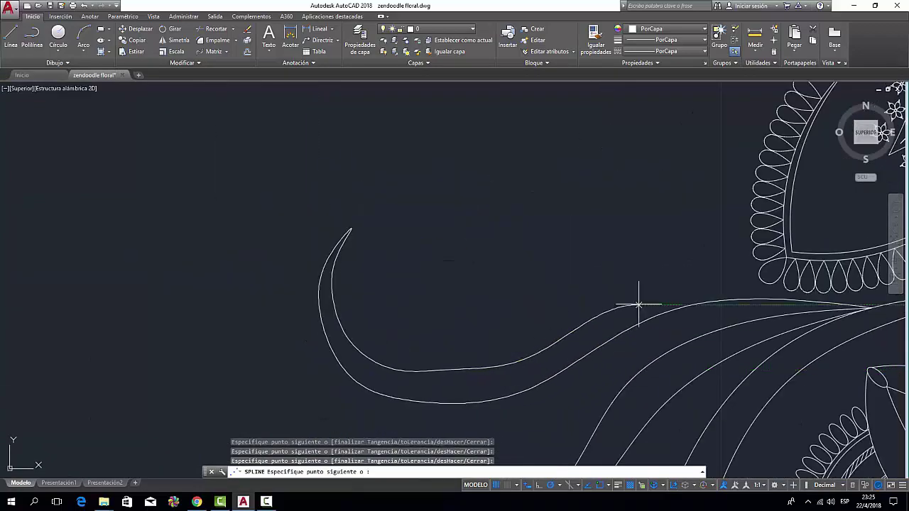
{"action": "scroll", "coordinate": [734, 263], "scroll_direction": "up", "scroll_amount": 1}
{"action": "scroll", "coordinate": [811, 284], "scroll_direction": "up", "scroll_amount": 2}
{"action": "left_click", "coordinate": [811, 284]}
{"action": "key", "text": "Return"}
{"action": "scroll", "coordinate": [497, 208], "scroll_direction": "down", "scroll_amount": 5}
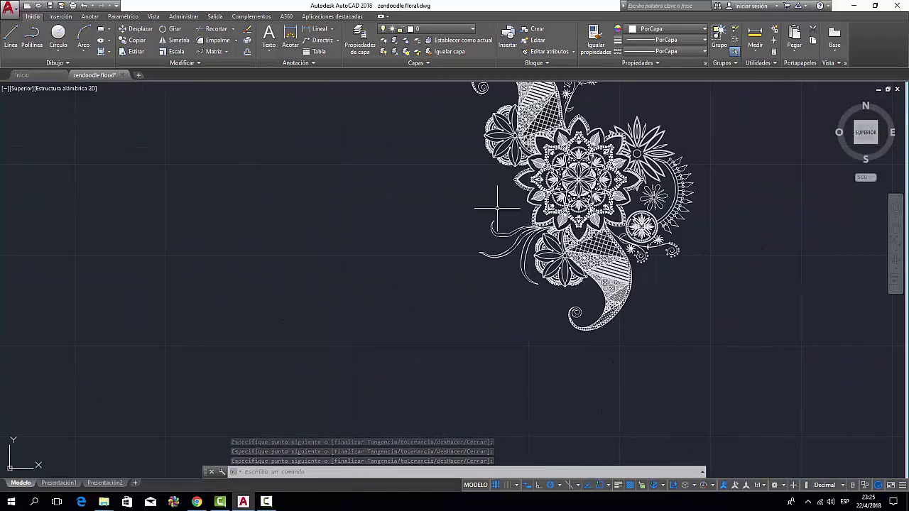
{"action": "scroll", "coordinate": [497, 208], "scroll_direction": "up", "scroll_amount": 3}
{"action": "scroll", "coordinate": [599, 335], "scroll_direction": "up", "scroll_amount": 2}
{"action": "left_click", "coordinate": [598, 335]}
{"action": "scroll", "coordinate": [625, 330], "scroll_direction": "up", "scroll_amount": 2}
- Select the starburst flower's petals and copy the flower to the left
{"action": "left_click", "coordinate": [578, 284]}
{"action": "left_click_drag", "start_coordinate": [443, 245], "coordinate": [284, 333]}
{"action": "middle_click_drag", "start_coordinate": [458, 266], "coordinate": [475, 293]}
{"action": "type", "text": "co"}
{"action": "key", "text": "Return"}
{"action": "left_click", "coordinate": [448, 260]}
{"action": "scroll", "coordinate": [448, 261], "scroll_direction": "down", "scroll_amount": 3}
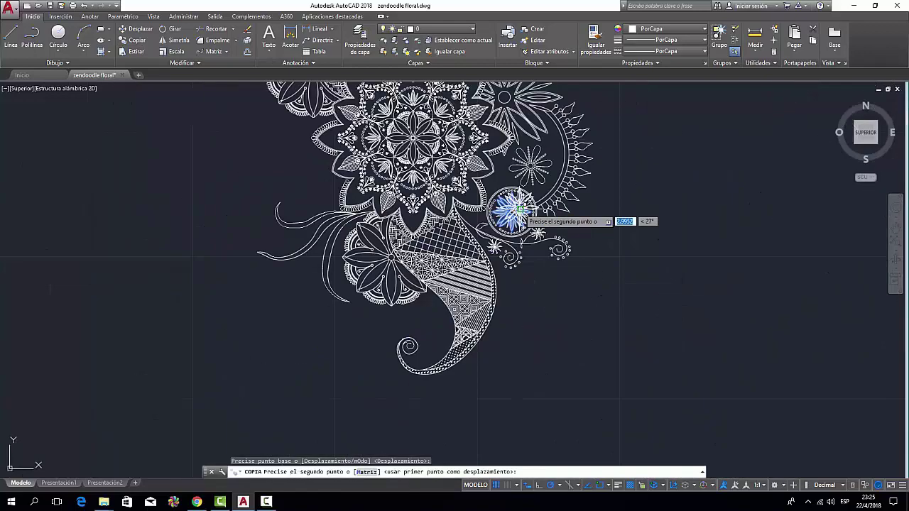
{"action": "scroll", "coordinate": [507, 213], "scroll_direction": "up", "scroll_amount": 3}
{"action": "left_click", "coordinate": [286, 267]}
- Scale the copied starburst flower down to a smaller size
{"action": "left_click", "coordinate": [176, 42]}
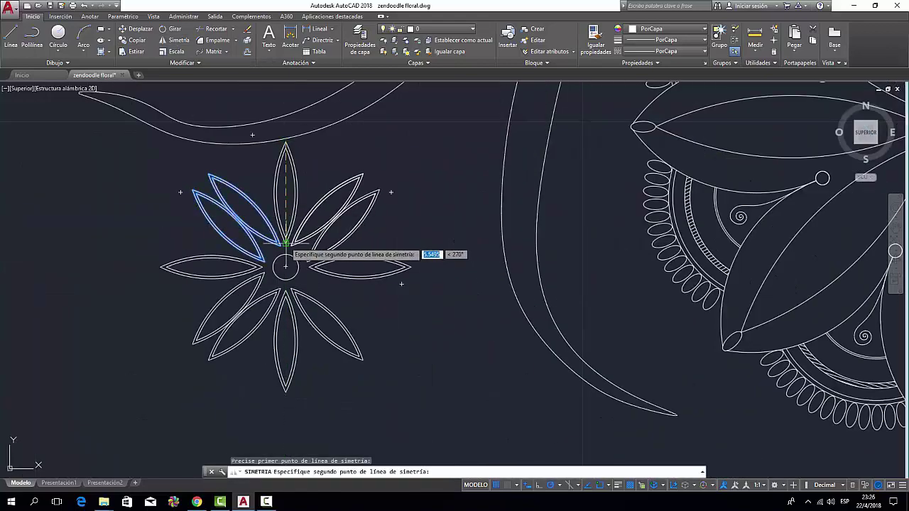
{"action": "left_click", "coordinate": [285, 267]}
{"action": "left_click", "coordinate": [304, 253]}
{"action": "key", "text": "Escape"}
{"action": "scroll", "coordinate": [415, 328], "scroll_direction": "down", "scroll_amount": 3}
{"action": "left_click", "coordinate": [171, 51]}
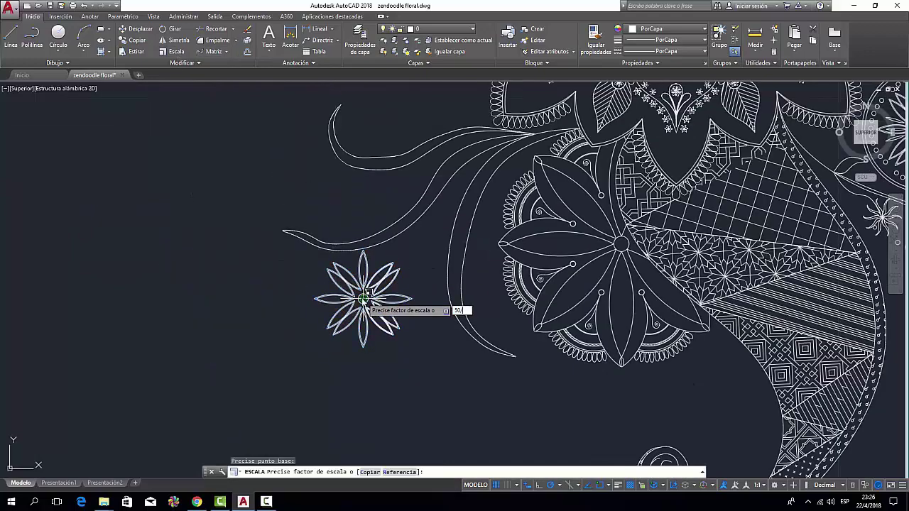
{"action": "left_click", "coordinate": [363, 299]}
- Copy the small starburst flower four times in a column beside the tendrils
{"action": "left_click", "coordinate": [137, 40]}
{"action": "scroll", "coordinate": [544, 371], "scroll_direction": "up", "scroll_amount": 3}
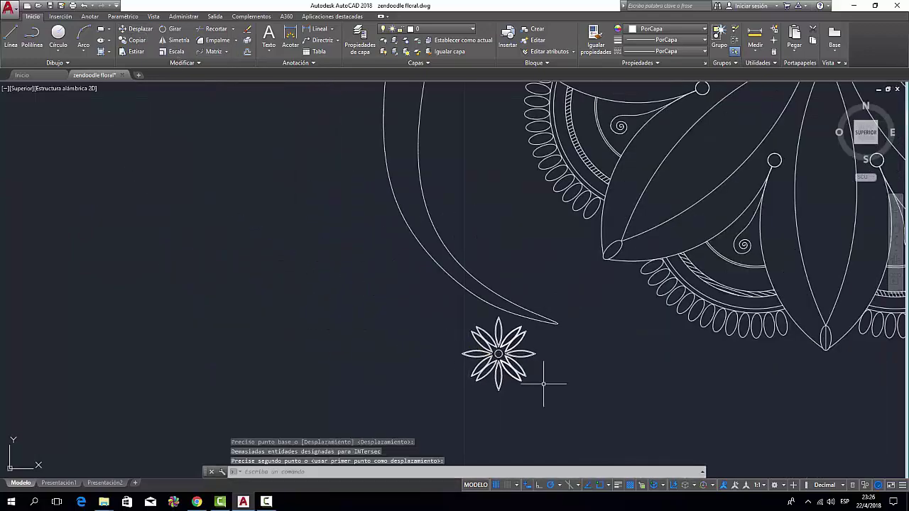
{"action": "left_click", "coordinate": [492, 335]}
{"action": "left_click", "coordinate": [408, 301]}
{"action": "left_click", "coordinate": [362, 235]}
{"action": "left_click", "coordinate": [371, 240]}
{"action": "left_click", "coordinate": [372, 162]}
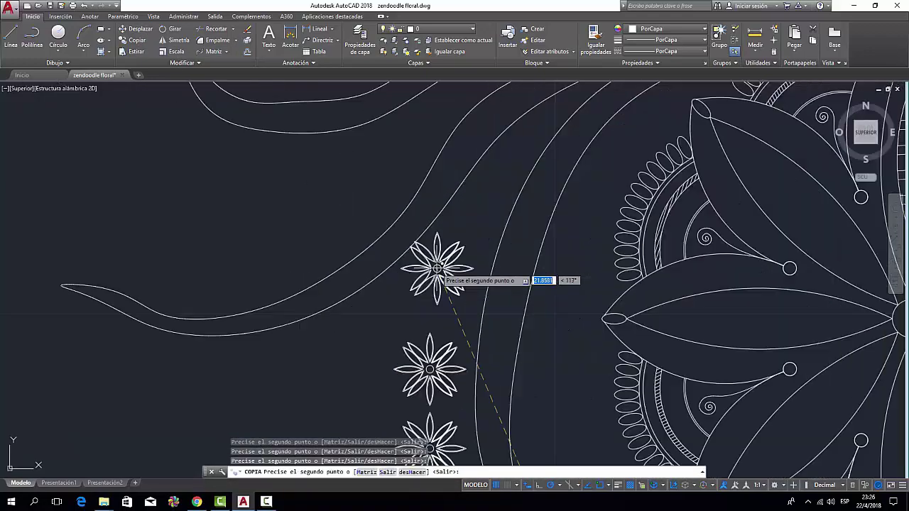
{"action": "key", "text": "Return"}
{"action": "scroll", "coordinate": [432, 263], "scroll_direction": "down", "scroll_amount": 5}
{"action": "scroll", "coordinate": [436, 239], "scroll_direction": "up", "scroll_amount": 3}
{"action": "middle_click_drag", "start_coordinate": [543, 144], "coordinate": [476, 199]}
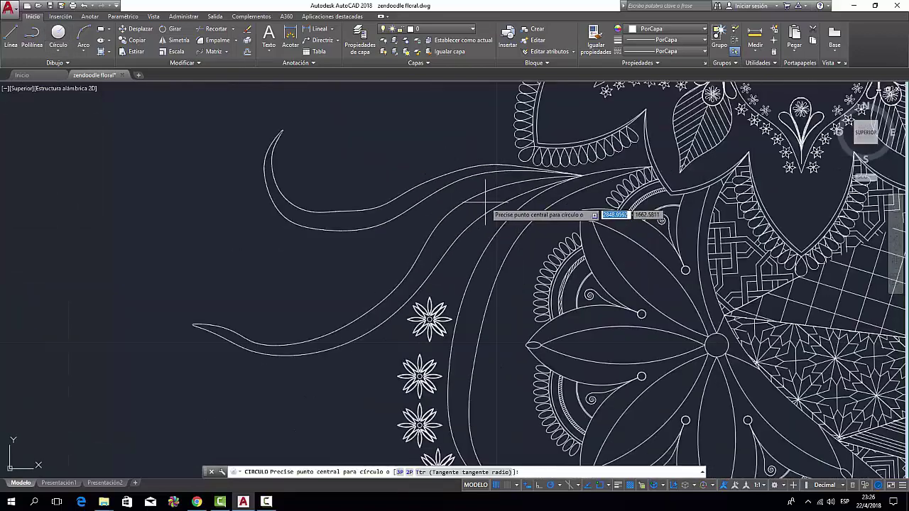
- Fill the hooked tendril with a CORK diagonal-stroke hatch
{"action": "left_click", "coordinate": [101, 51]}
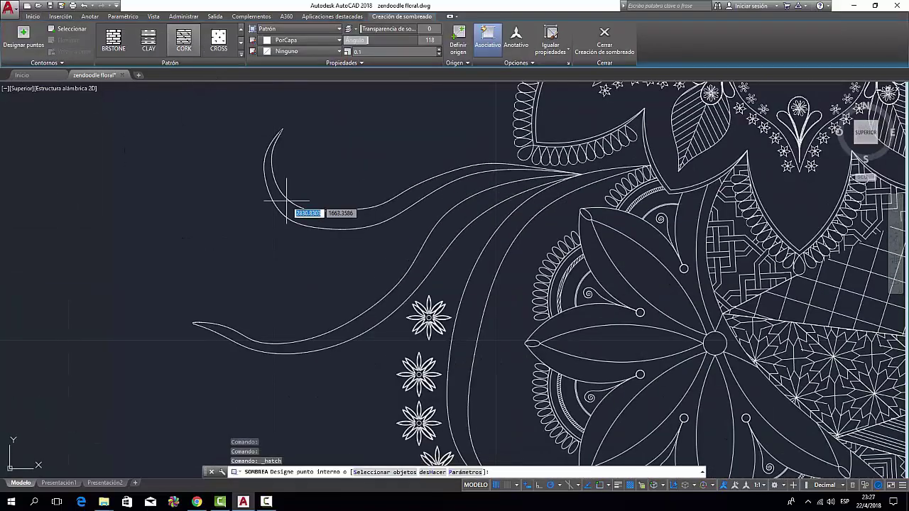
{"action": "key", "text": "Return"}
{"action": "middle_click_drag", "start_coordinate": [141, 142], "coordinate": [178, 89]}
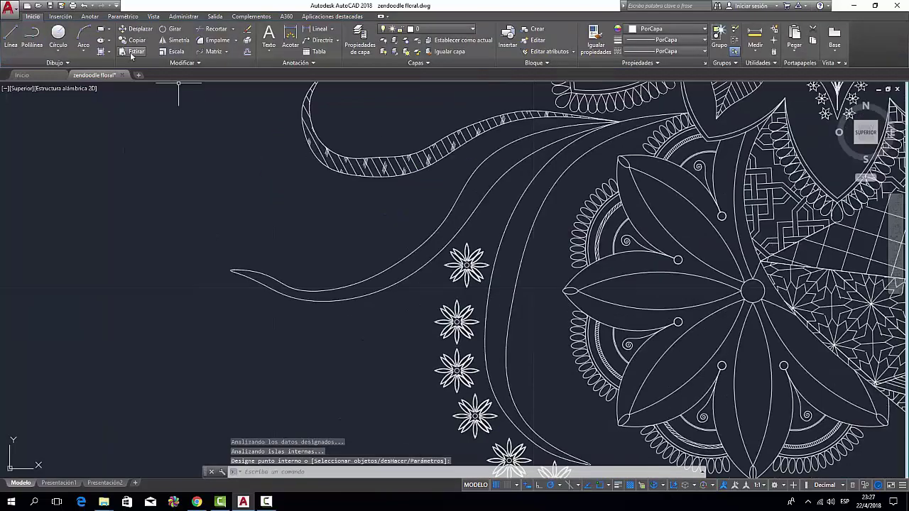
{"action": "scroll", "coordinate": [262, 228], "scroll_direction": "up", "scroll_amount": 2}
- Fill the long swoosh tendril with the HONEY honeycomb hatch
{"action": "left_click", "coordinate": [101, 51]}
{"action": "left_click", "coordinate": [242, 61]}
{"action": "left_click", "coordinate": [113, 138]}
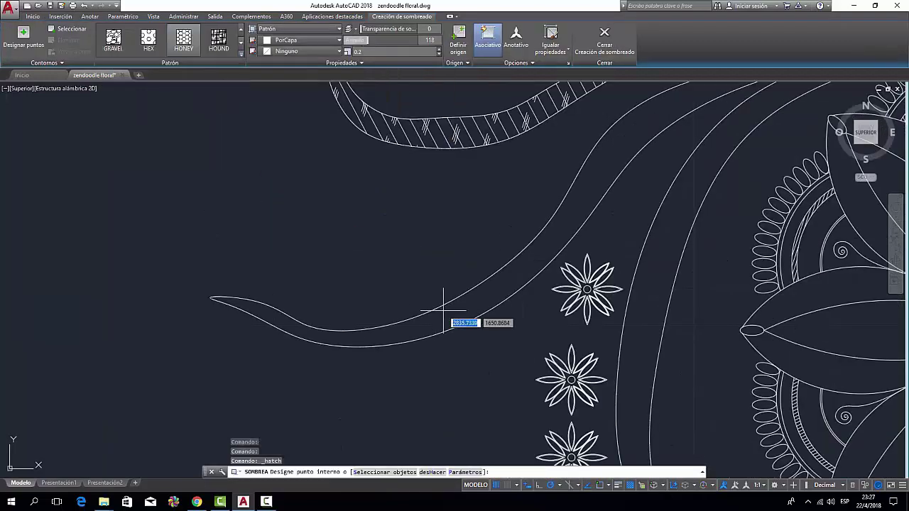
{"action": "left_click", "coordinate": [440, 313]}
{"action": "key", "text": "Return"}
{"action": "scroll", "coordinate": [228, 182], "scroll_direction": "down", "scroll_amount": 2}
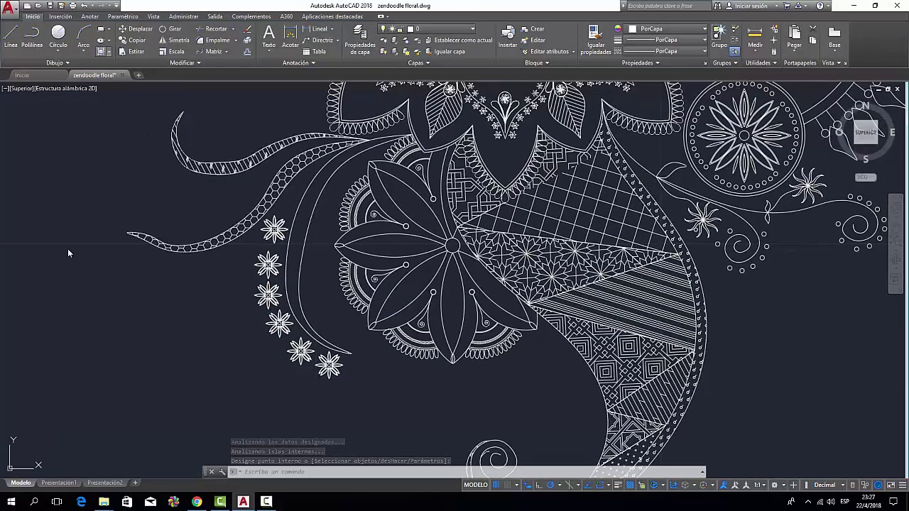
{"action": "scroll", "coordinate": [186, 288], "scroll_direction": "up", "scroll_amount": 2}
- Fill the tall tendril beside the flowers with JIS_RC_18 ladder stripes
{"action": "left_click", "coordinate": [100, 51]}
{"action": "left_click", "coordinate": [240, 52]}
{"action": "left_click", "coordinate": [219, 104]}
{"action": "left_click", "coordinate": [356, 215]}
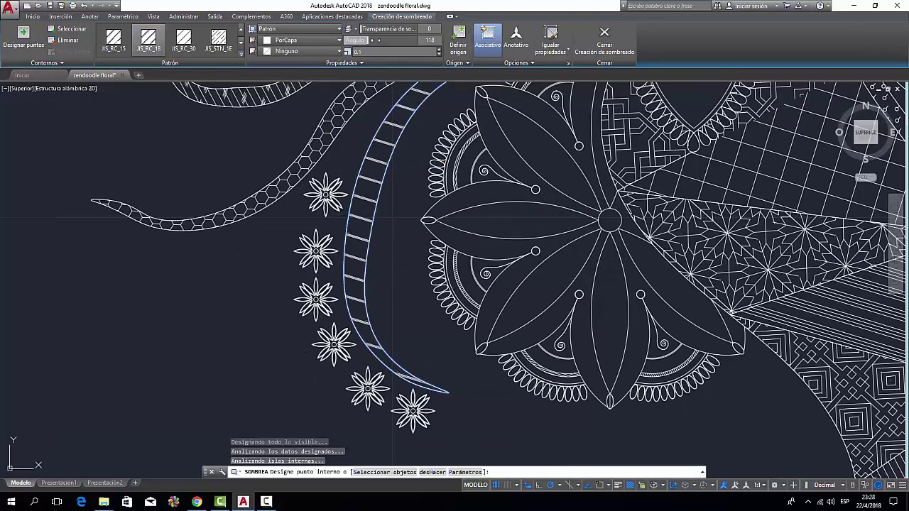
{"action": "key", "text": "Return"}
{"action": "scroll", "coordinate": [243, 264], "scroll_direction": "down", "scroll_amount": 3}
- Draw a small circle at the lower paisley's edge and offset an inner ring inside it
{"action": "scroll", "coordinate": [243, 263], "scroll_direction": "down", "scroll_amount": 2}
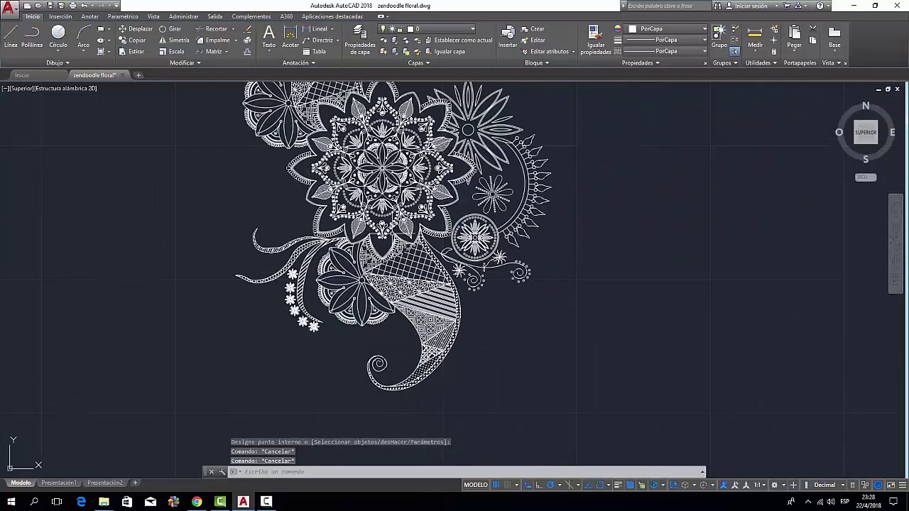
{"action": "left_click", "coordinate": [58, 36]}
{"action": "scroll", "coordinate": [462, 235], "scroll_direction": "up", "scroll_amount": 3}
{"action": "left_click", "coordinate": [463, 223]}
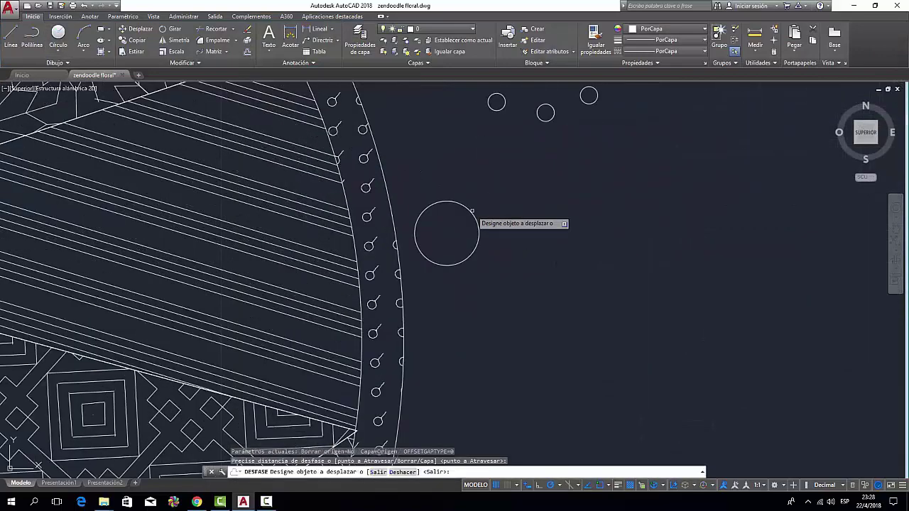
{"action": "left_click", "coordinate": [477, 223]}
{"action": "left_click", "coordinate": [454, 227]}
{"action": "scroll", "coordinate": [436, 239], "scroll_direction": "down", "scroll_amount": 2}
- Copy the double circle repeatedly along the paisley's outer edge toward its spiral curl
{"action": "left_click", "coordinate": [465, 213]}
{"action": "left_click", "coordinate": [477, 205]}
{"action": "middle_click_drag", "start_coordinate": [497, 213], "coordinate": [526, 170]}
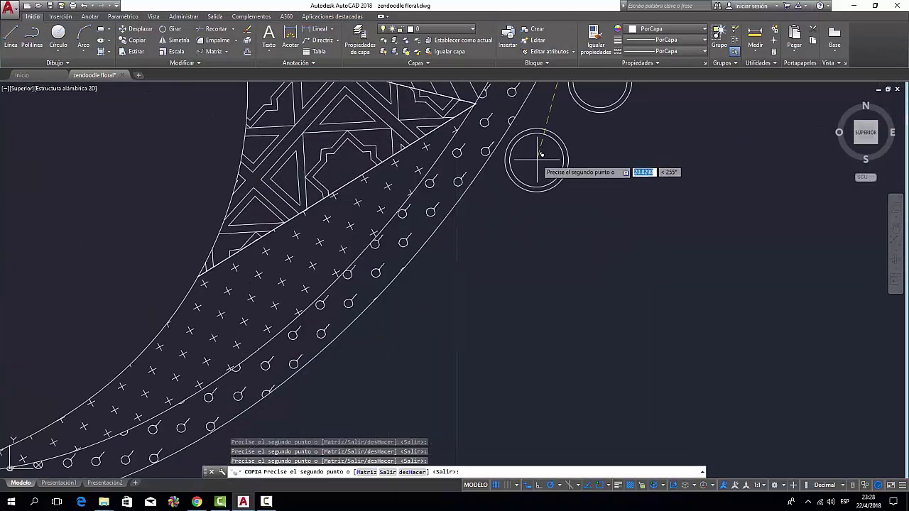
{"action": "left_click", "coordinate": [531, 156]}
{"action": "left_click", "coordinate": [592, 97]}
{"action": "mouse_move", "coordinate": [561, 128]}
{"action": "middle_mouse_down"}
{"action": "mouse_move", "coordinate": [538, 184]}
{"action": "mouse_move", "coordinate": [735, 247]}
{"action": "middle_mouse_up"}
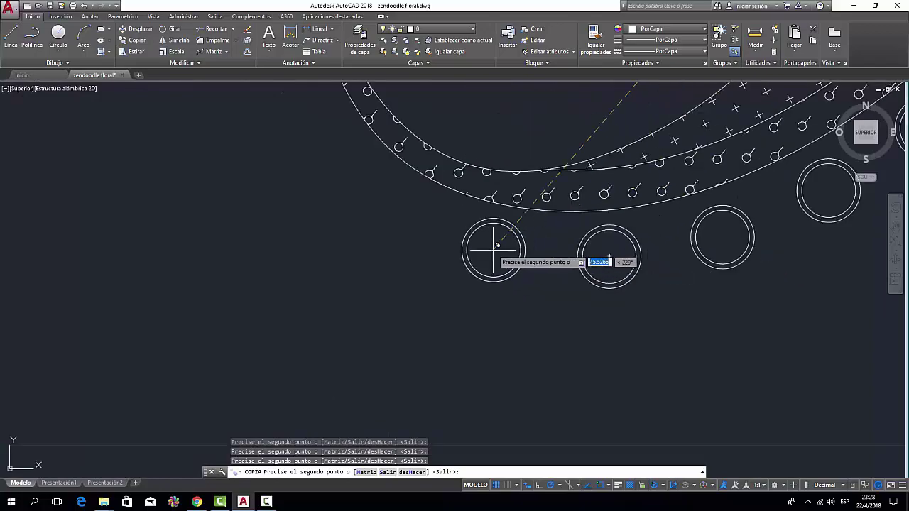
{"action": "scroll", "coordinate": [416, 223], "scroll_direction": "down", "scroll_amount": 2}
{"action": "scroll", "coordinate": [416, 223], "scroll_direction": "down", "scroll_amount": 4}
{"action": "key", "text": "Escape"}
{"action": "scroll", "coordinate": [467, 314], "scroll_direction": "down", "scroll_amount": 2}
{"action": "scroll", "coordinate": [495, 313], "scroll_direction": "up", "scroll_amount": 4}
{"action": "left_click", "coordinate": [496, 313]}
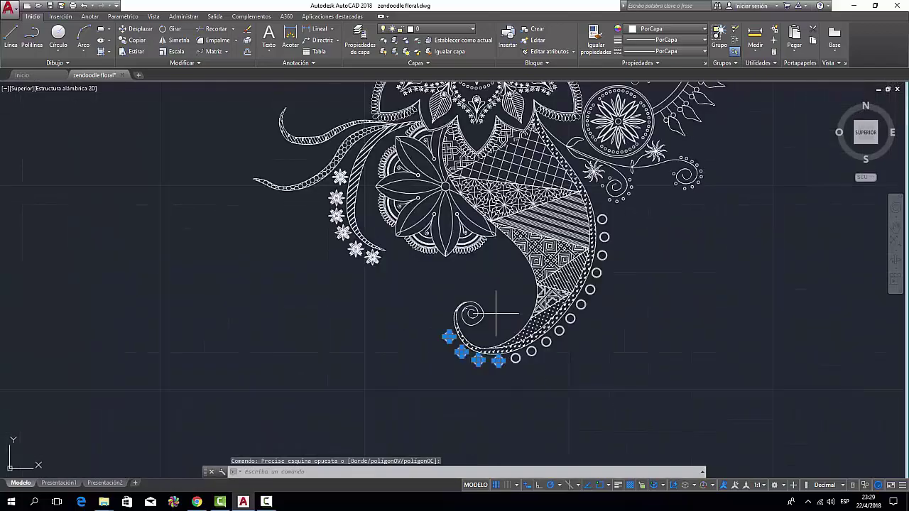
{"action": "scroll", "coordinate": [611, 264], "scroll_direction": "up", "scroll_amount": 3}
{"action": "scroll", "coordinate": [612, 264], "scroll_direction": "down", "scroll_amount": 3}
- Mirror the selected edge circles onto the upper paisley, keeping the originals
{"action": "scroll", "coordinate": [611, 264], "scroll_direction": "down", "scroll_amount": 2}
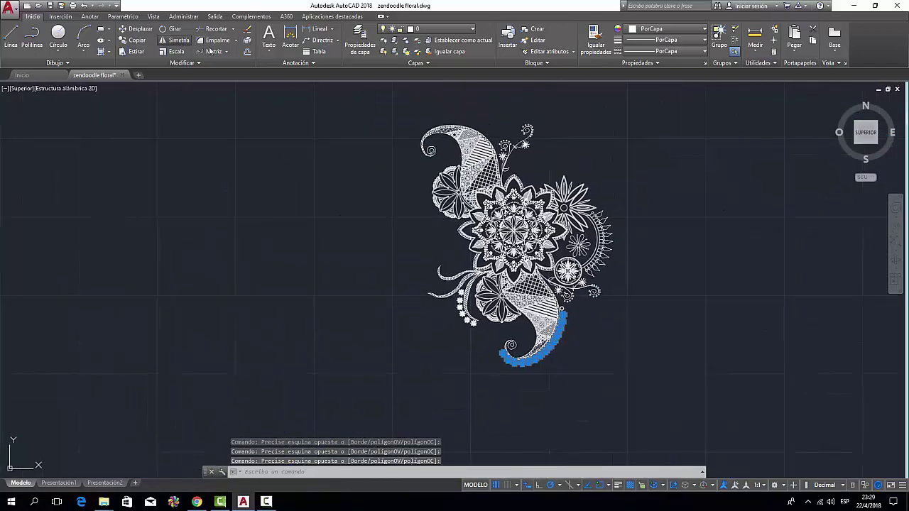
{"action": "left_click", "coordinate": [179, 40]}
{"action": "left_click", "coordinate": [479, 245]}
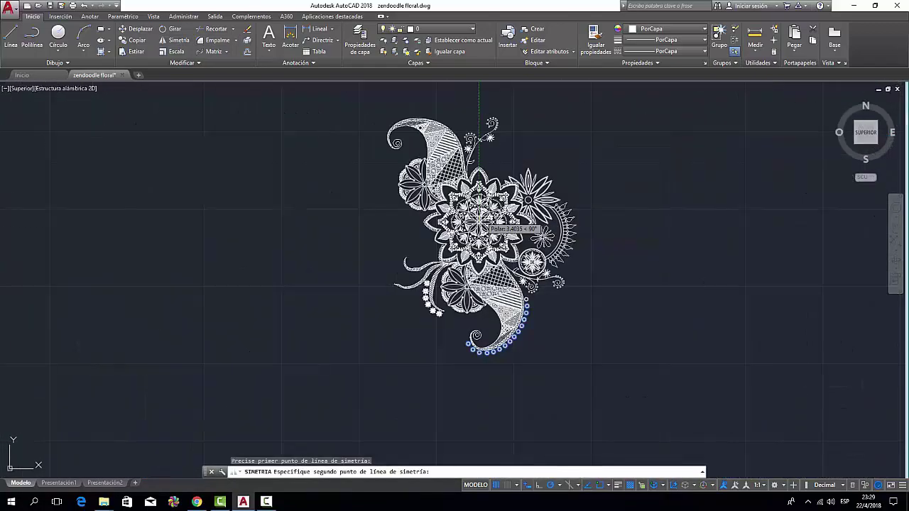
{"action": "left_click", "coordinate": [262, 311]}
{"action": "key", "text": "Return"}
{"action": "scroll", "coordinate": [334, 135], "scroll_direction": "down", "scroll_amount": 2}
{"action": "scroll", "coordinate": [334, 135], "scroll_direction": "up", "scroll_amount": 4}
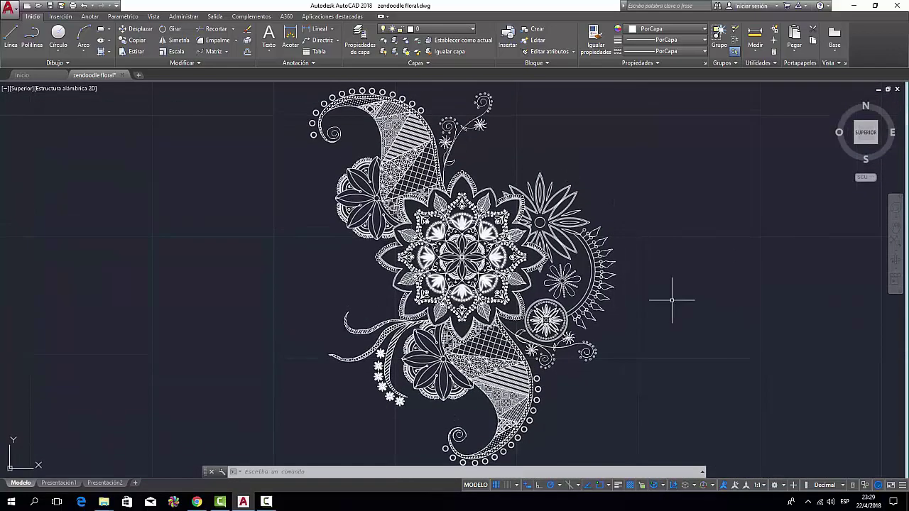